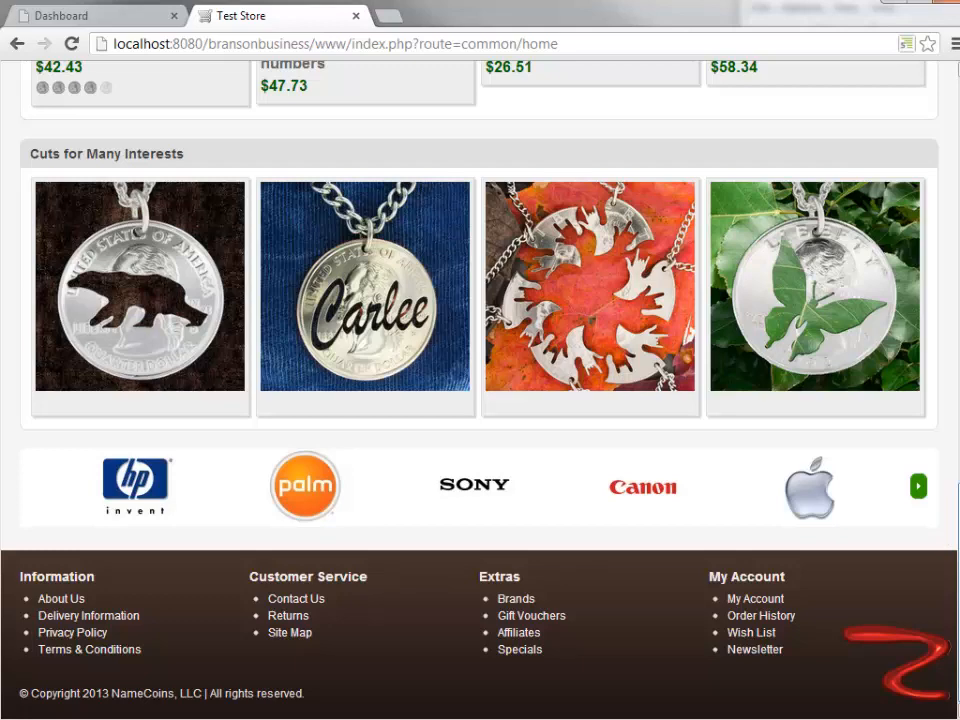
# - Examine the storefront home page from the header and Latest products to the Cuts for Many Interests section, brand logos and footer
pyautogui.scroll(3, 480, 380)
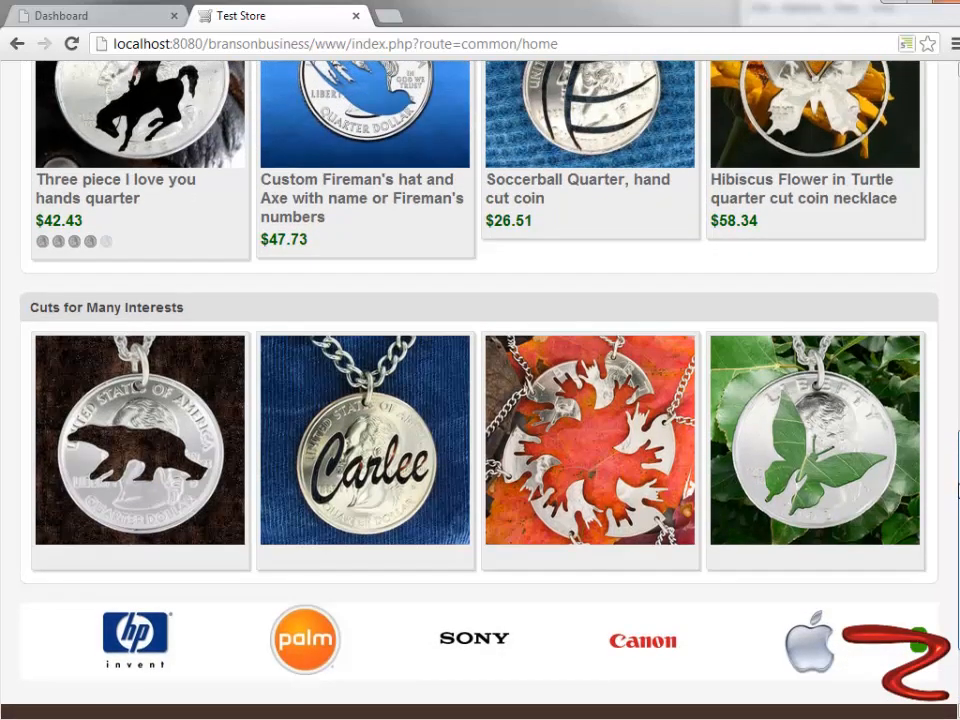
pyautogui.moveTo(958, 540); pyautogui.dragTo(958, 535)
pyautogui.moveTo(957, 447); pyautogui.dragTo(957, 96)
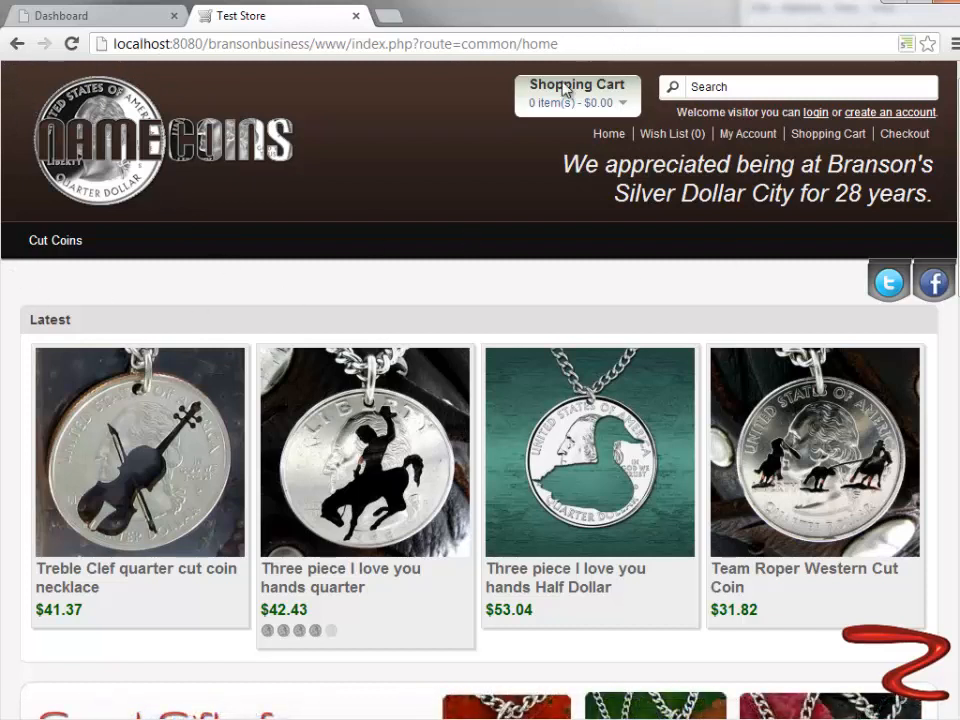
pyautogui.scroll(-1, 454, 180)
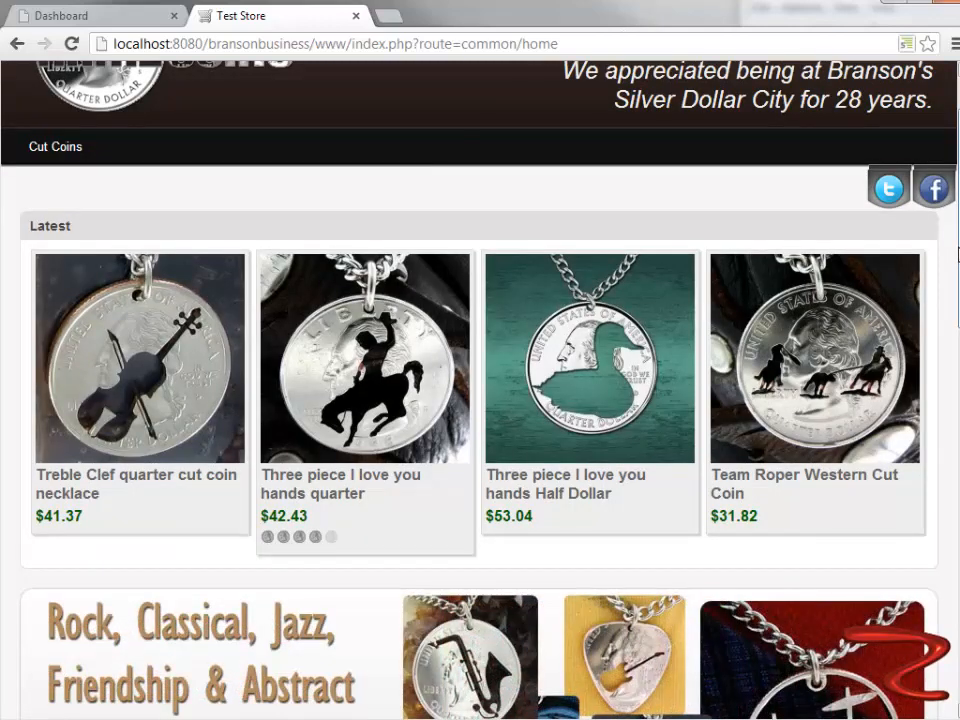
pyautogui.scroll(-3, 480, 390)
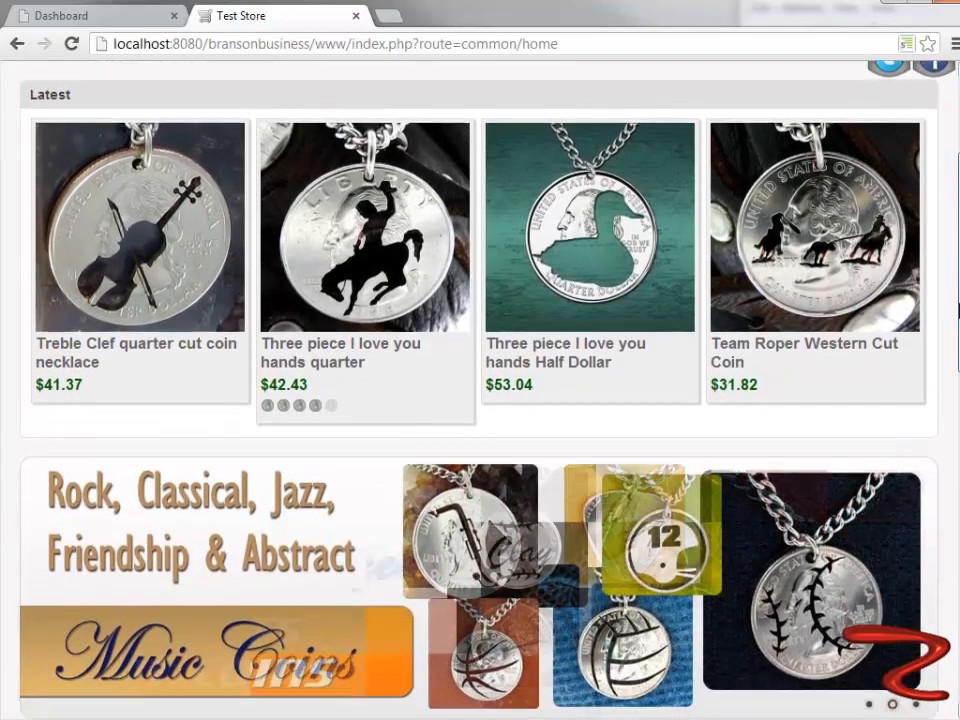
pyautogui.scroll(4, 480, 390)
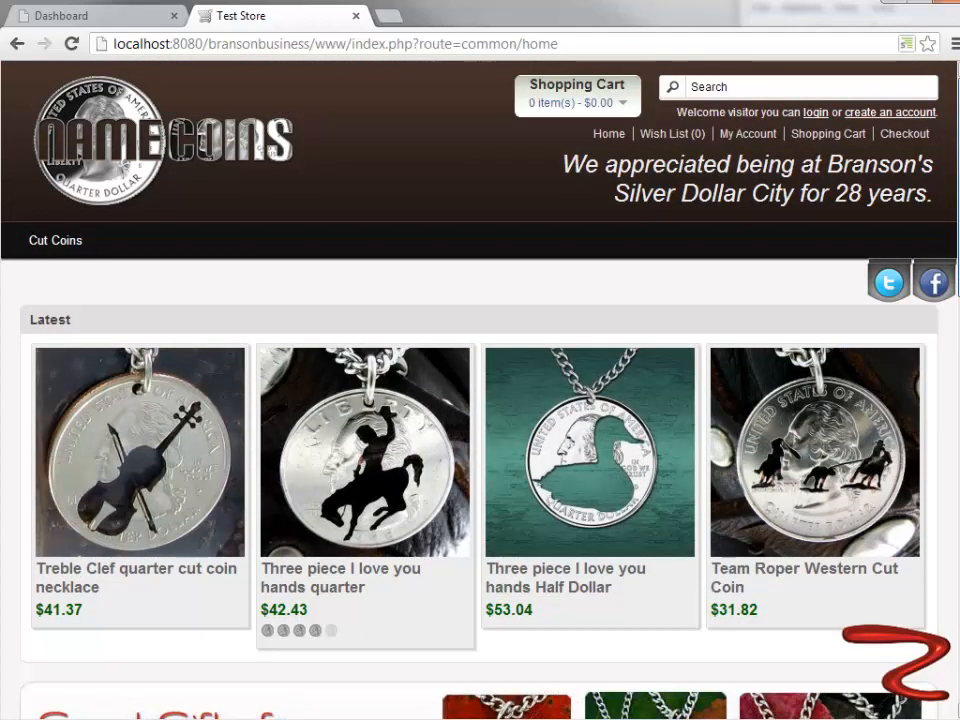
pyautogui.scroll(-4, 480, 390)
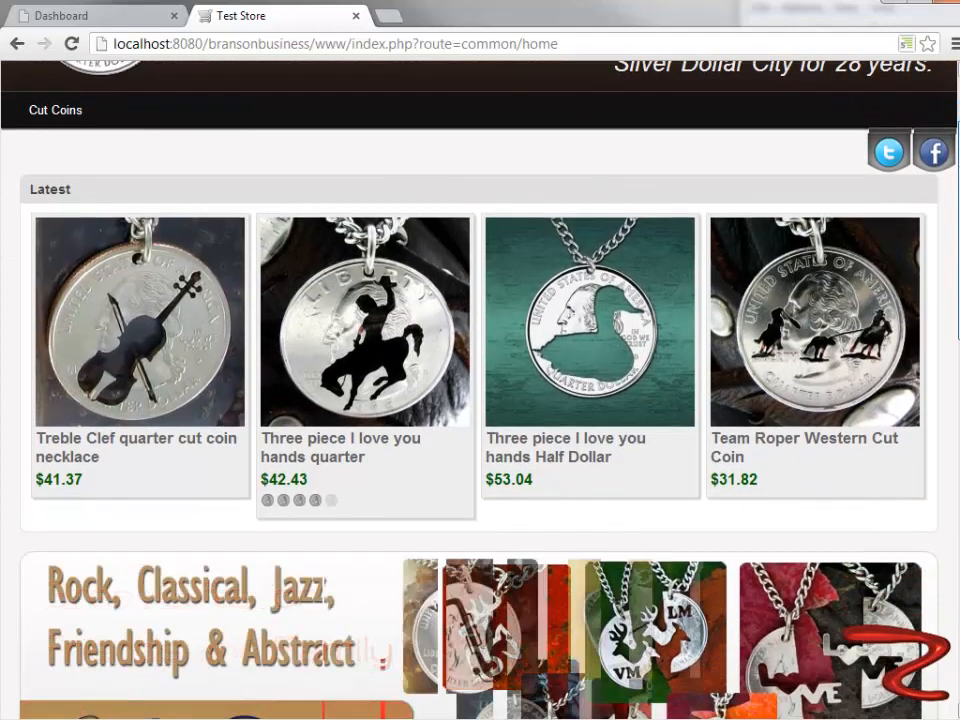
pyautogui.scroll(-11, 480, 390)
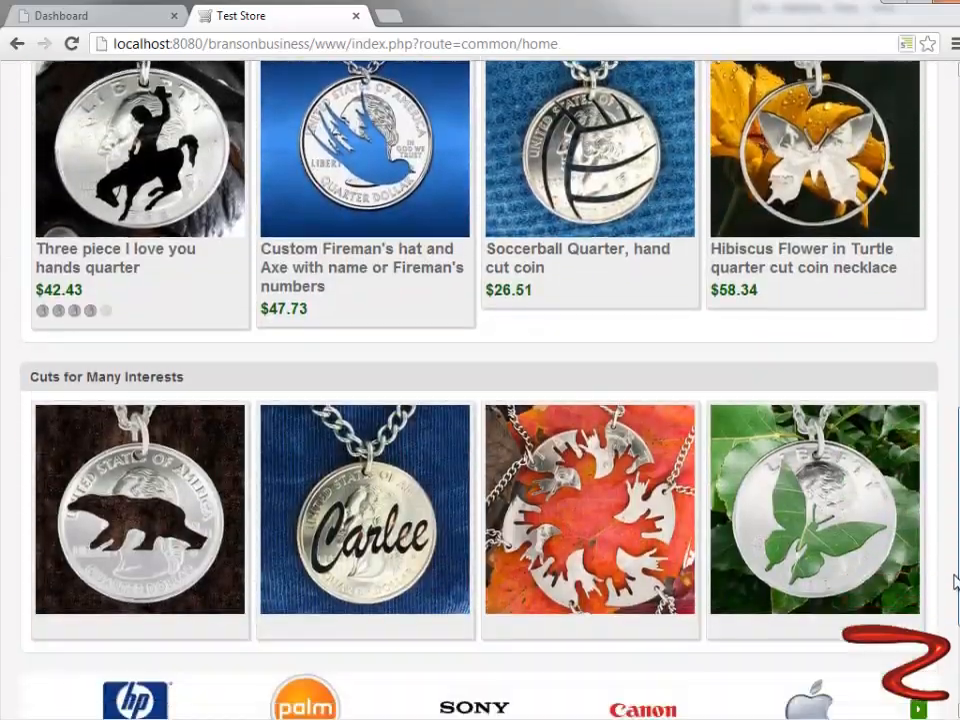
pyautogui.scroll(15, 480, 390)
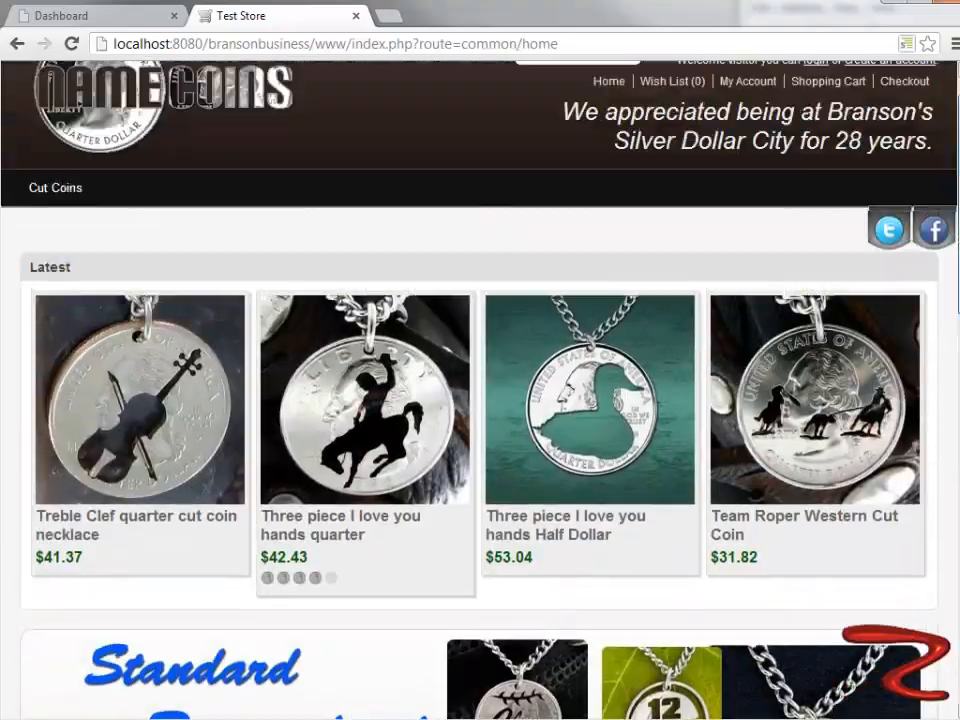
pyautogui.scroll(-15, 480, 390)
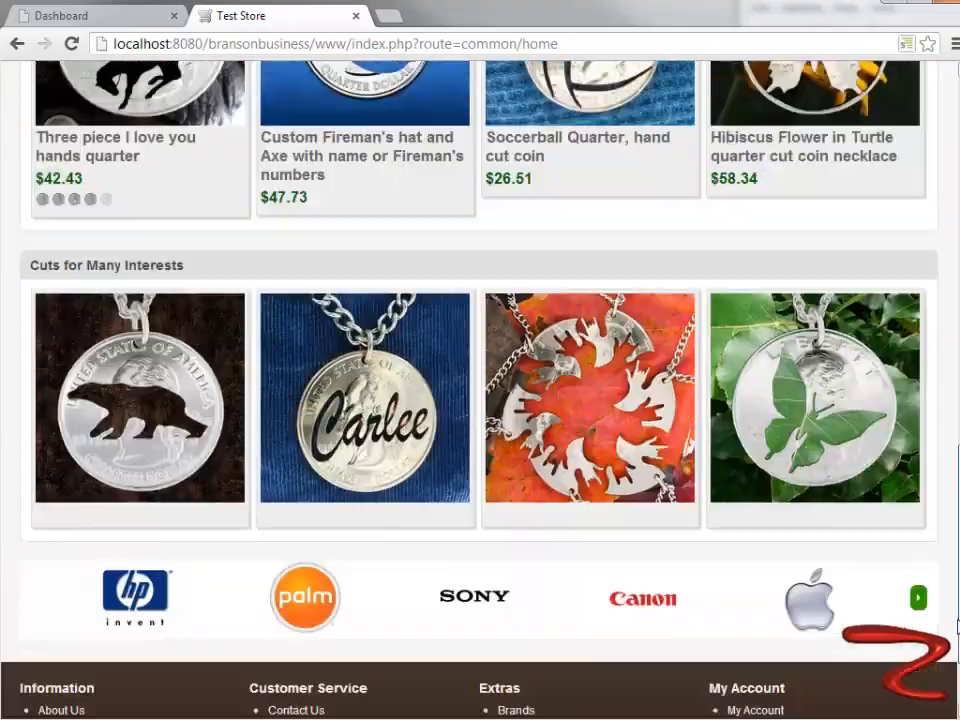
pyautogui.scroll(15, 480, 390)
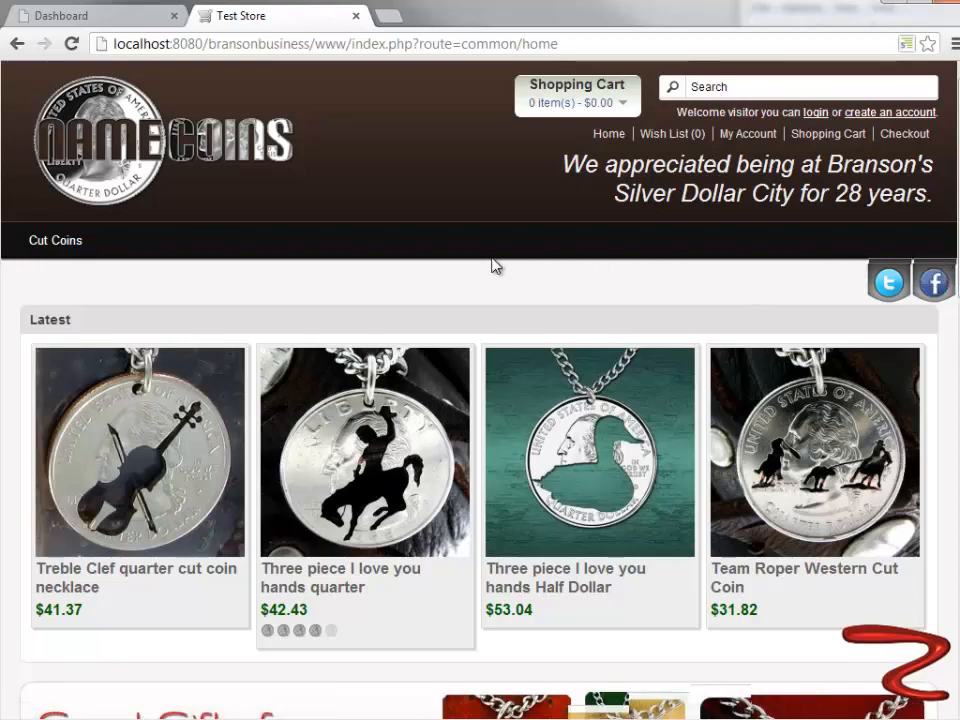
pyautogui.scroll(-7, 19, 266)
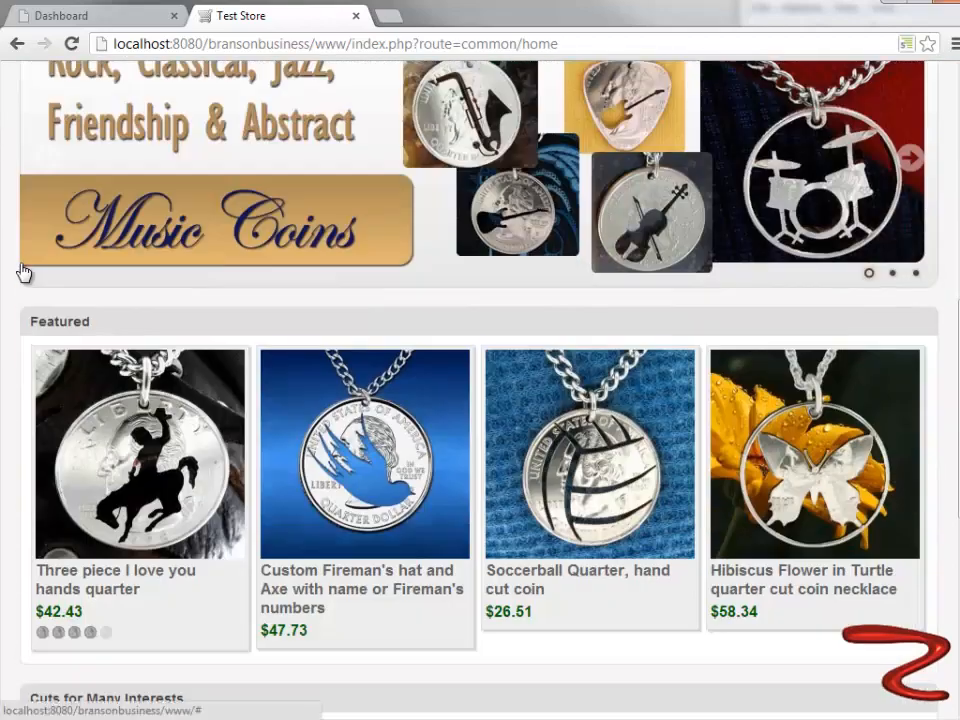
pyautogui.scroll(-5, 24, 272)
pyautogui.scroll(2, 24, 272)
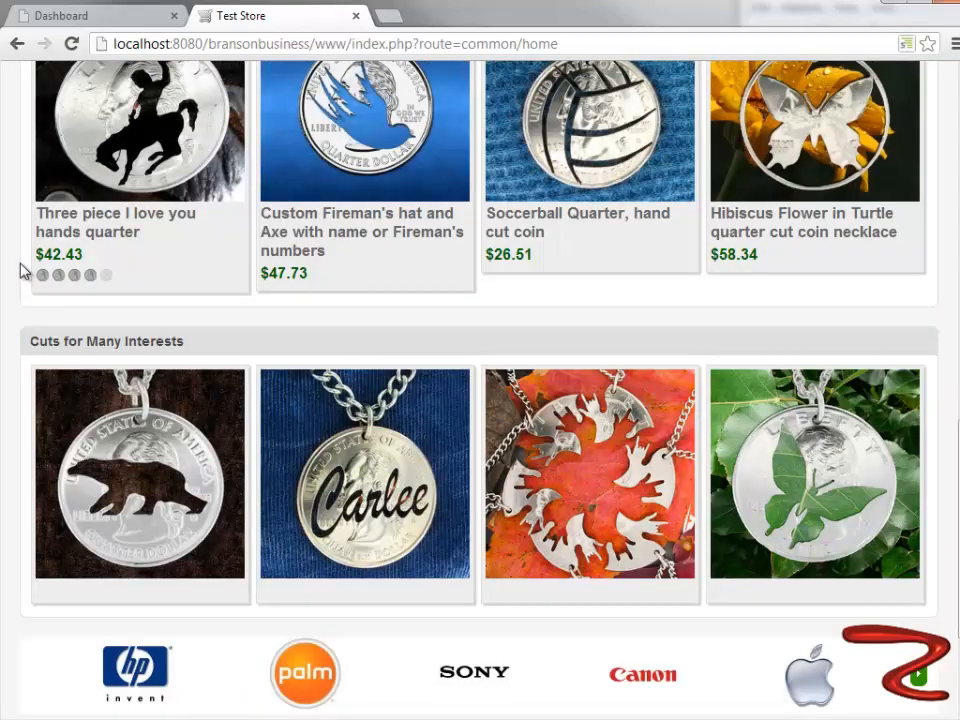
pyautogui.scroll(-2, 21, 270)
pyautogui.scroll(1, 21, 270)
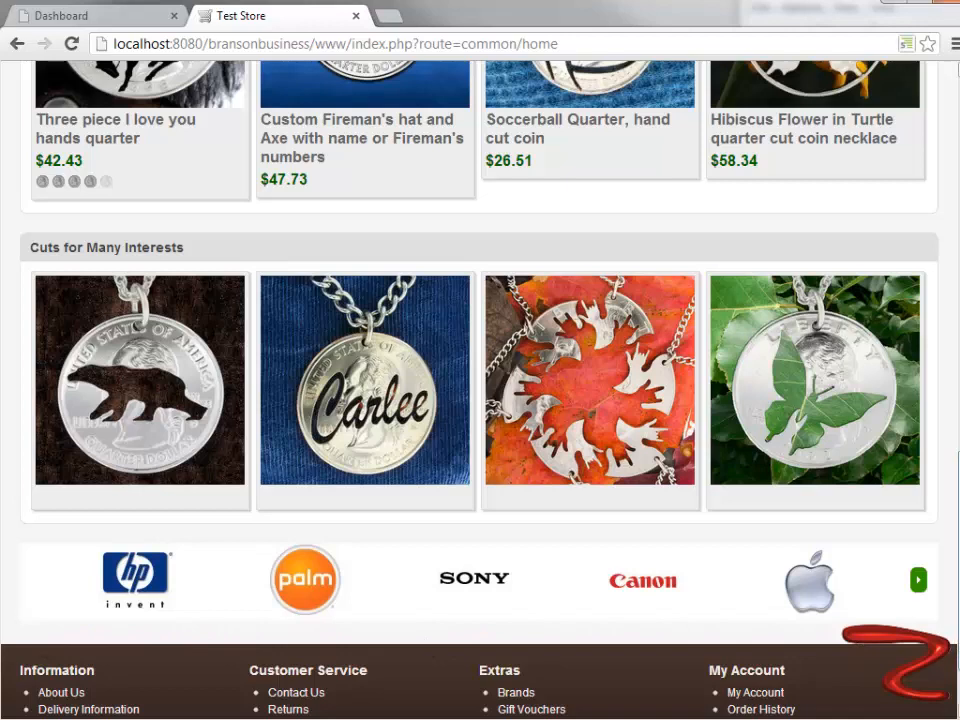
pyautogui.scroll(-2, 480, 380)
pyautogui.scroll(3, 480, 380)
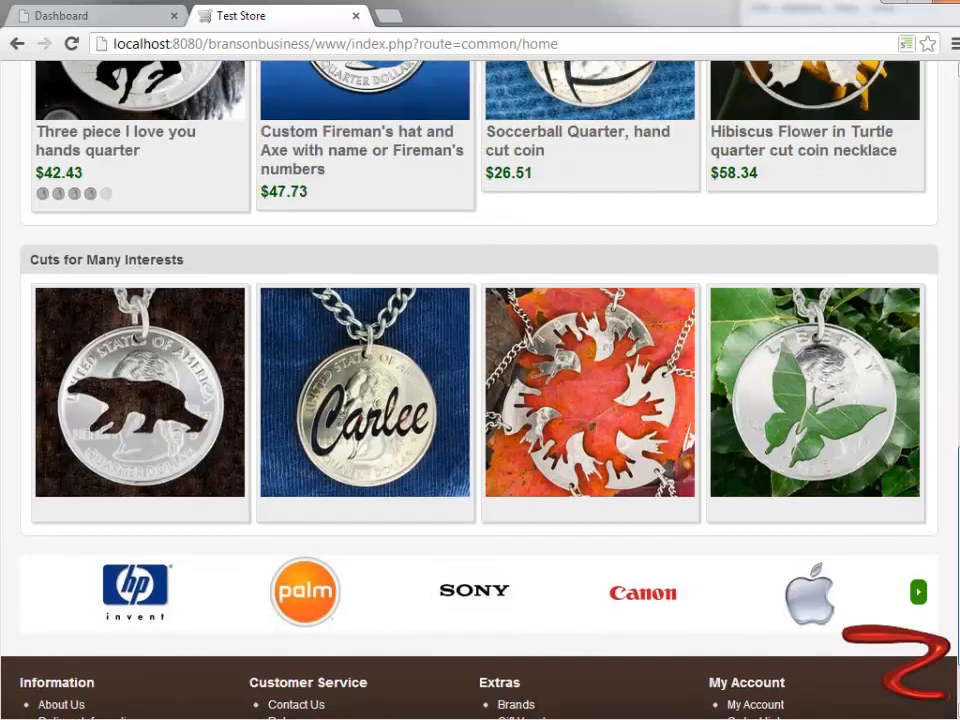
pyautogui.scroll(-2, 480, 380)
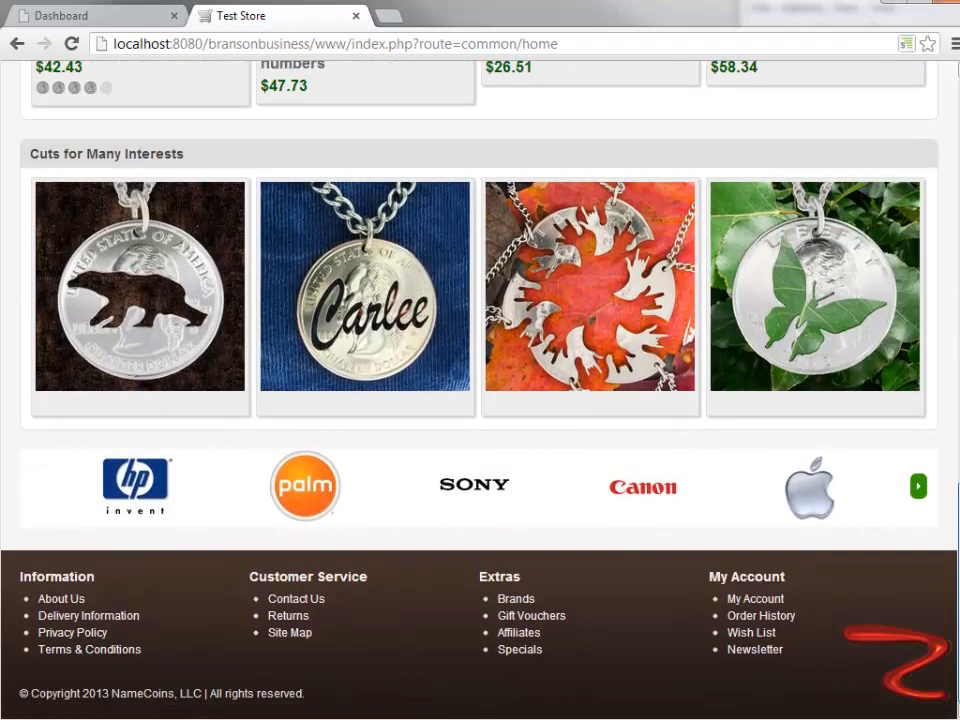
pyautogui.scroll(1, 480, 380)
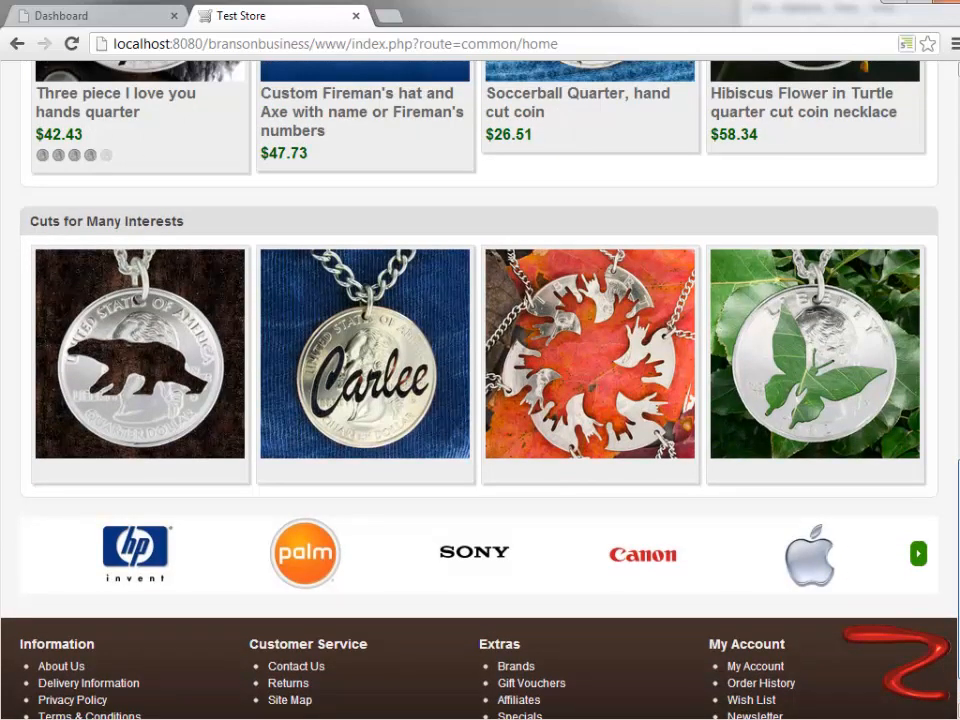
pyautogui.scroll(2, 884, 277)
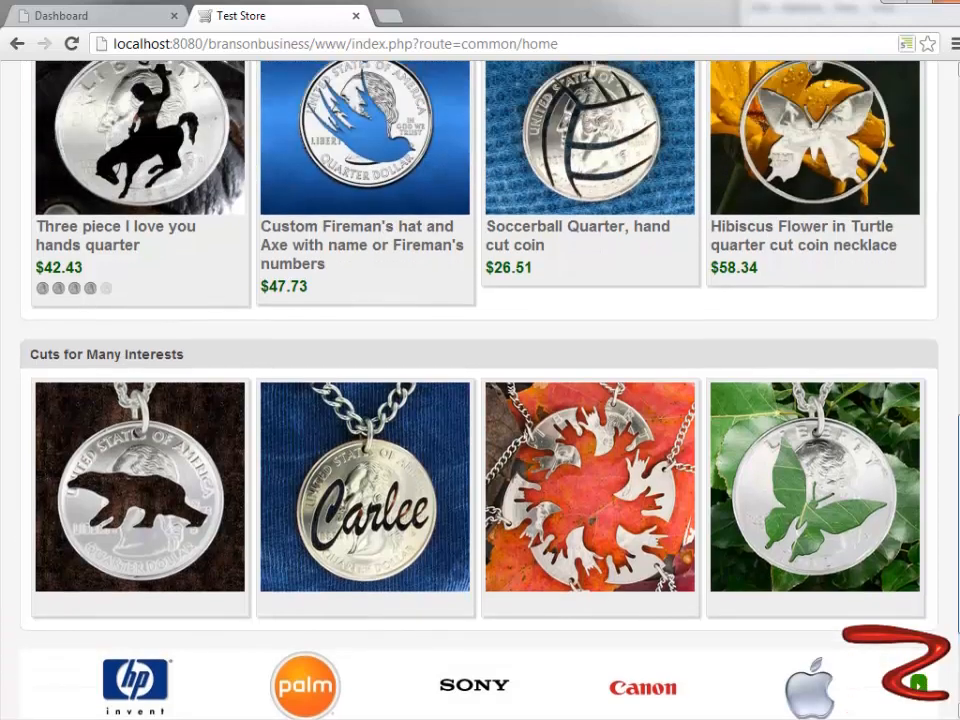
pyautogui.scroll(-3, 884, 277)
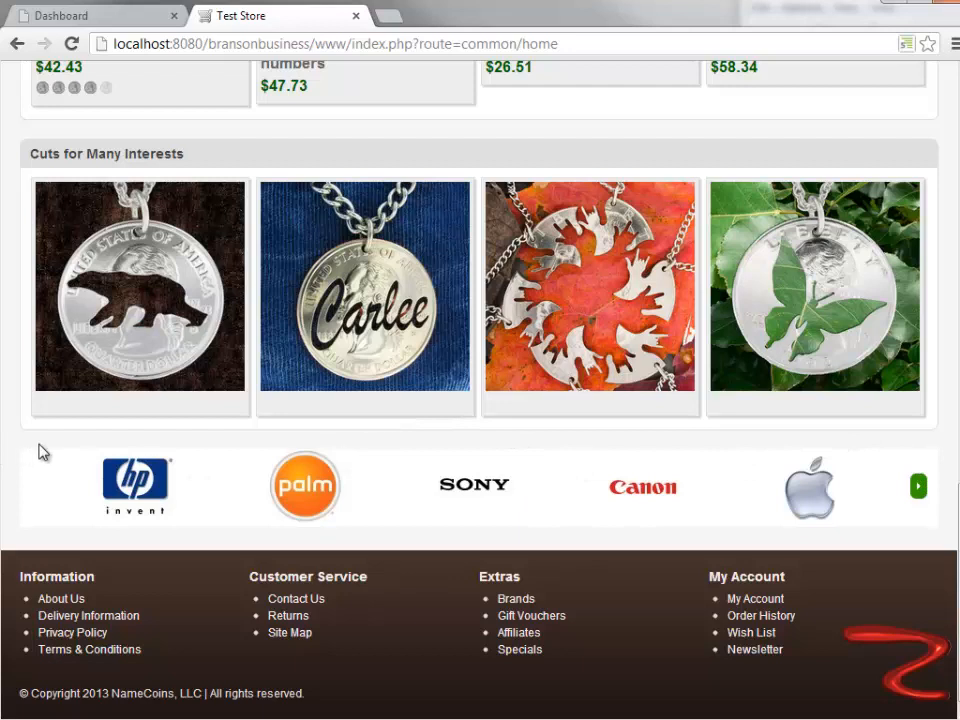
# - Advance the brand logo carousel above the storefront footer and return it to its first logos
pyautogui.click(918, 490)
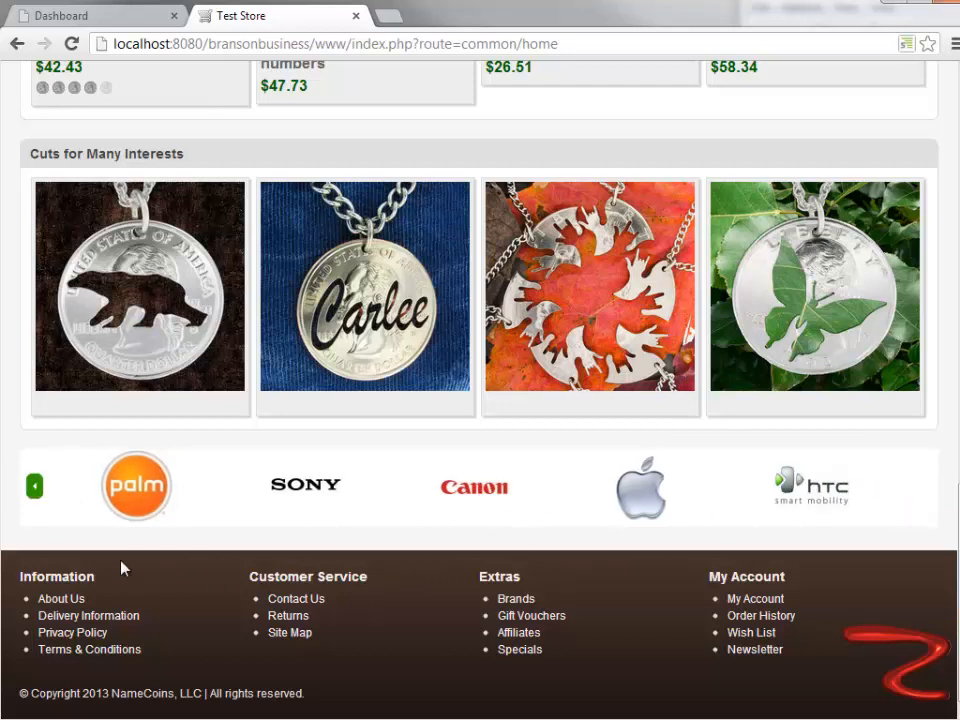
pyautogui.click(32, 489)
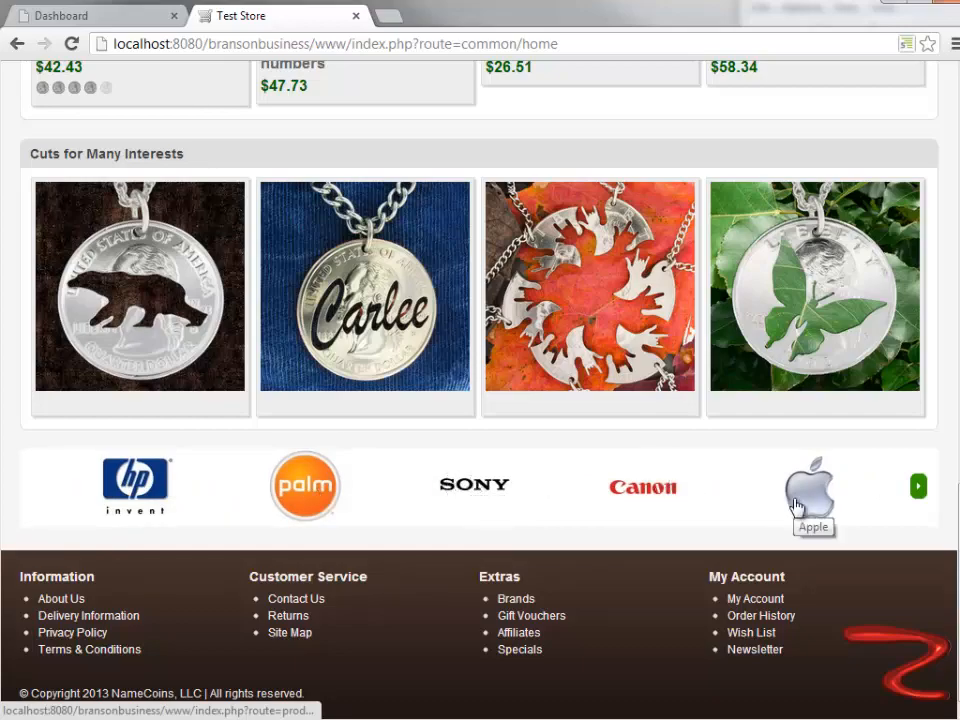
pyautogui.moveTo(958, 585)
pyautogui.mouseDown()
pyautogui.moveTo(958, 178)
pyautogui.moveTo(958, 585)
pyautogui.mouseUp()
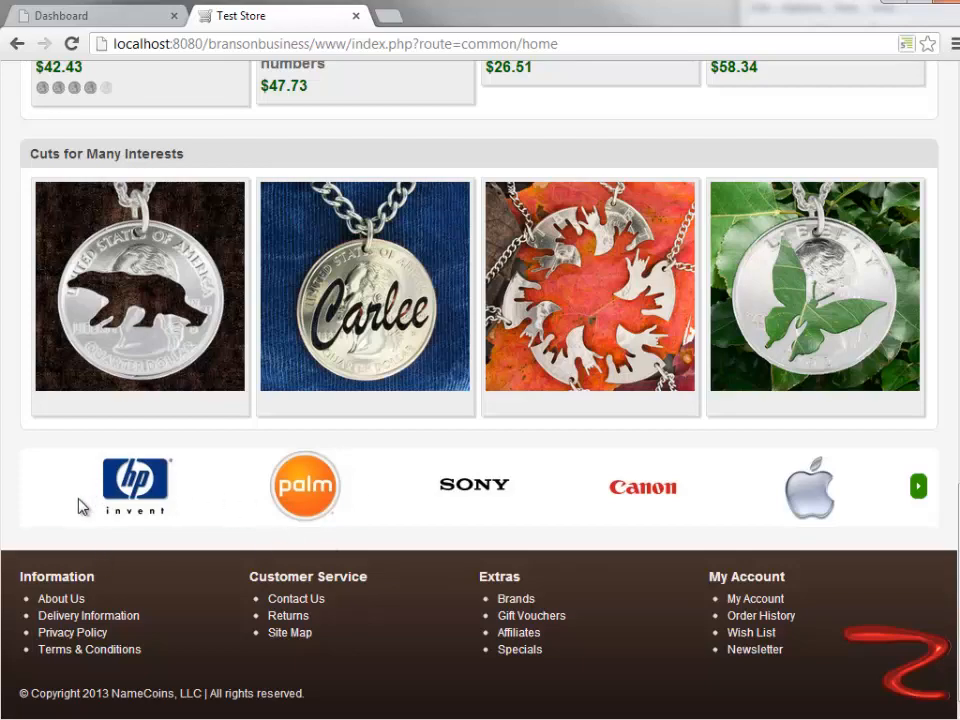
pyautogui.scroll(13, 316, 538)
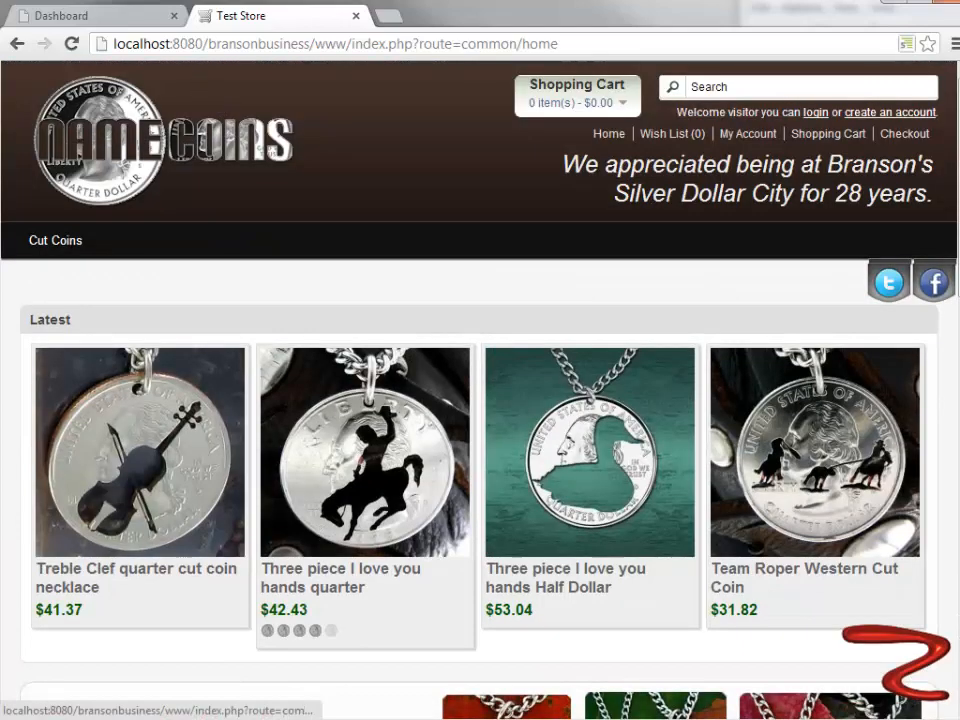
# - Switch to the store administration and open the Carousel module from the Modules list for editing
pyautogui.click(58, 14)
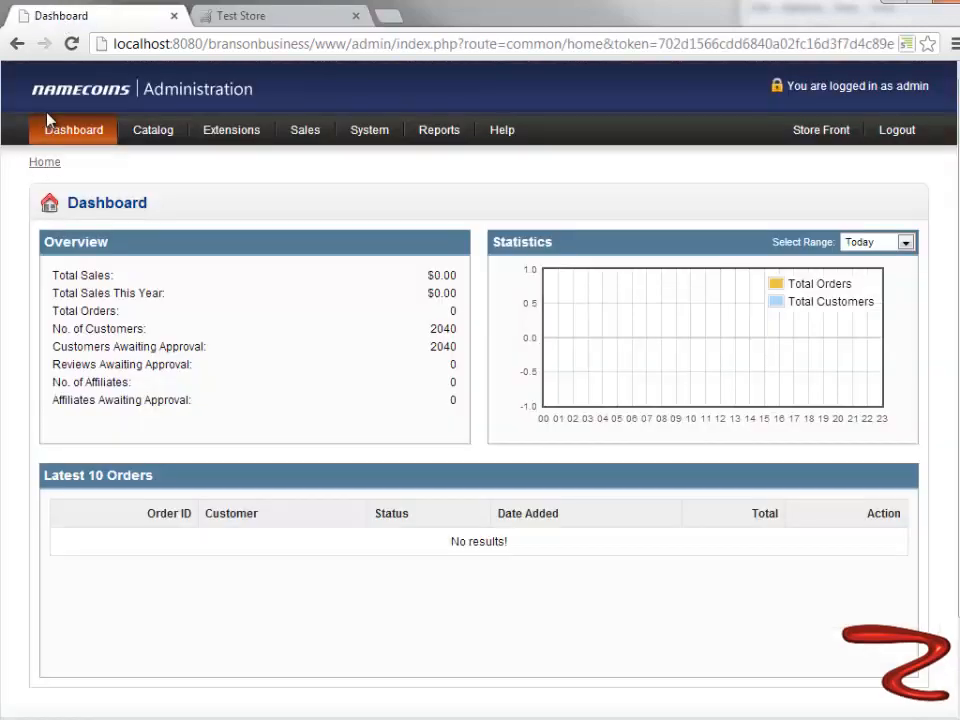
pyautogui.moveTo(219, 137)
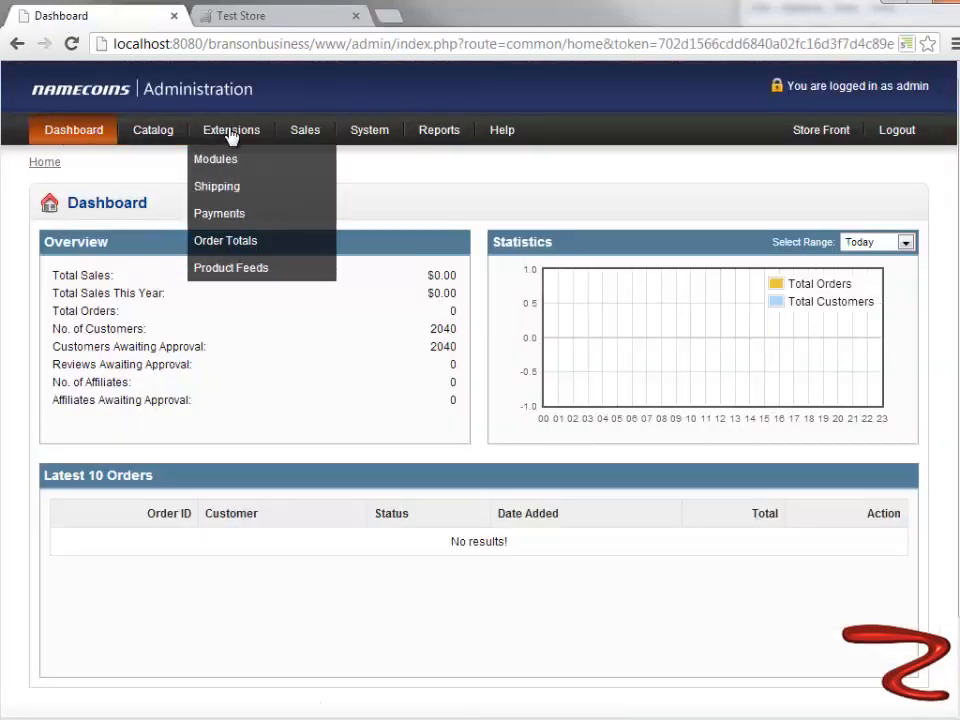
pyautogui.click(218, 163)
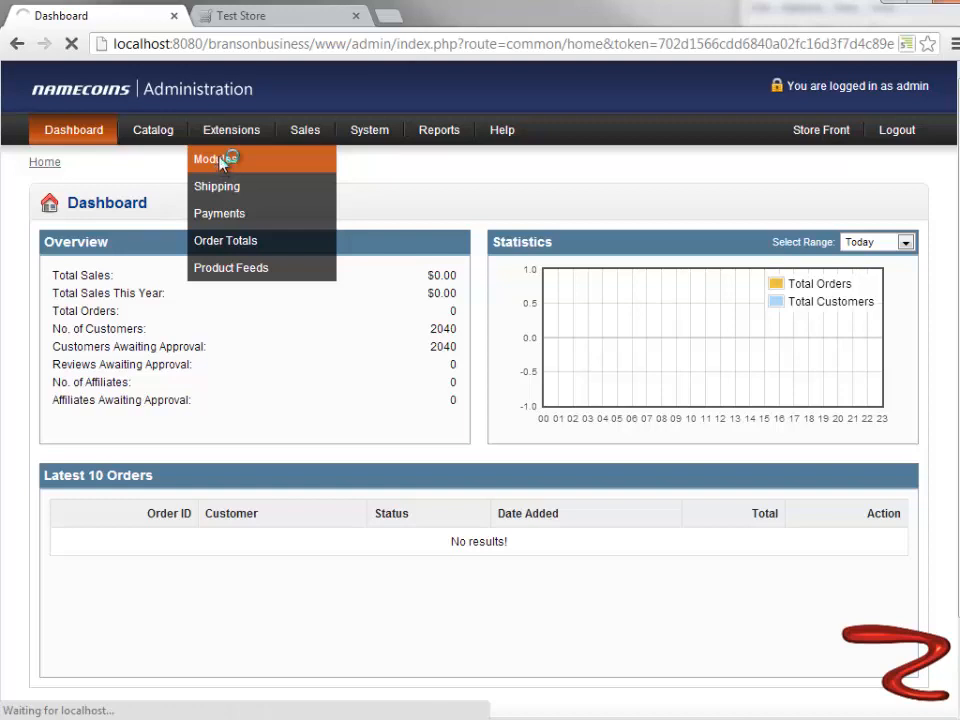
pyautogui.moveTo(300, 128)
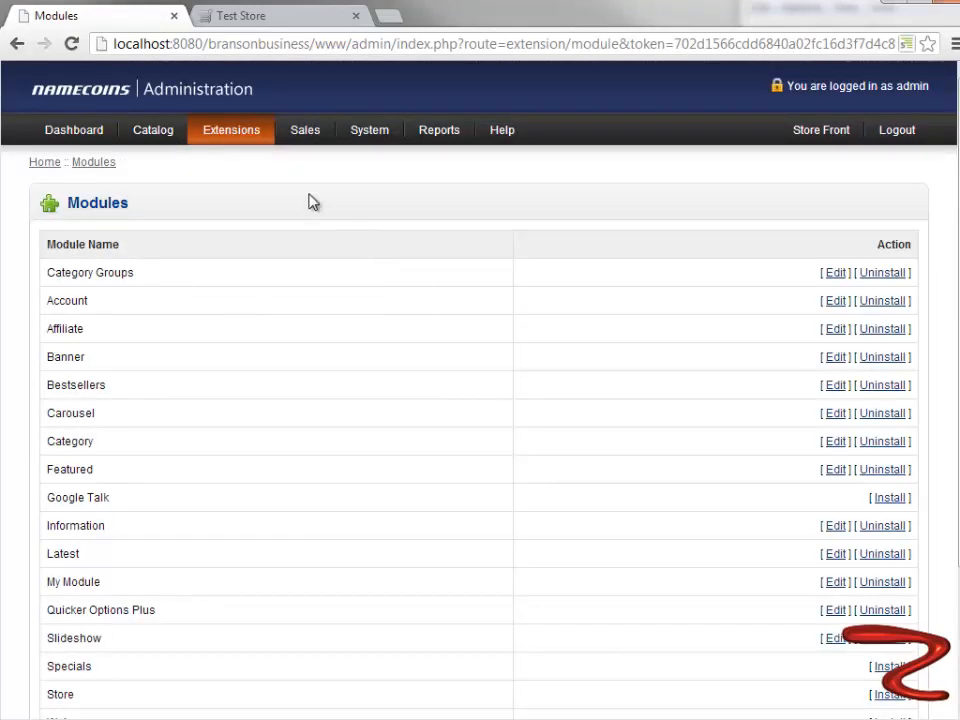
pyautogui.click(273, 17)
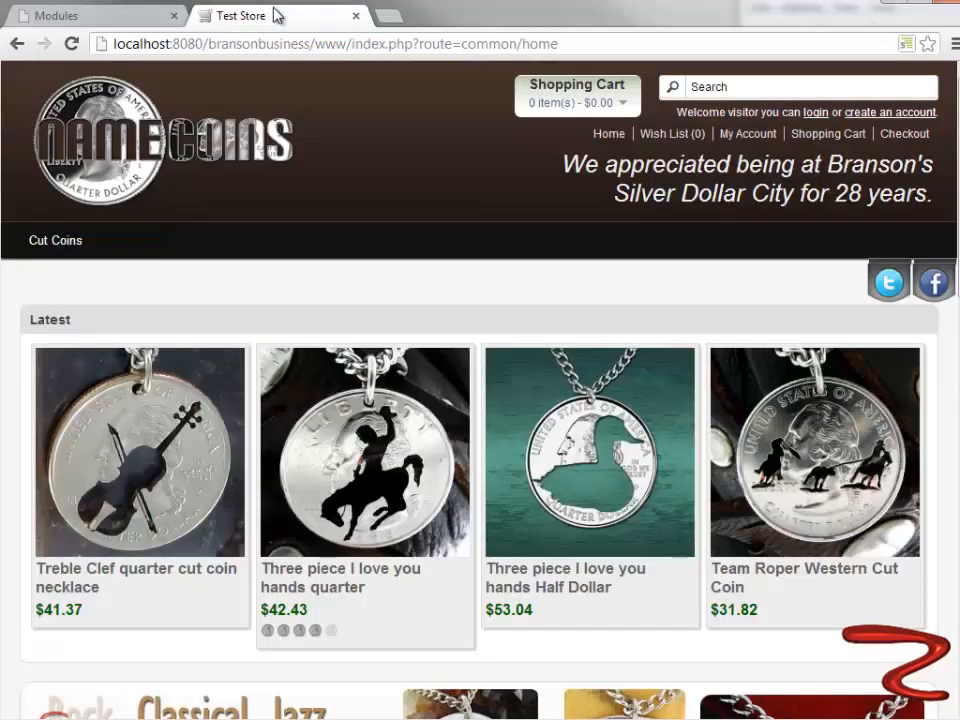
pyautogui.click(95, 18)
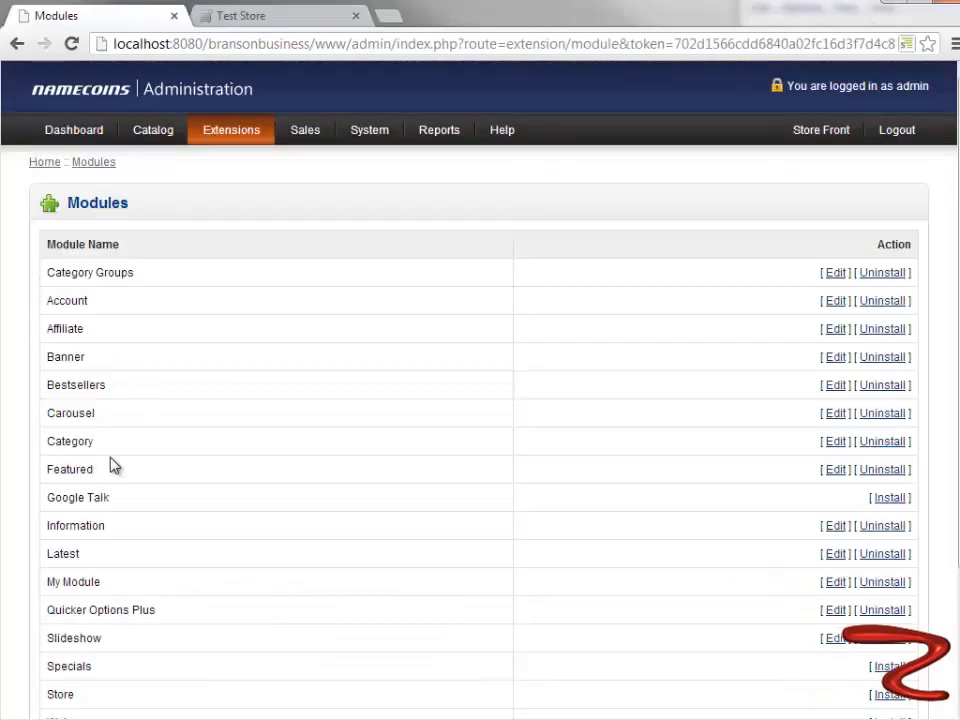
pyautogui.click(835, 414)
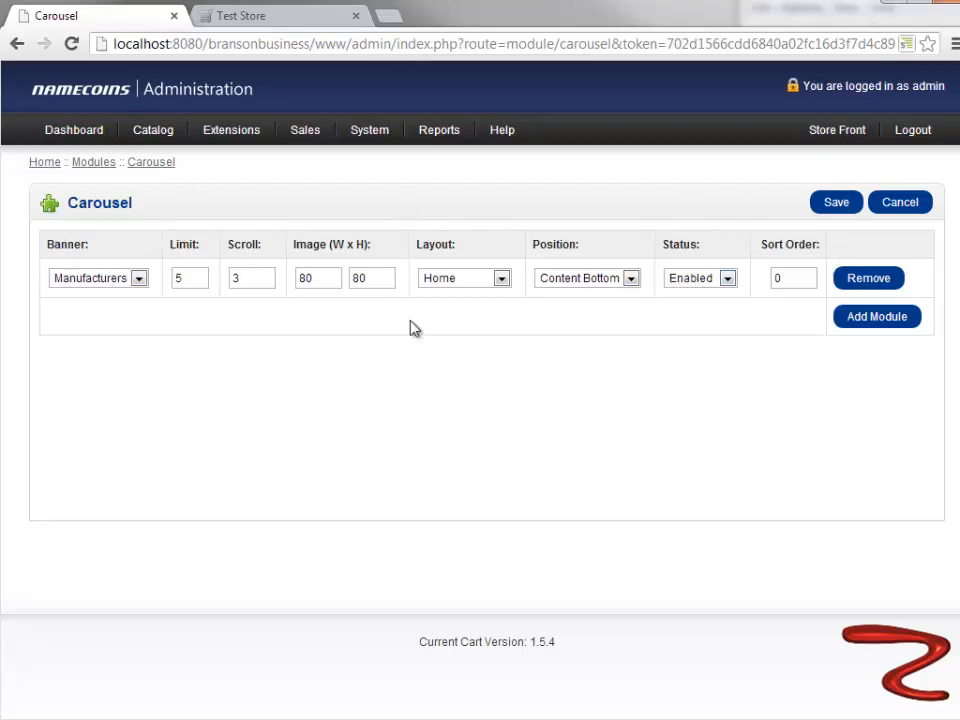
# - Set the Manufacturers carousel's status to Disabled and choose Content Bottom as its position
pyautogui.click(700, 280)
pyautogui.click(700, 310)
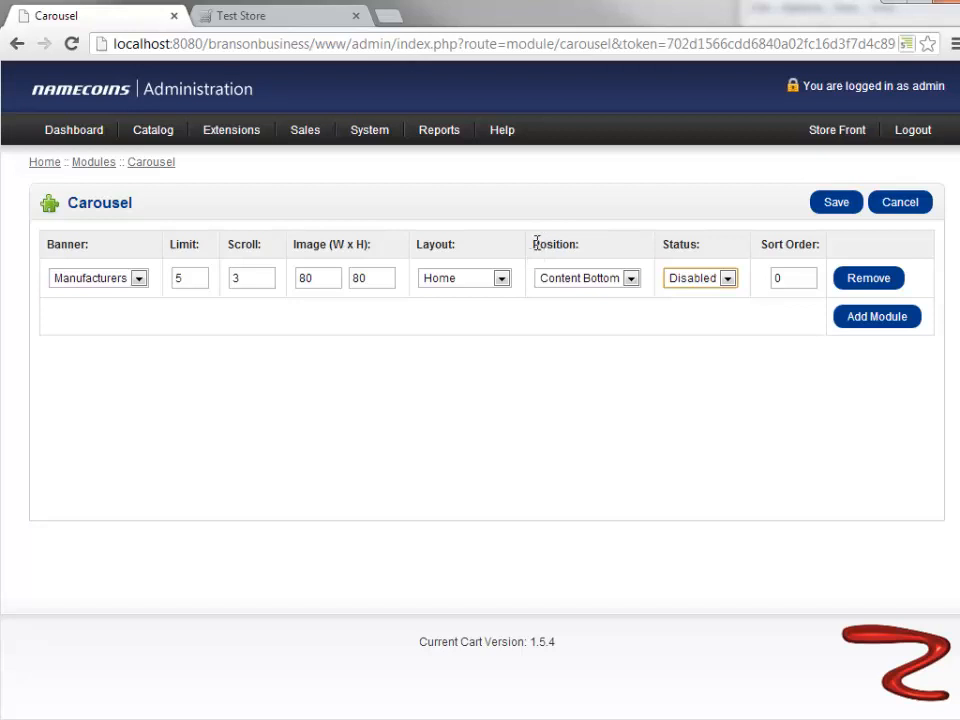
pyautogui.click(631, 279)
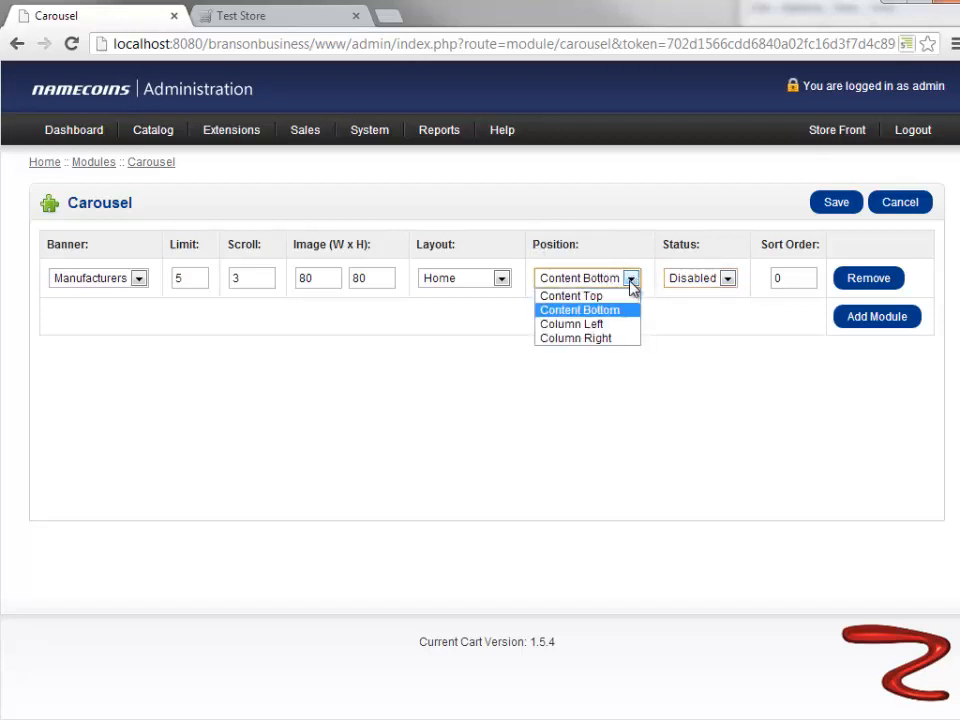
pyautogui.click(589, 312)
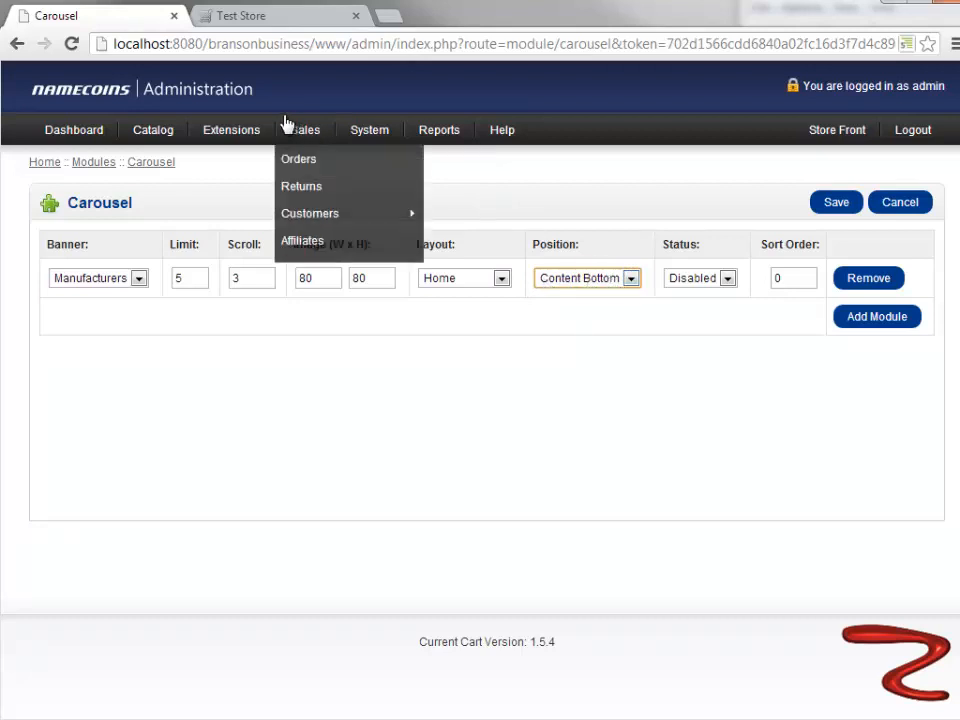
# - Check the logo carousel's placement on the storefront home page, and save the Carousel module settings
pyautogui.click(262, 17)
pyautogui.scroll(-10, 248, 500)
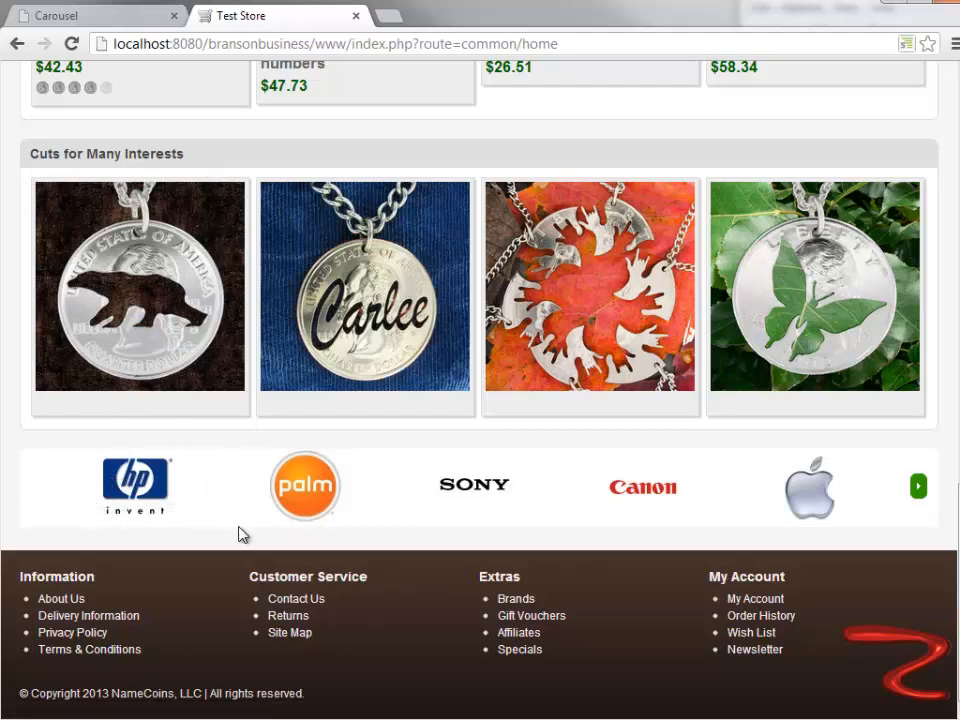
pyautogui.click(90, 21)
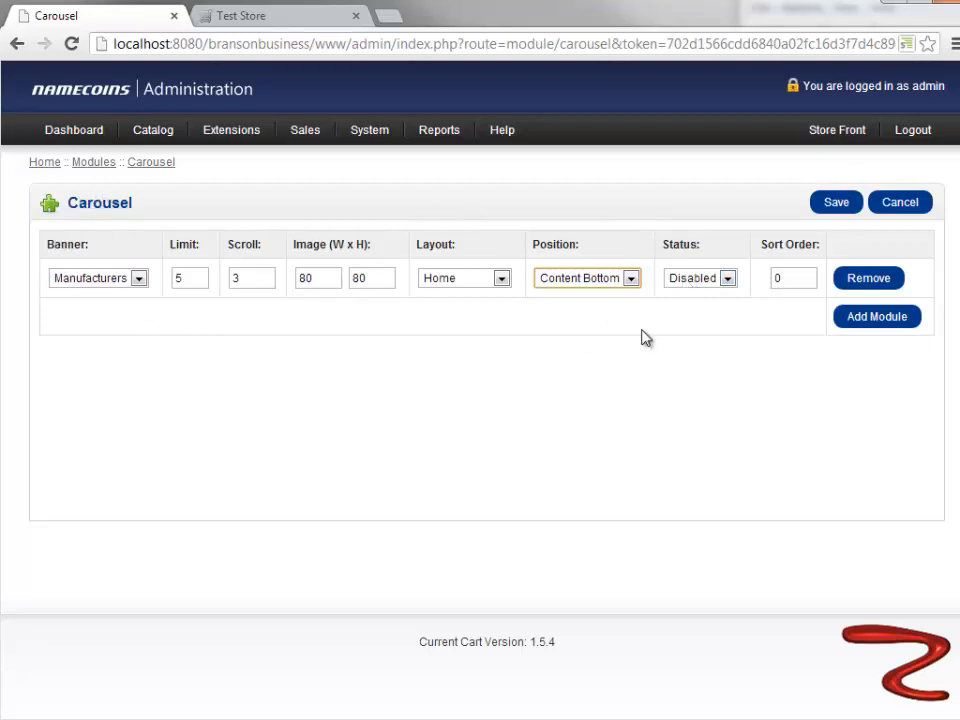
pyautogui.click(837, 208)
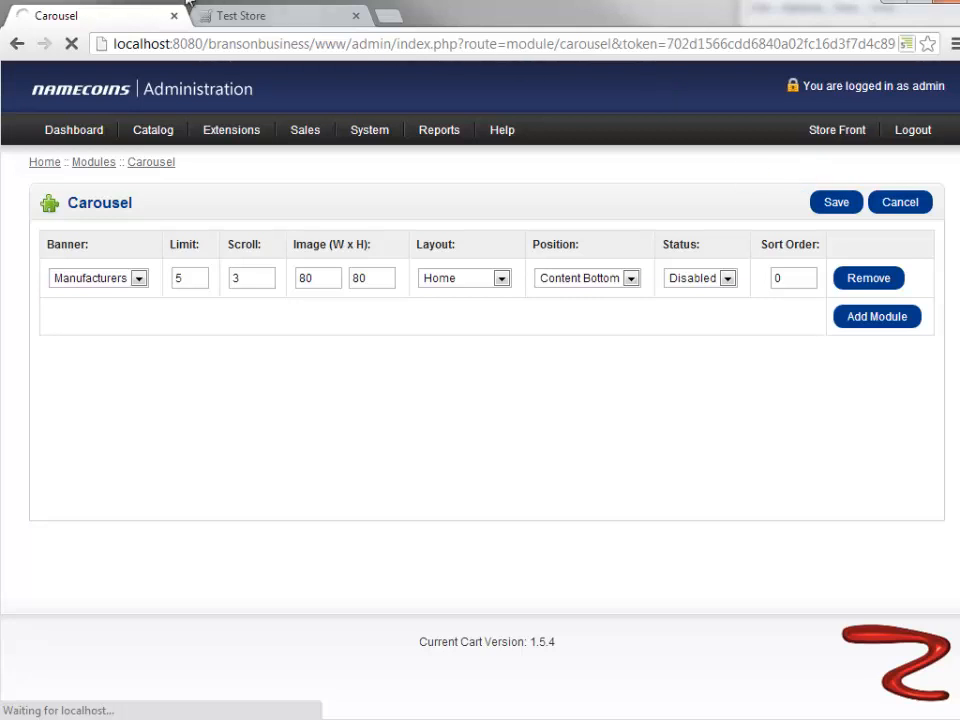
# - Reload the storefront home page and check the area above the footer for the manufacturer logo carousel
pyautogui.click(265, 19)
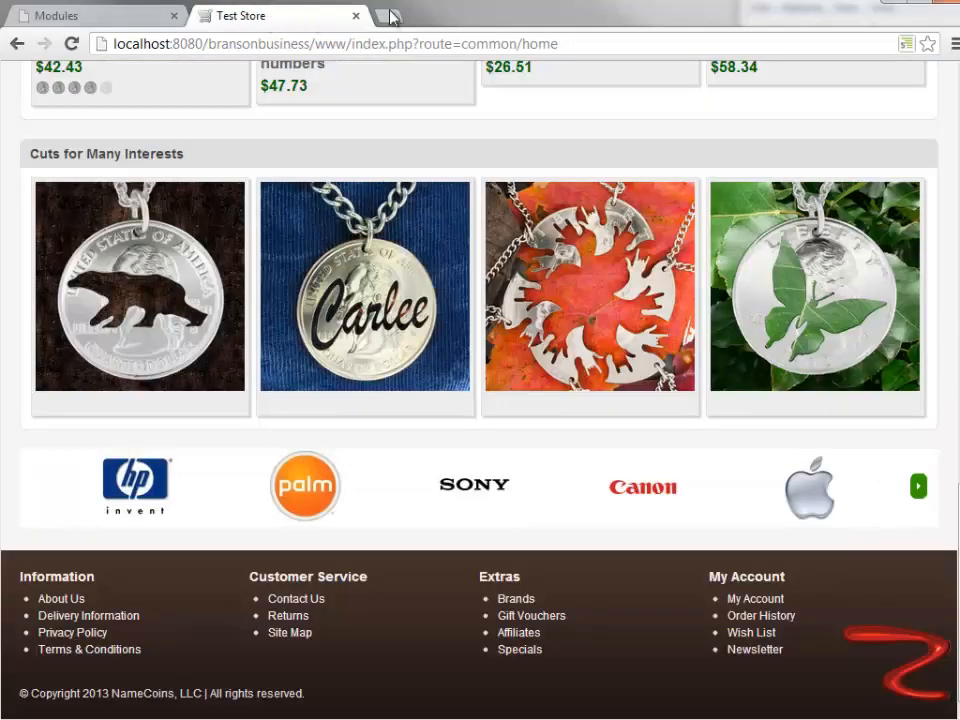
pyautogui.click(71, 43)
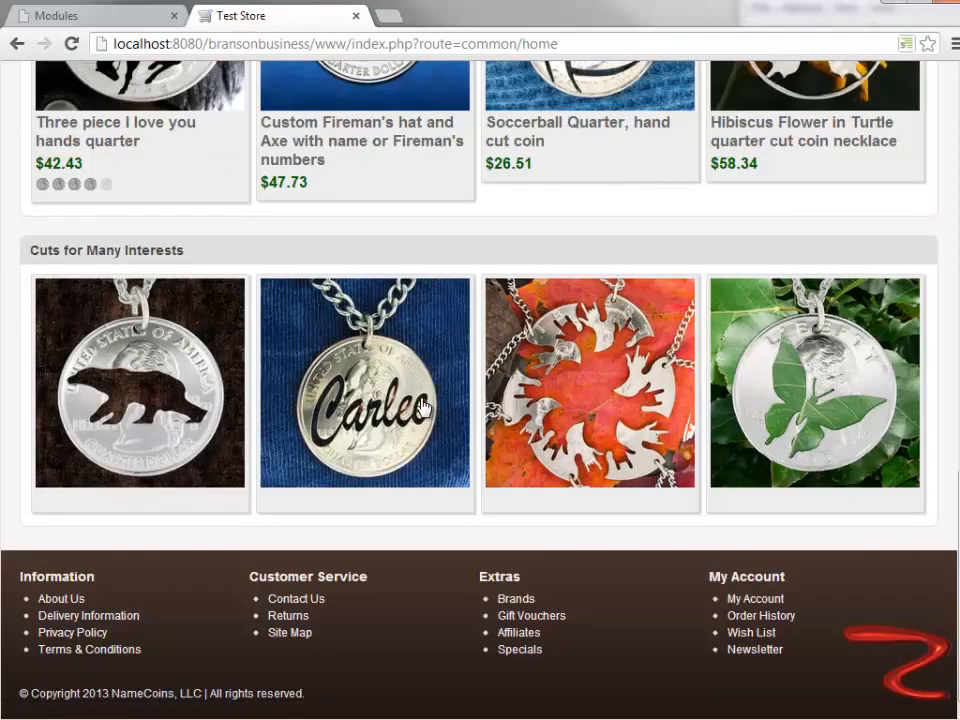
pyautogui.scroll(10, 421, 405)
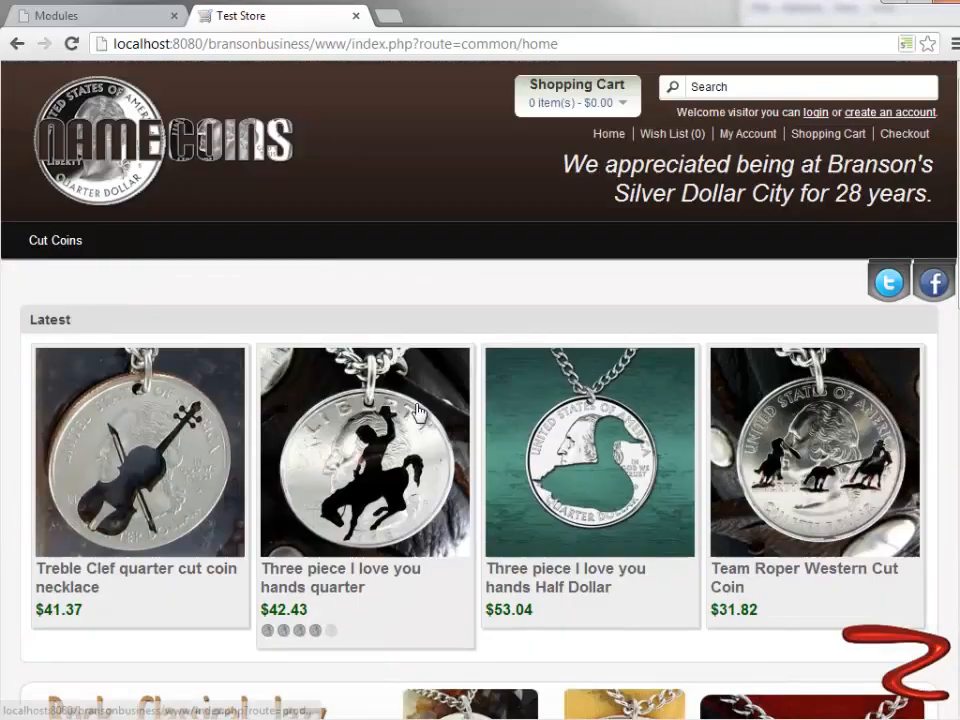
pyautogui.scroll(-10, 415, 410)
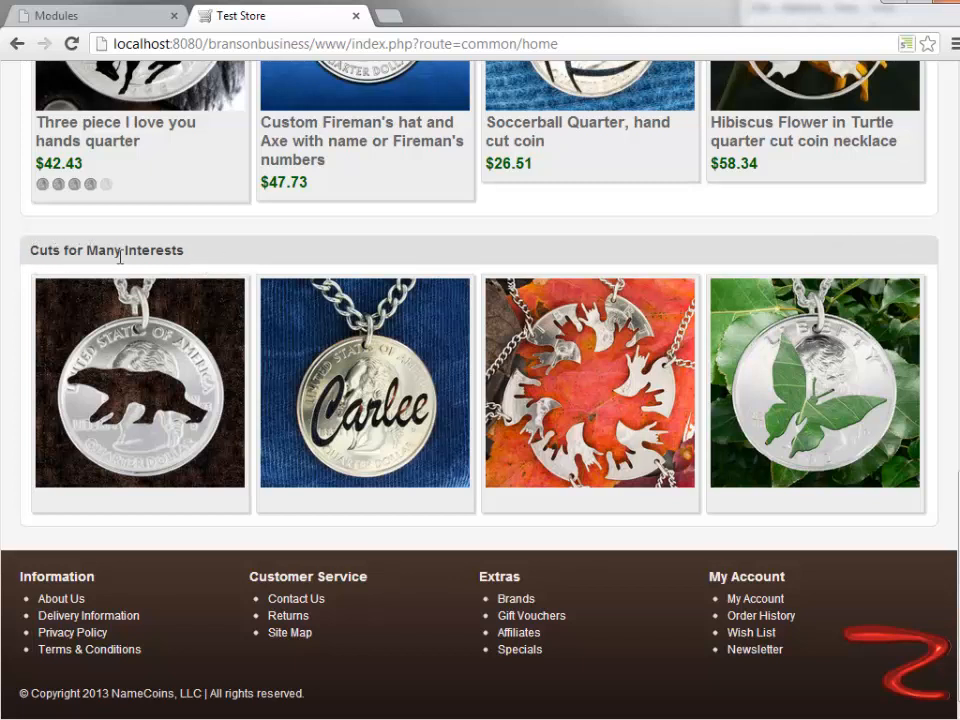
# - Examine the order of the Latest, slideshow, Featured and Cuts for Many Interests sections on the storefront home page
pyautogui.scroll(10, 500, 268)
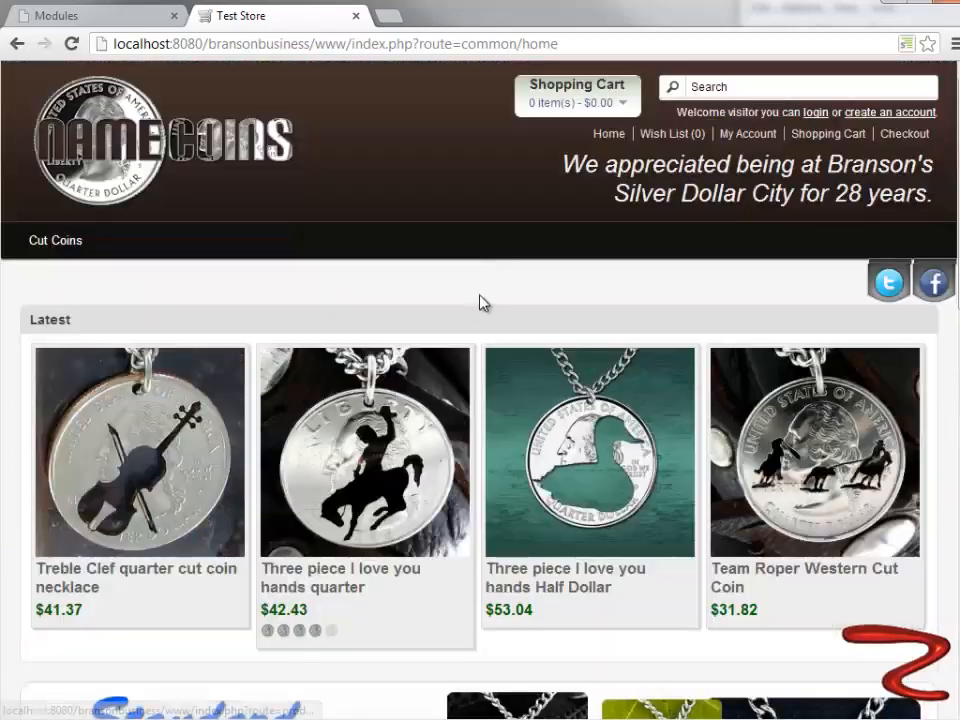
pyautogui.scroll(-3, 480, 302)
pyautogui.scroll(-2, 476, 312)
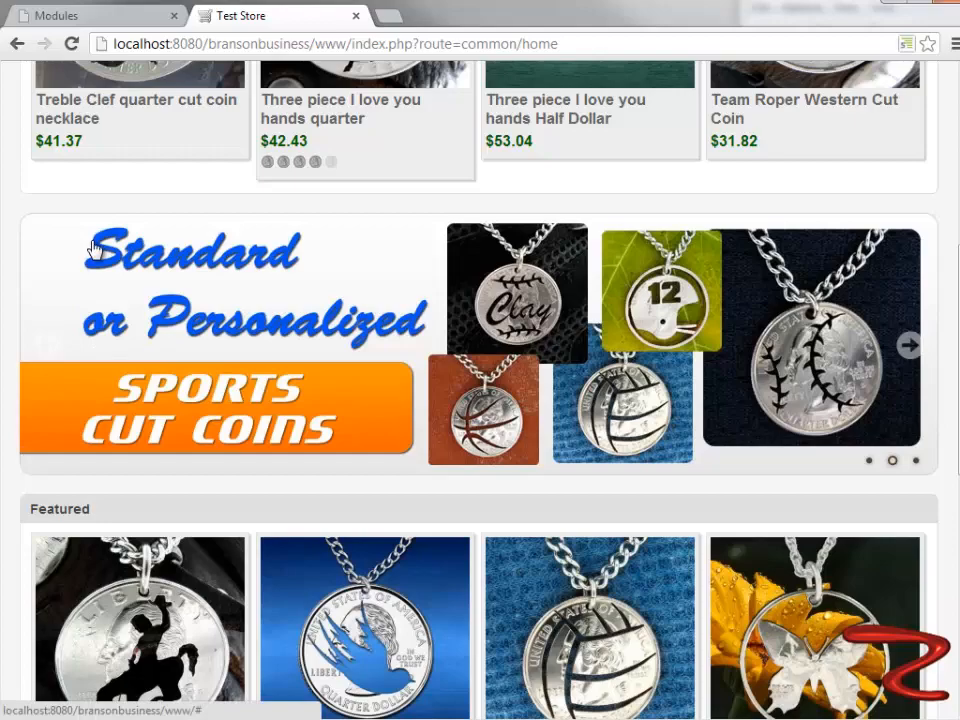
pyautogui.scroll(5, 150, 360)
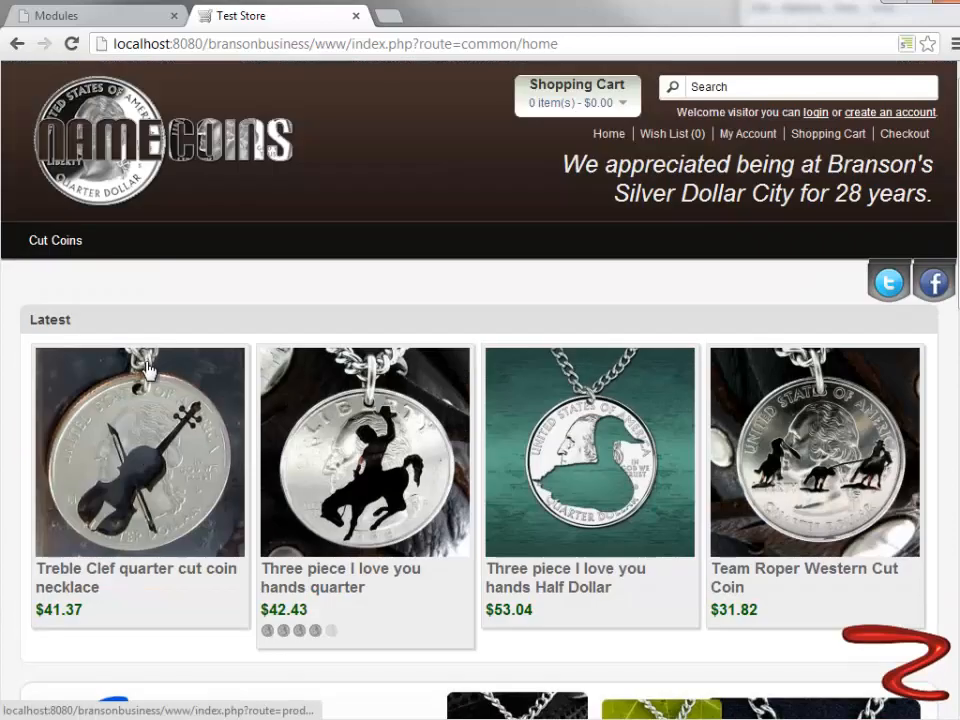
pyautogui.scroll(-8, 184, 328)
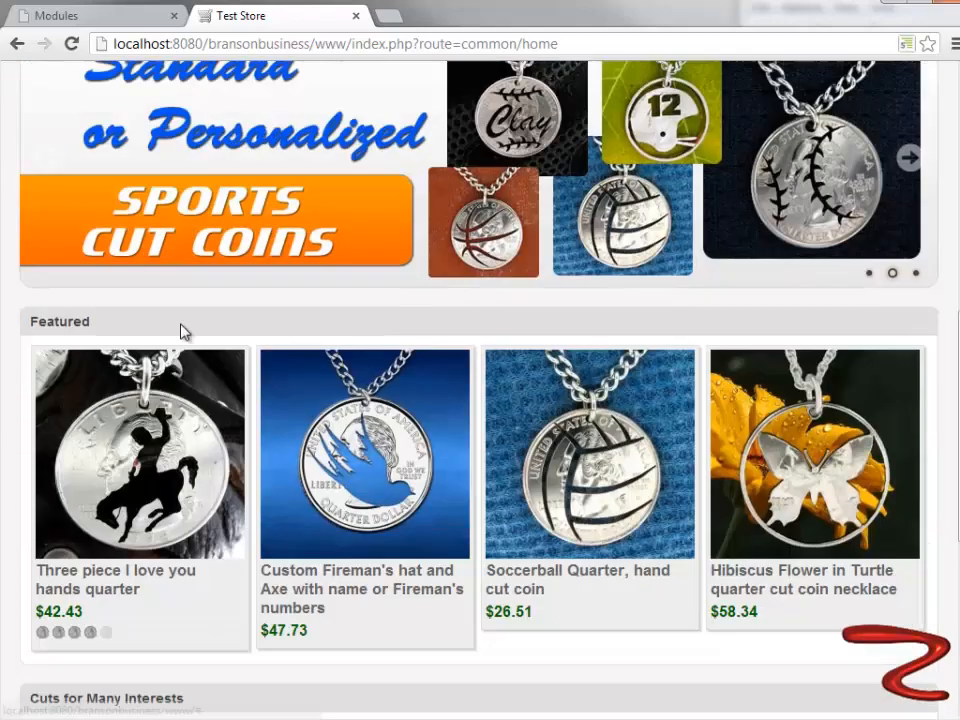
pyautogui.scroll(-2, 183, 330)
pyautogui.scroll(2, 182, 328)
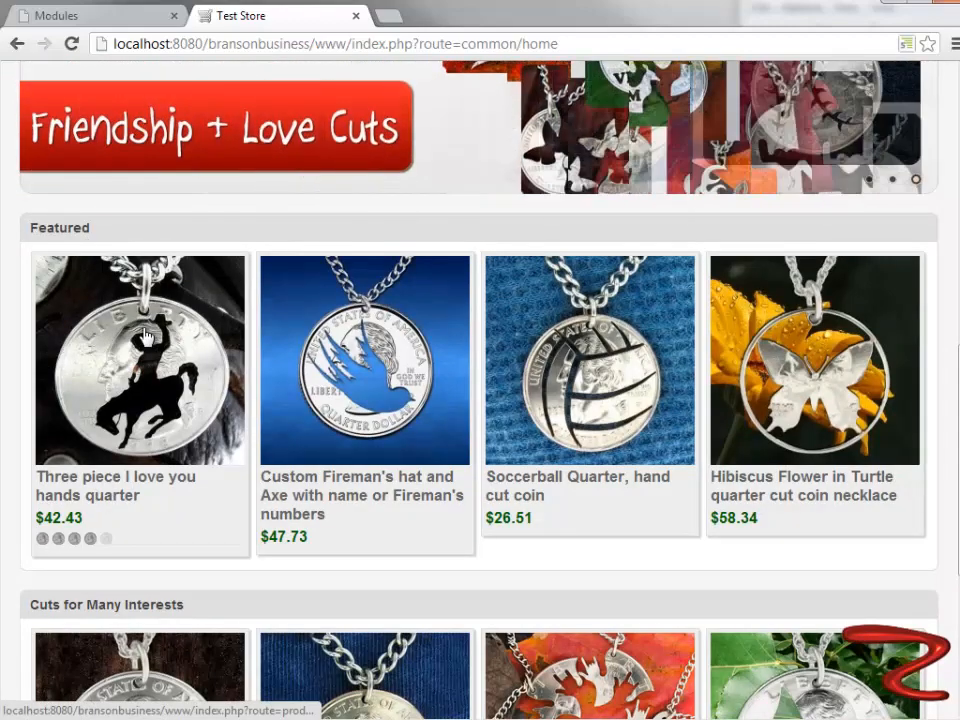
pyautogui.scroll(8, 330, 400)
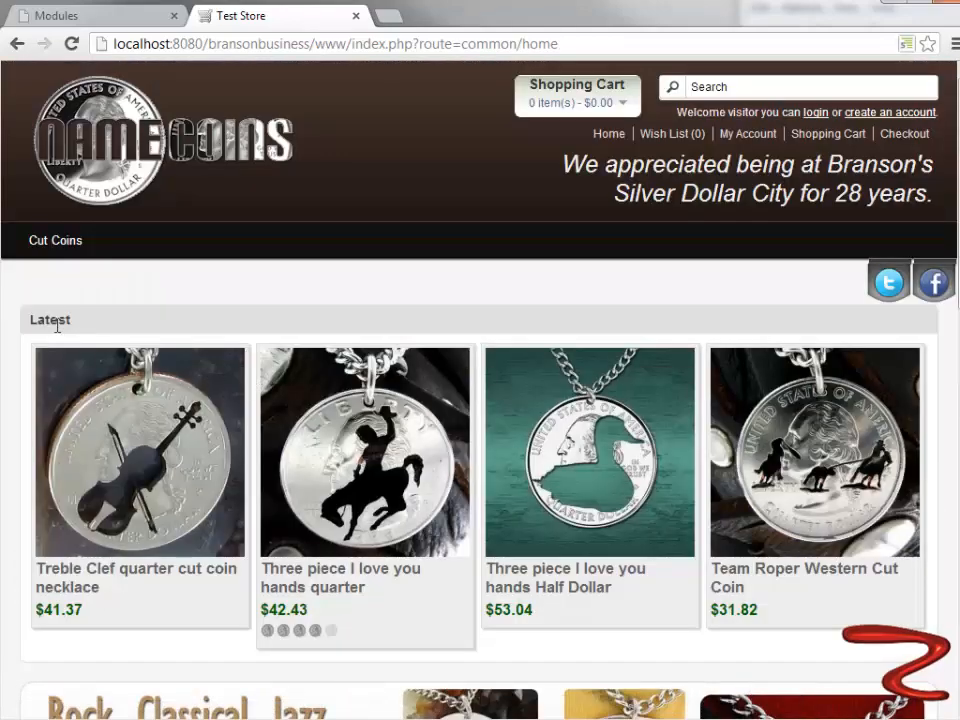
pyautogui.scroll(-10, 600, 370)
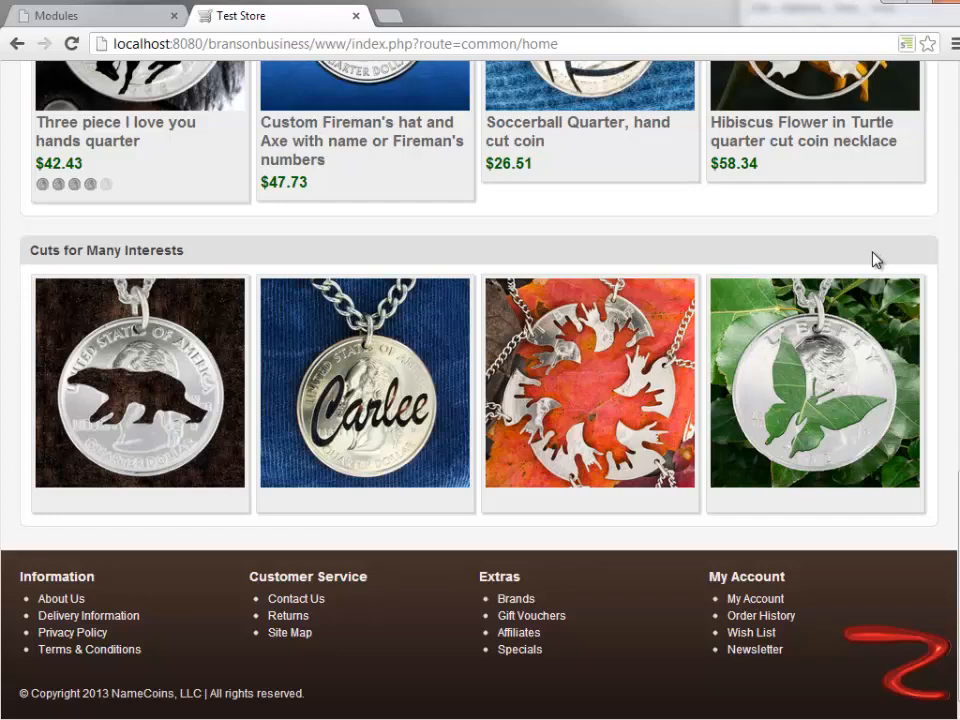
pyautogui.scroll(10, 333, 310)
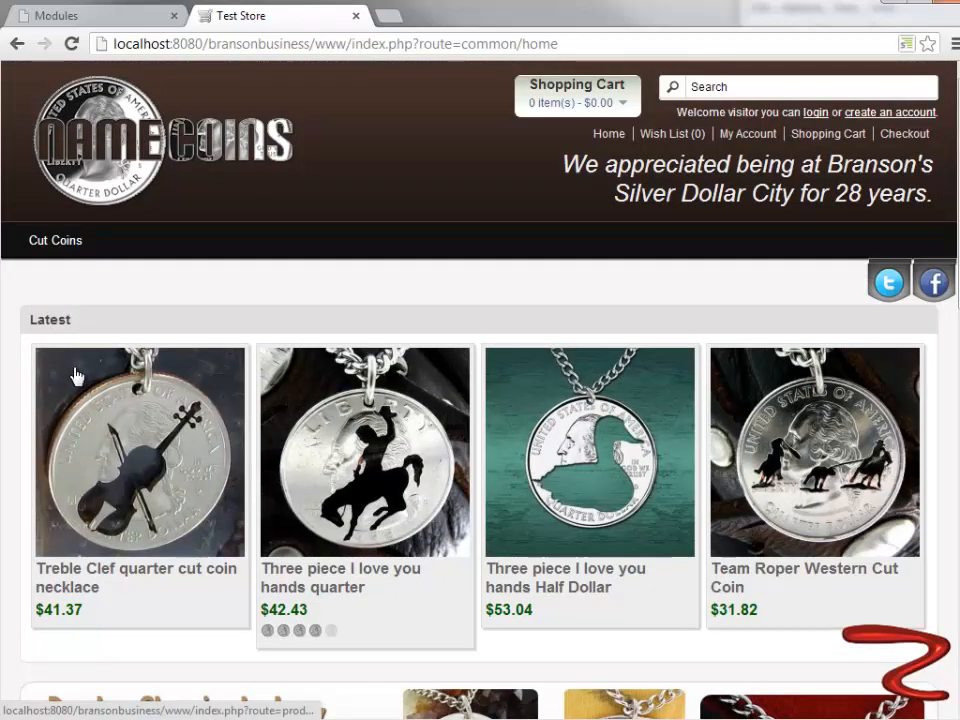
pyautogui.scroll(-4, 73, 340)
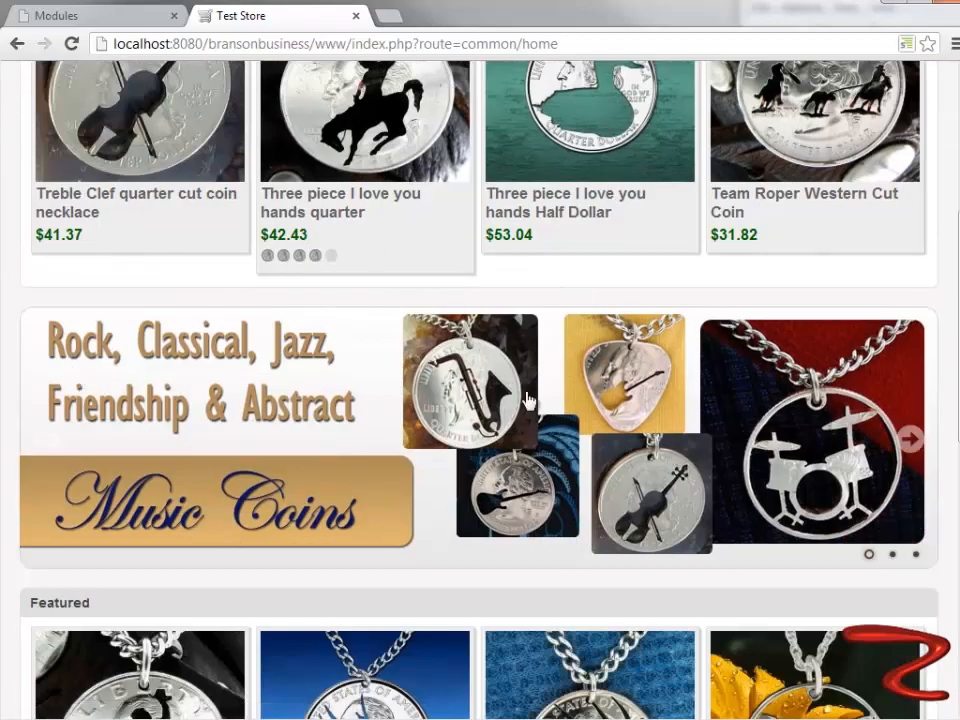
pyautogui.scroll(-5, 529, 399)
pyautogui.scroll(-3, 529, 399)
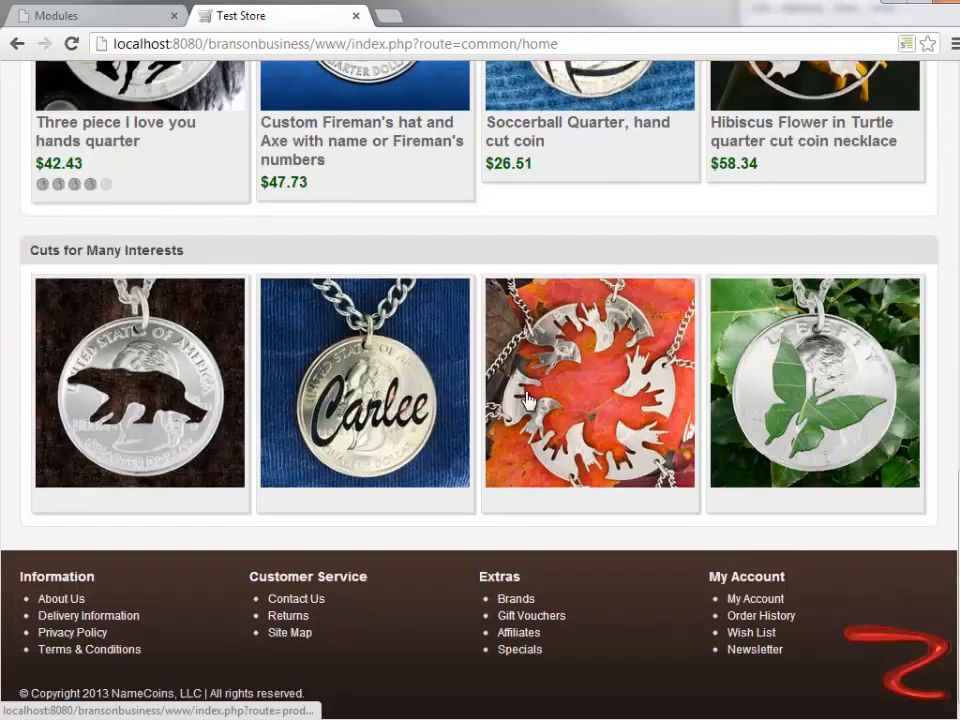
pyautogui.scroll(9, 525, 398)
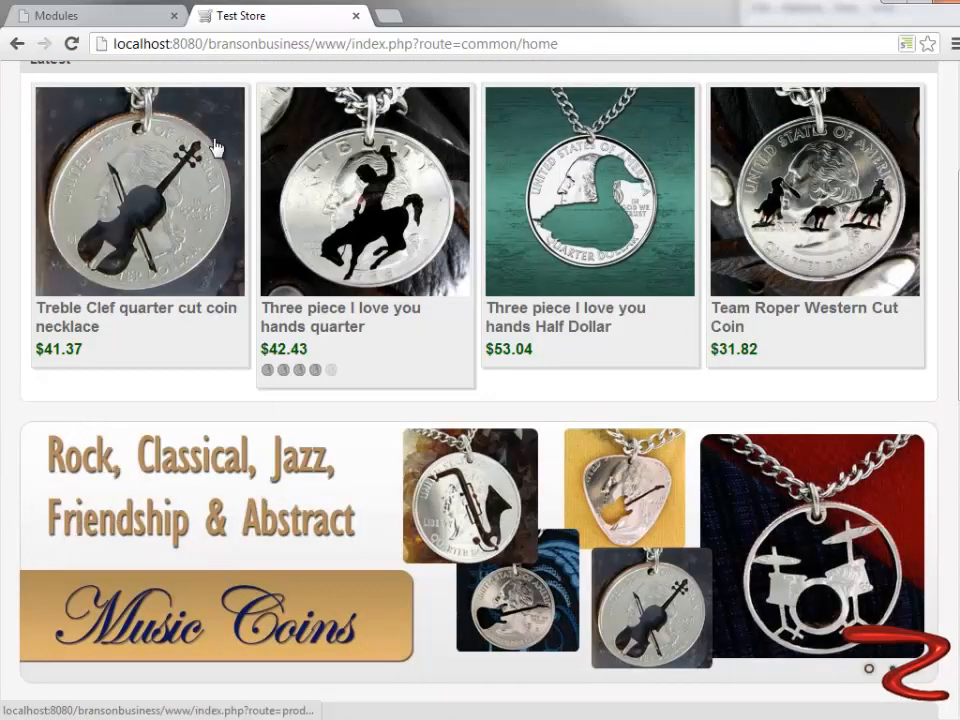
pyautogui.scroll(2, 225, 182)
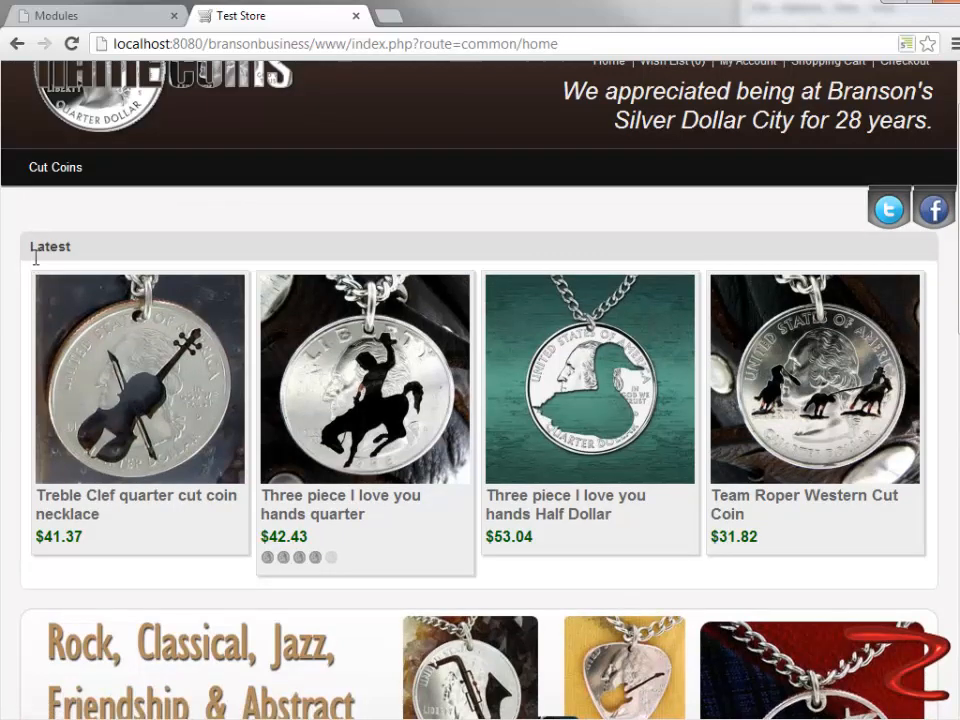
pyautogui.scroll(-4, 28, 221)
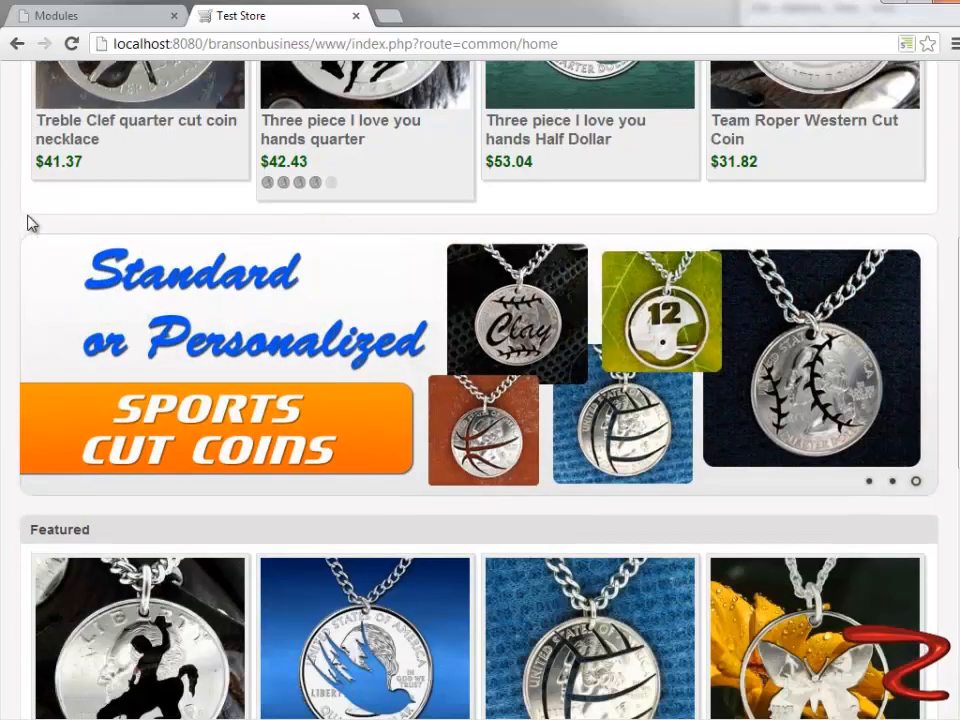
pyautogui.scroll(-2, 28, 222)
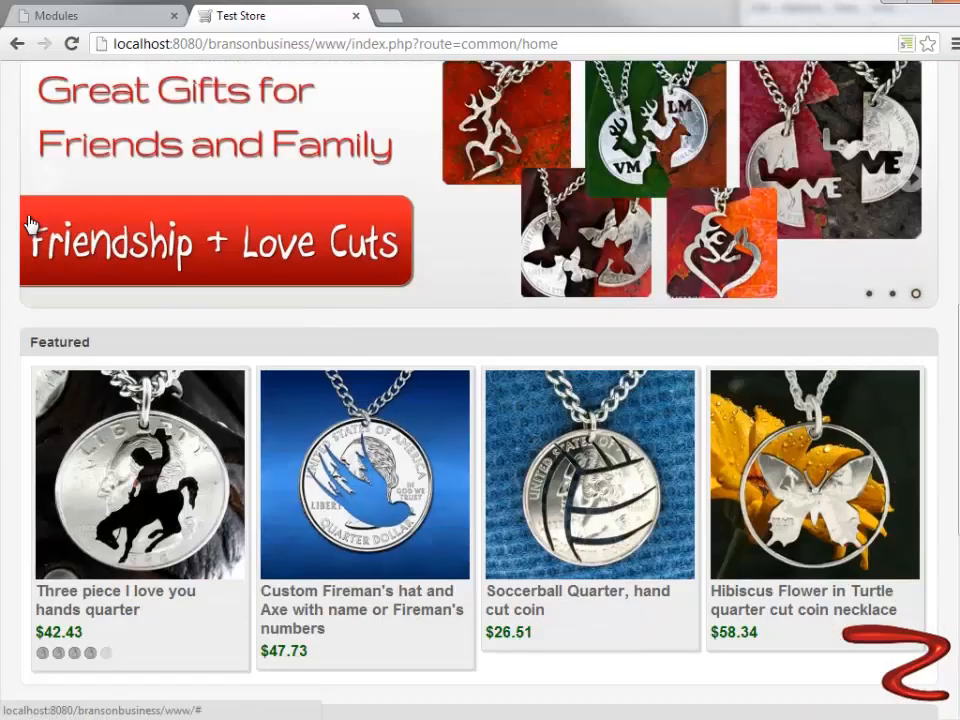
pyautogui.scroll(6, 28, 222)
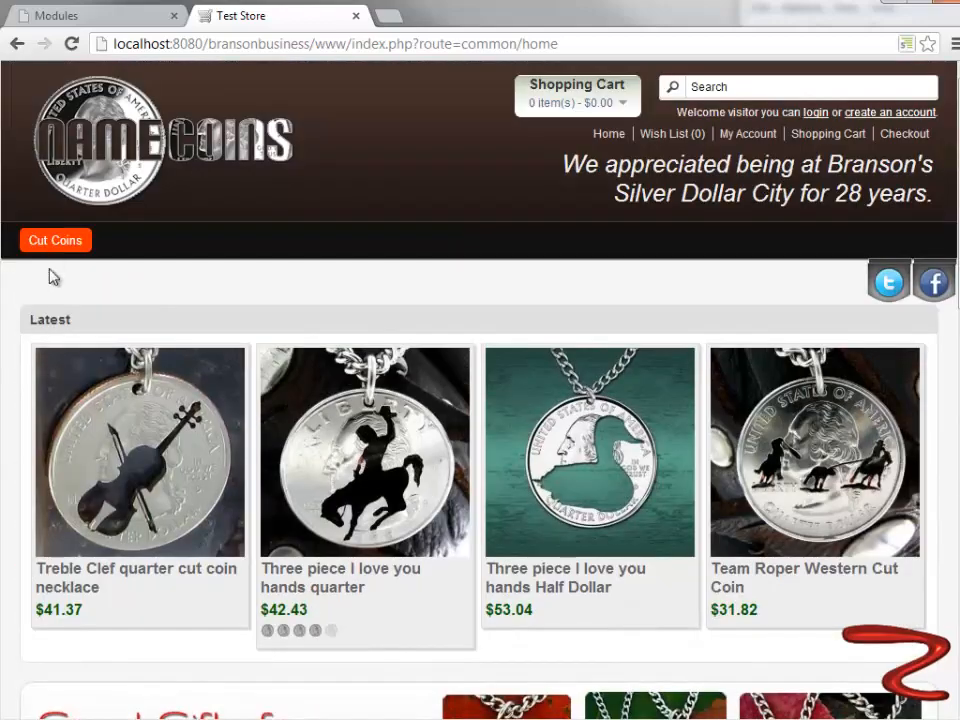
pyautogui.scroll(-5, 44, 298)
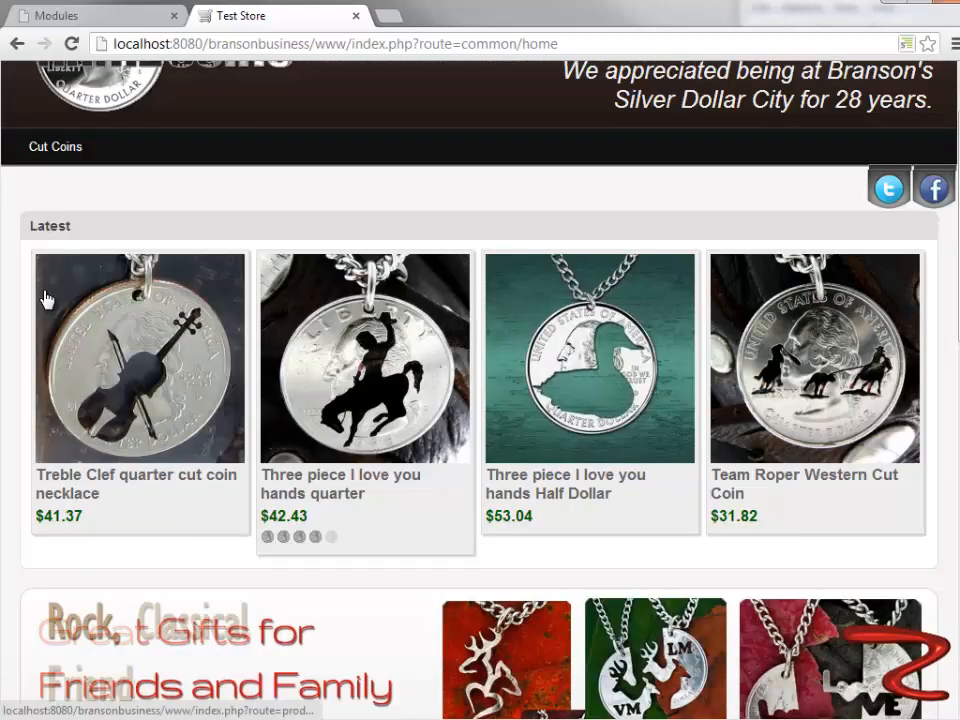
pyautogui.scroll(-3, 44, 298)
pyautogui.scroll(3, 47, 321)
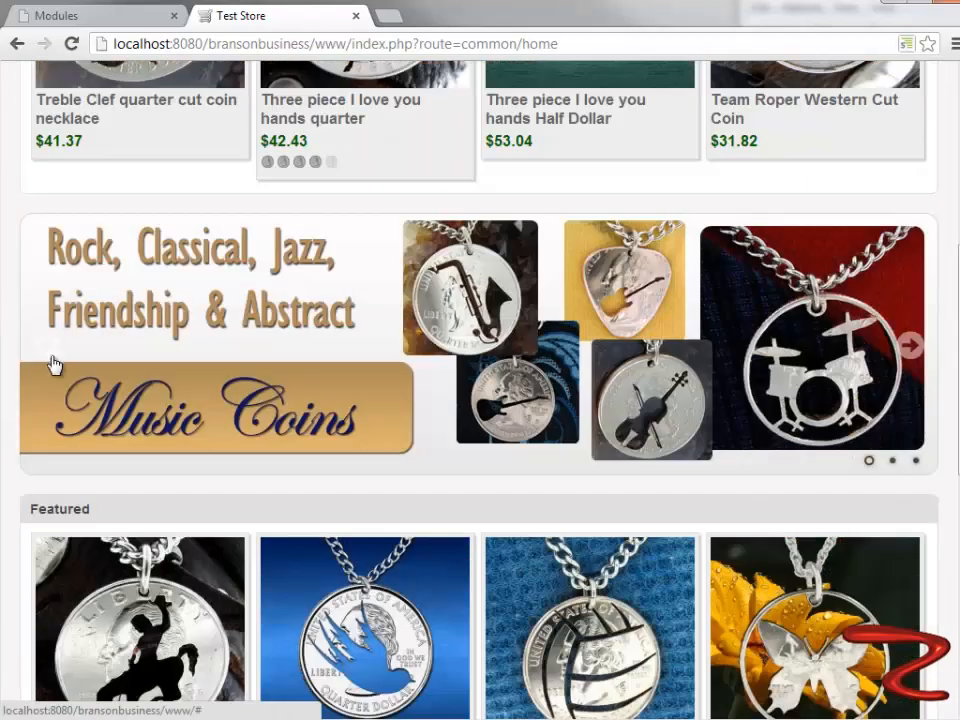
pyautogui.scroll(4, 50, 528)
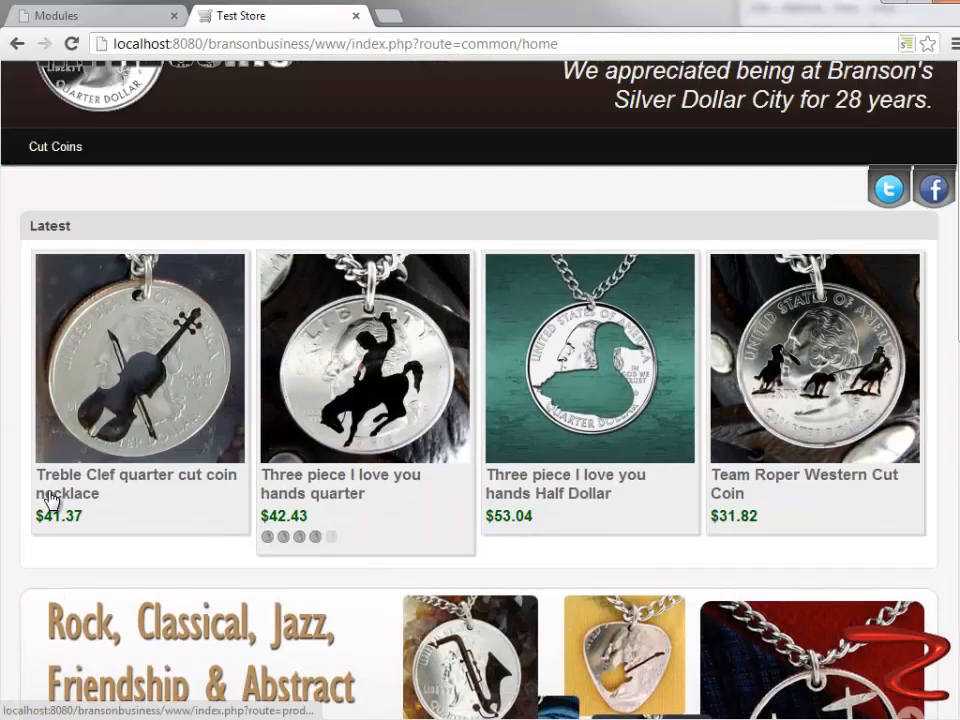
# - Switch to the store administration and open the Latest module from the Modules list to view its layout, position and sort order
pyautogui.click(84, 18)
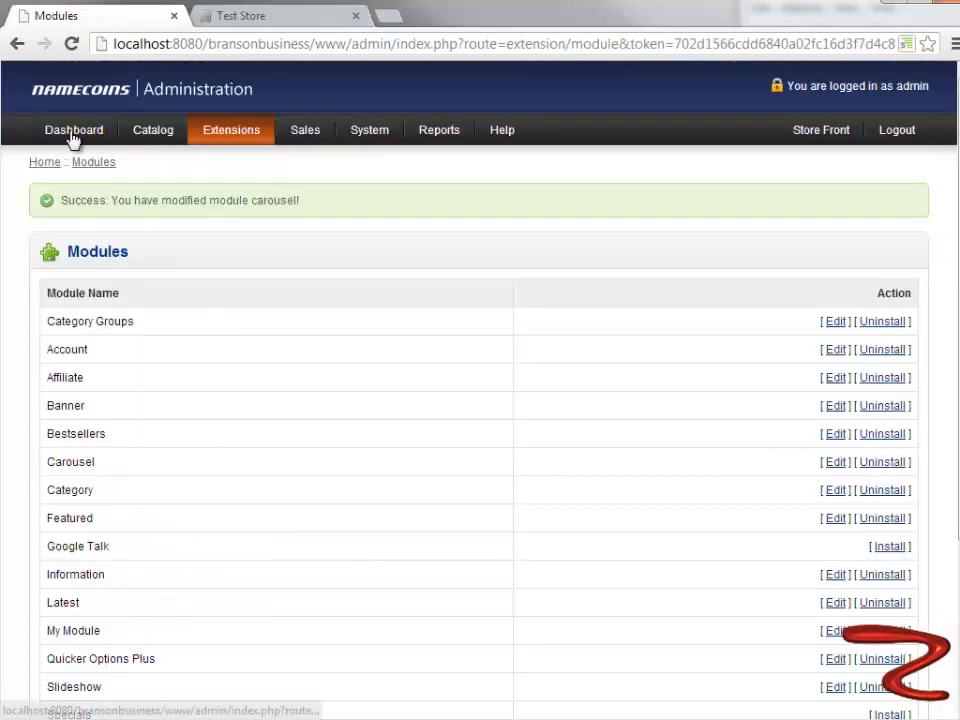
pyautogui.click(73, 132)
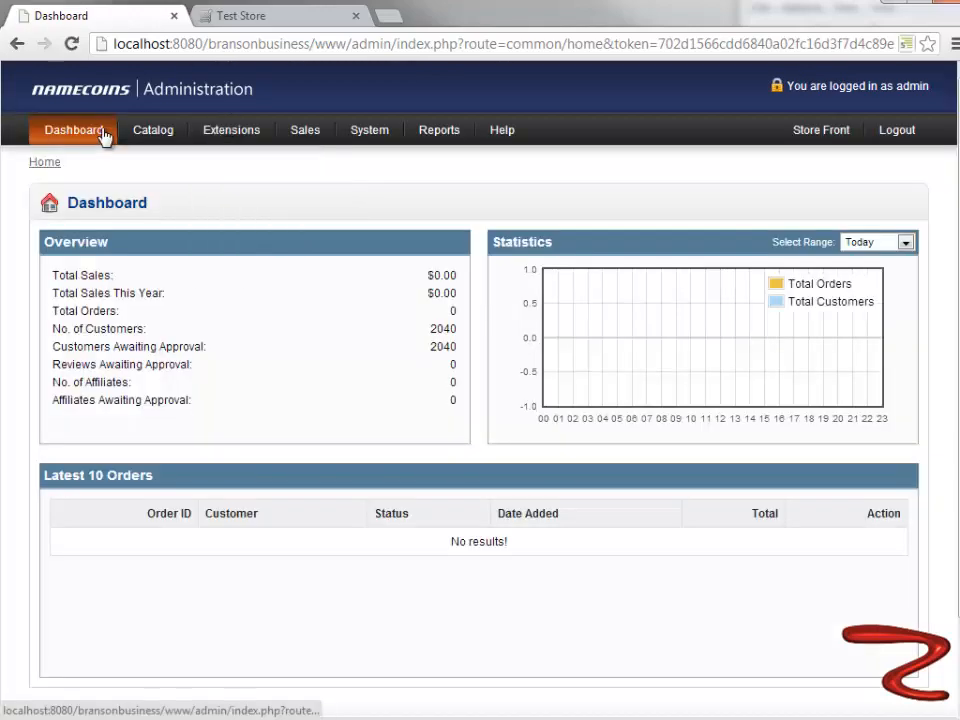
pyautogui.moveTo(236, 138)
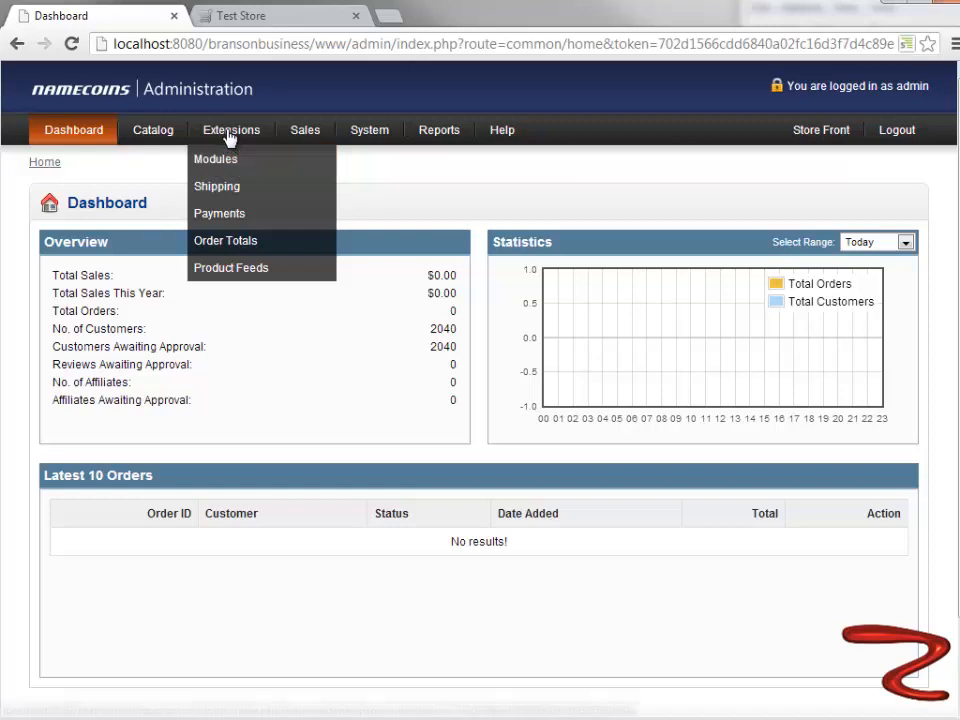
pyautogui.click(213, 163)
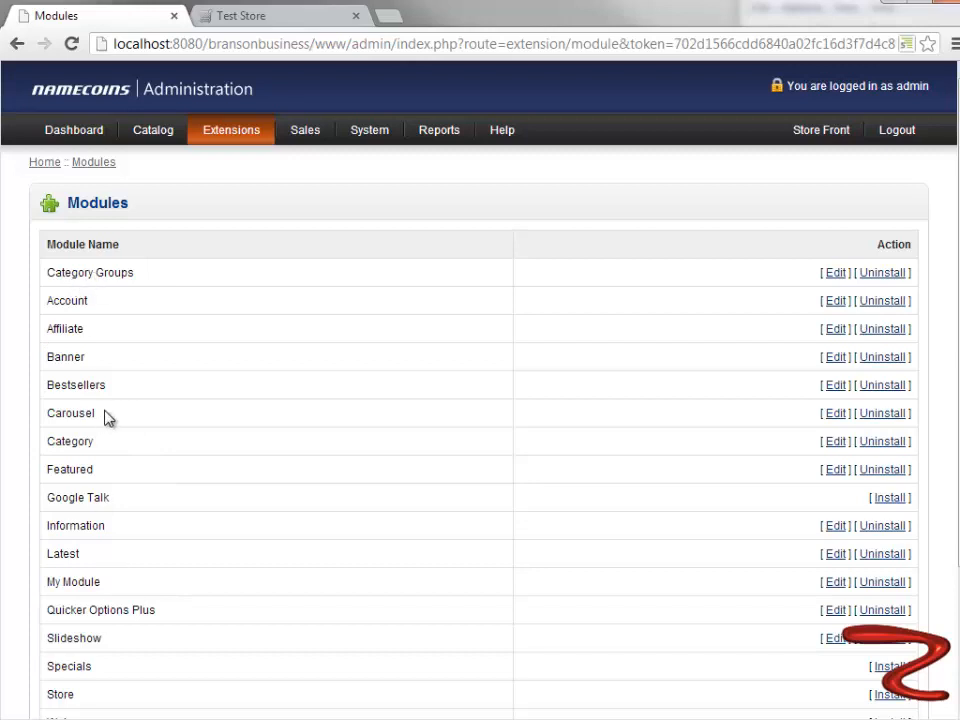
pyautogui.scroll(-2, 108, 418)
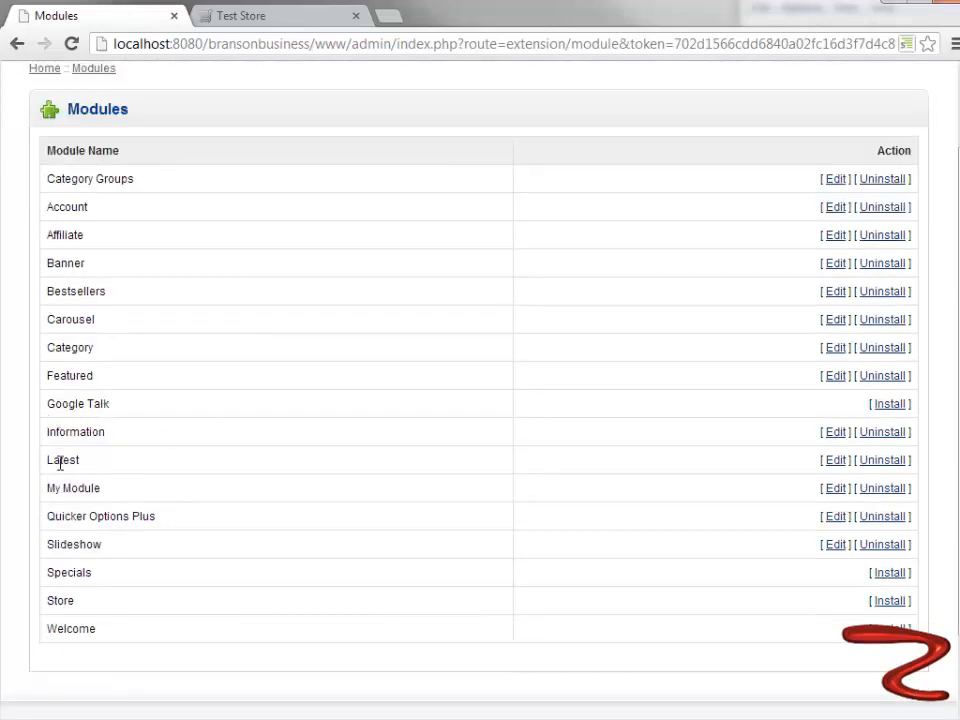
pyautogui.click(835, 462)
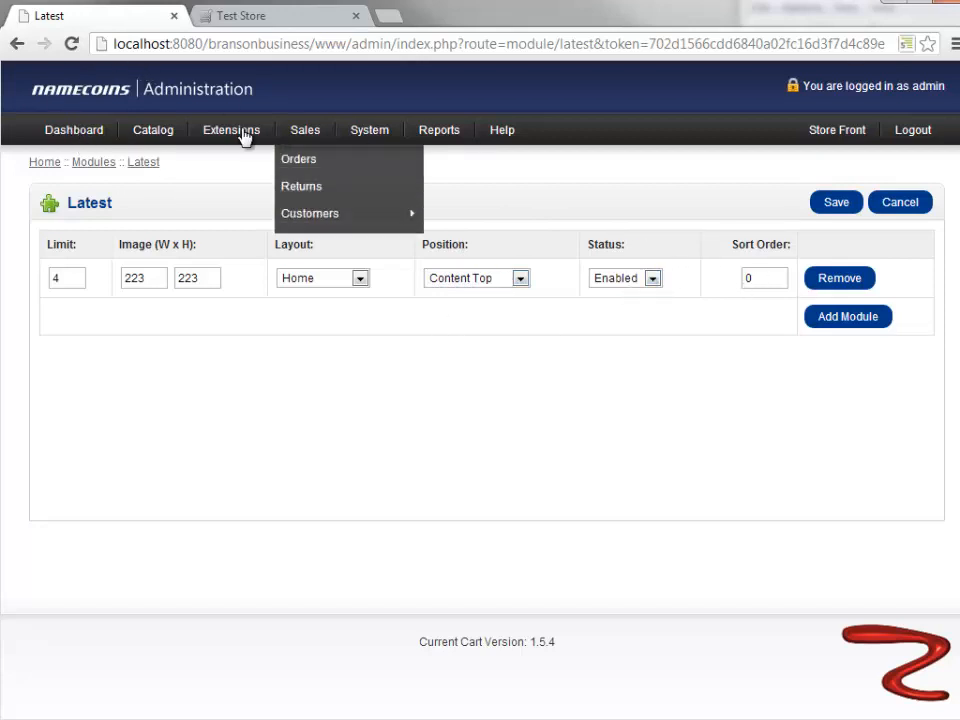
# - Return to the Modules list and open the Slideshow module for editing
pyautogui.moveTo(233, 140)
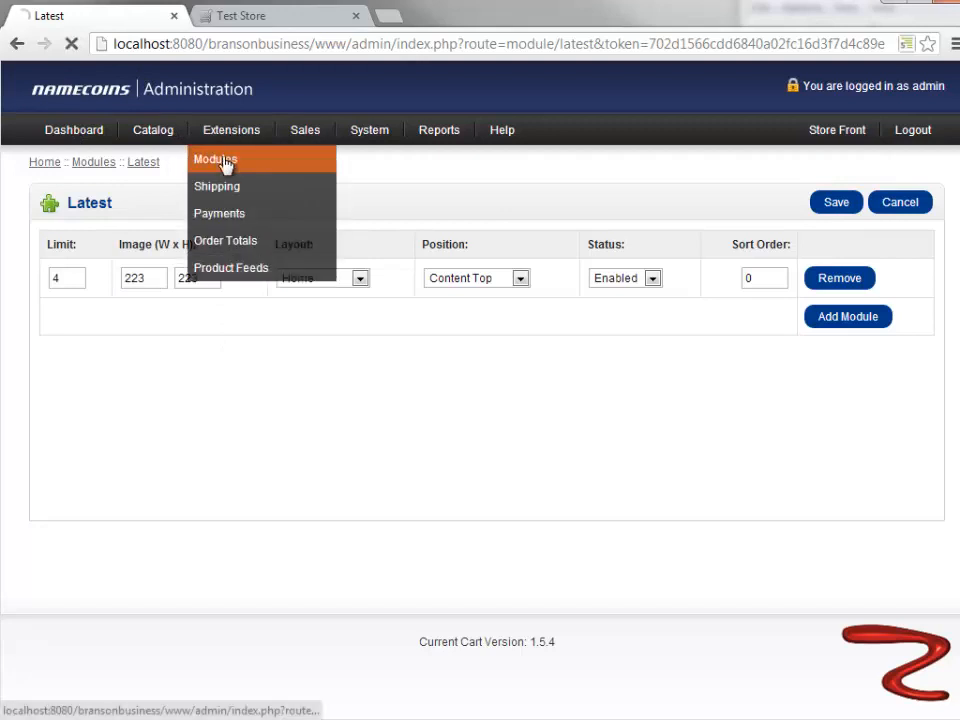
pyautogui.click(225, 162)
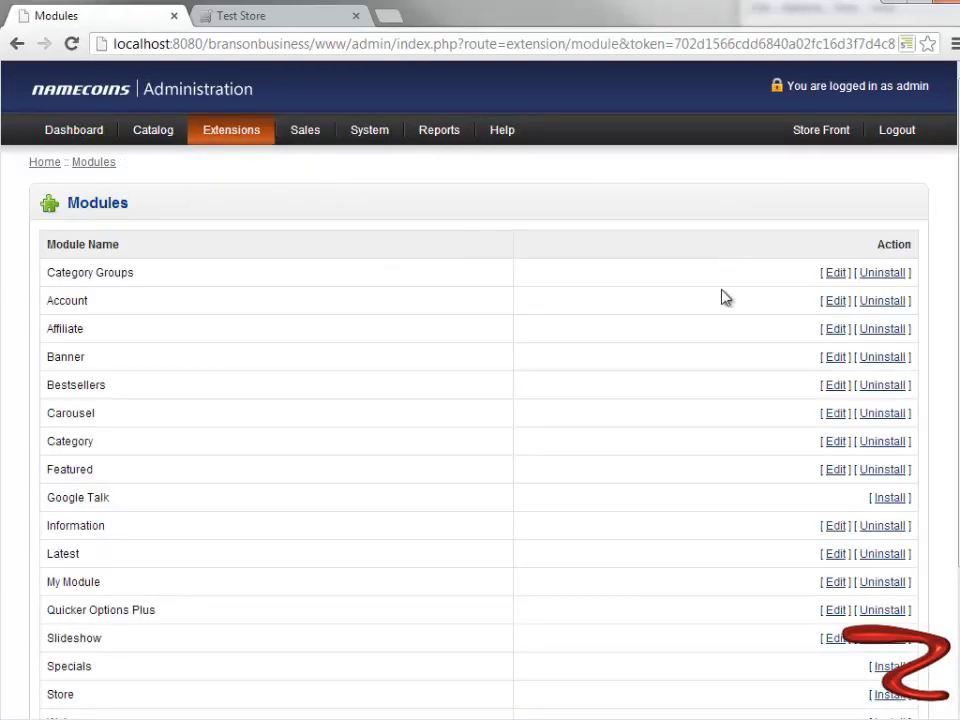
pyautogui.scroll(-3, 60, 375)
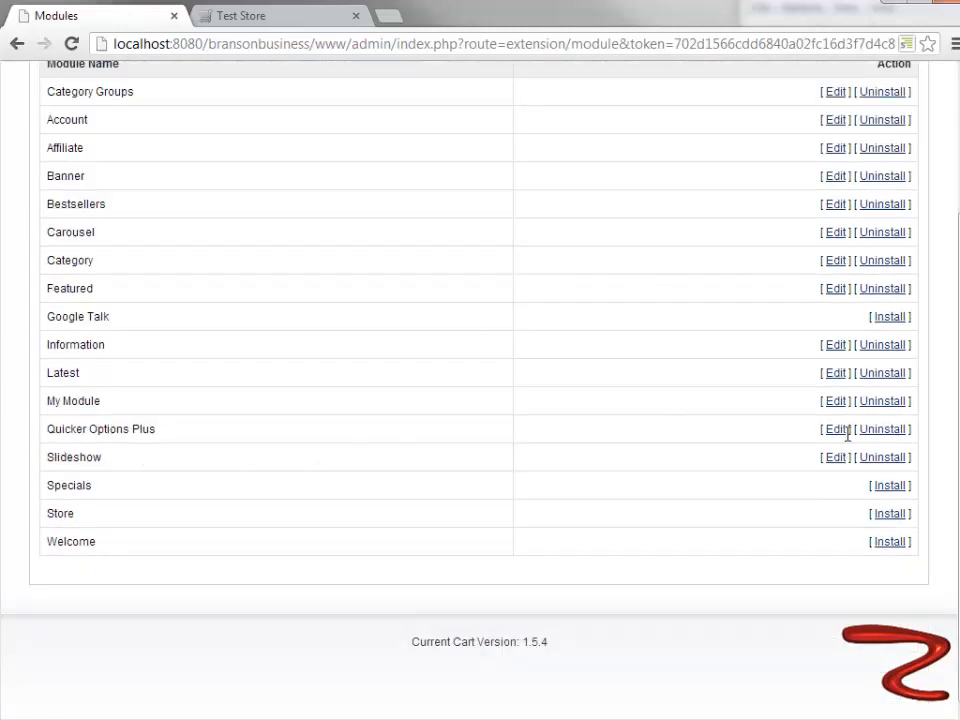
pyautogui.click(836, 460)
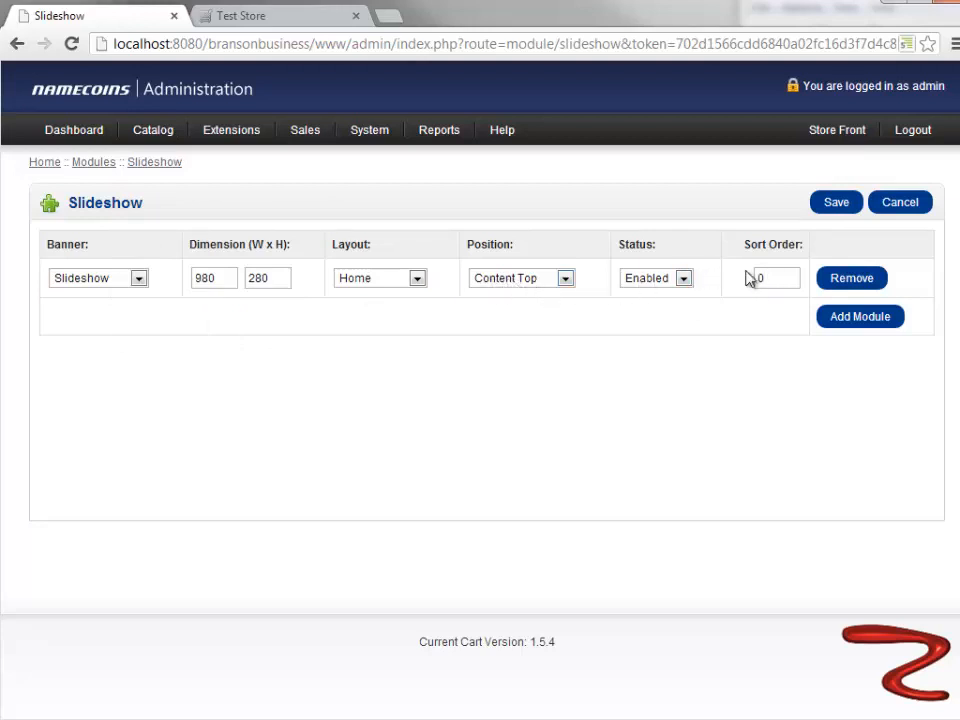
# - Switch to the storefront home page and compare the placement of the Latest section with the slideshow
pyautogui.click(274, 21)
pyautogui.scroll(-1, 296, 397)
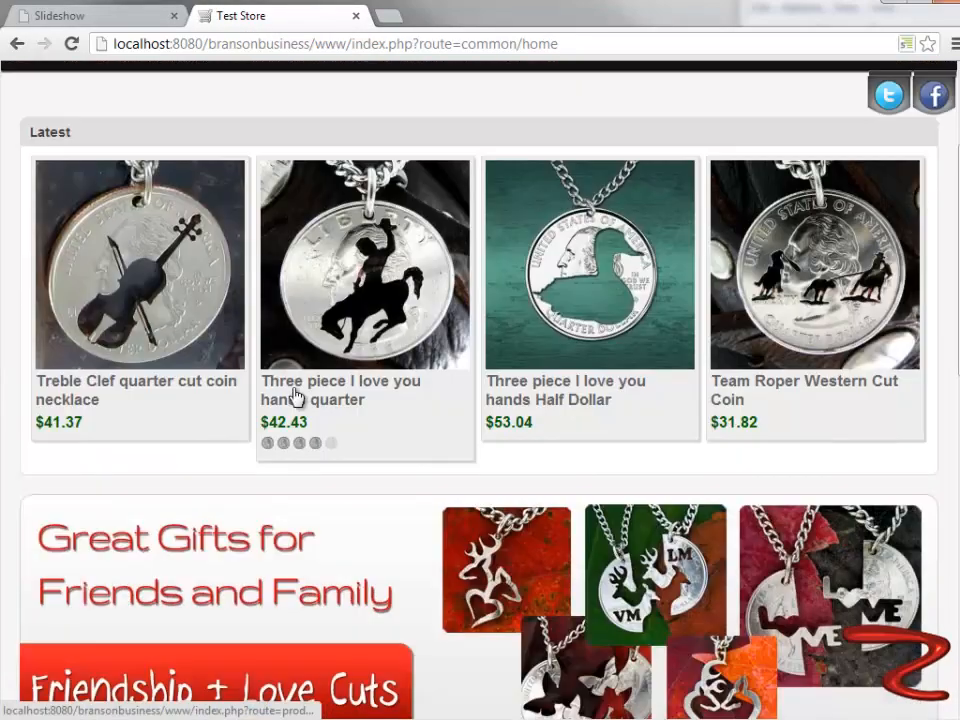
pyautogui.scroll(-1, 86, 107)
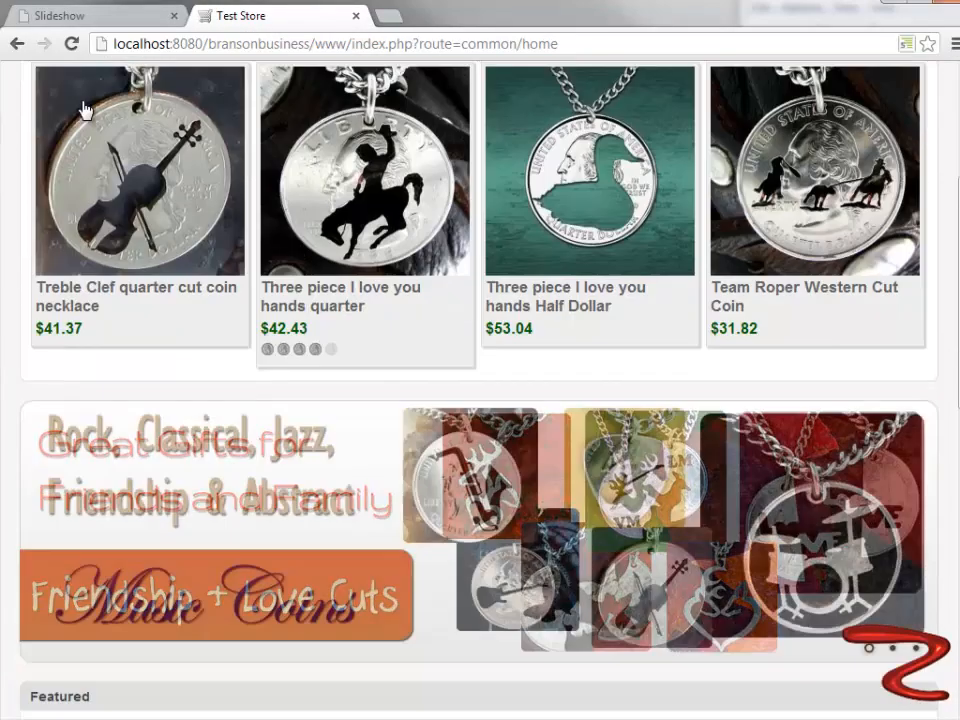
pyautogui.scroll(2, 86, 107)
pyautogui.scroll(-1, 82, 112)
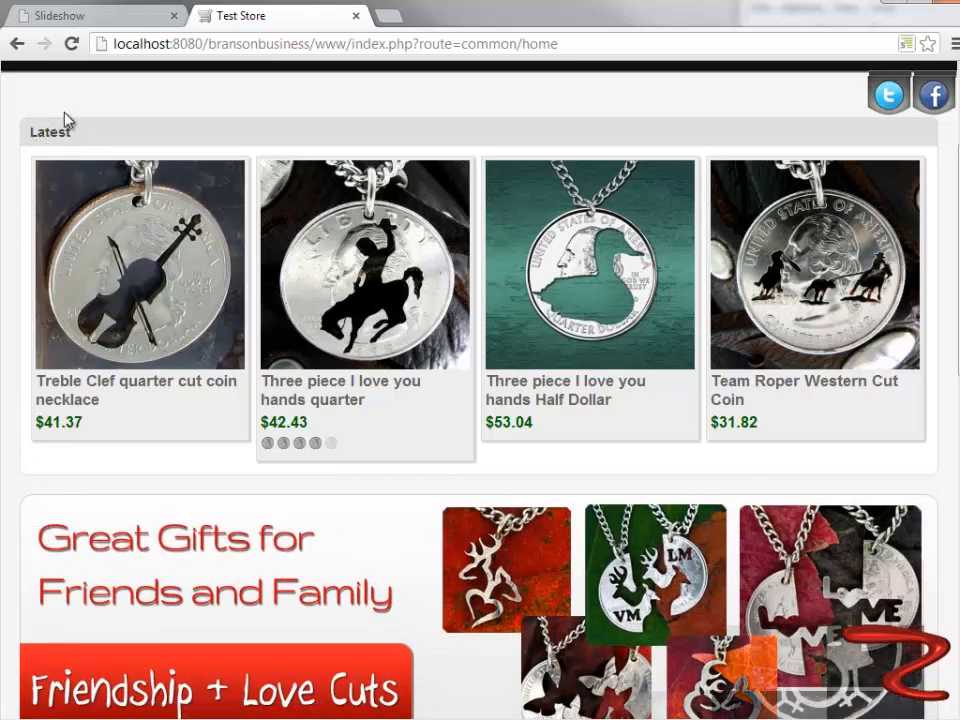
# - Return to the store administration and open the Featured module from the Modules list to review its position and sort order
pyautogui.click(118, 20)
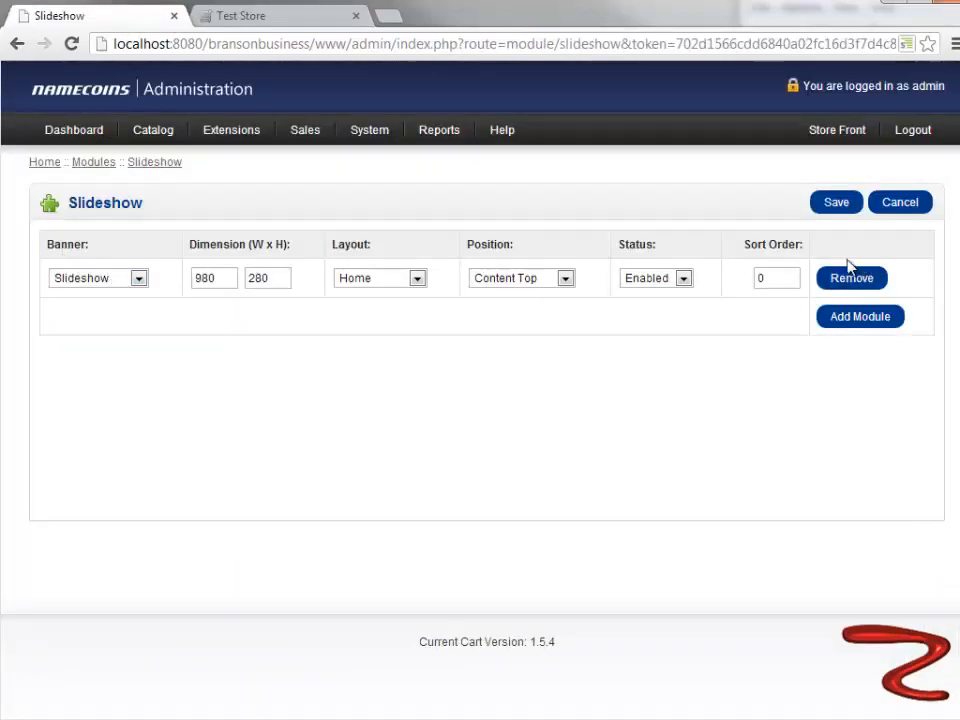
pyautogui.moveTo(130, 147)
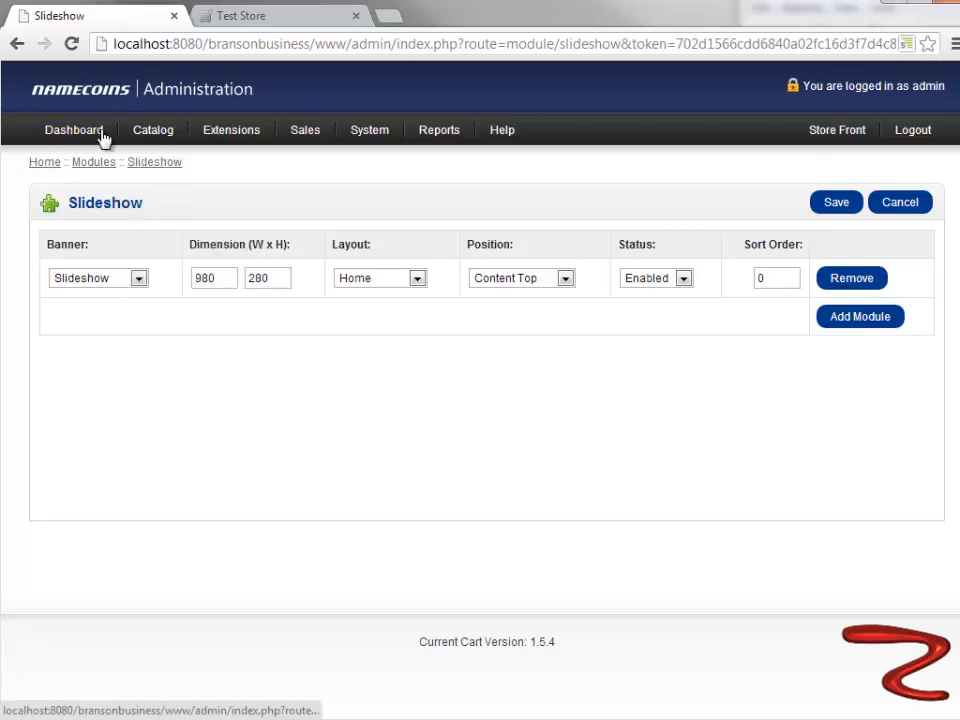
pyautogui.moveTo(378, 147)
pyautogui.moveTo(435, 139)
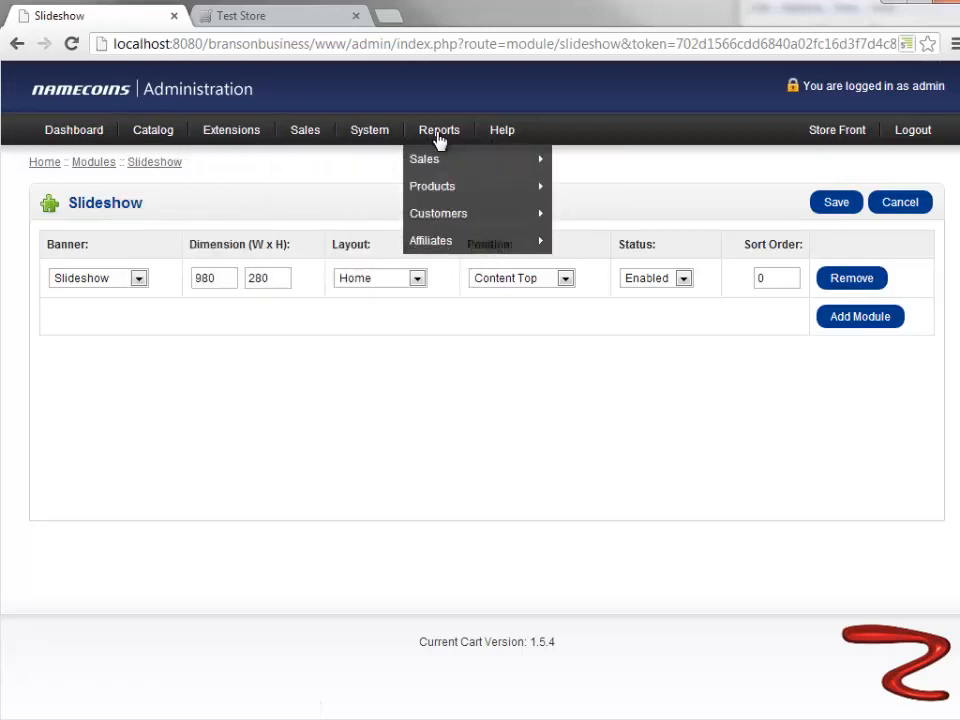
pyautogui.moveTo(420, 169)
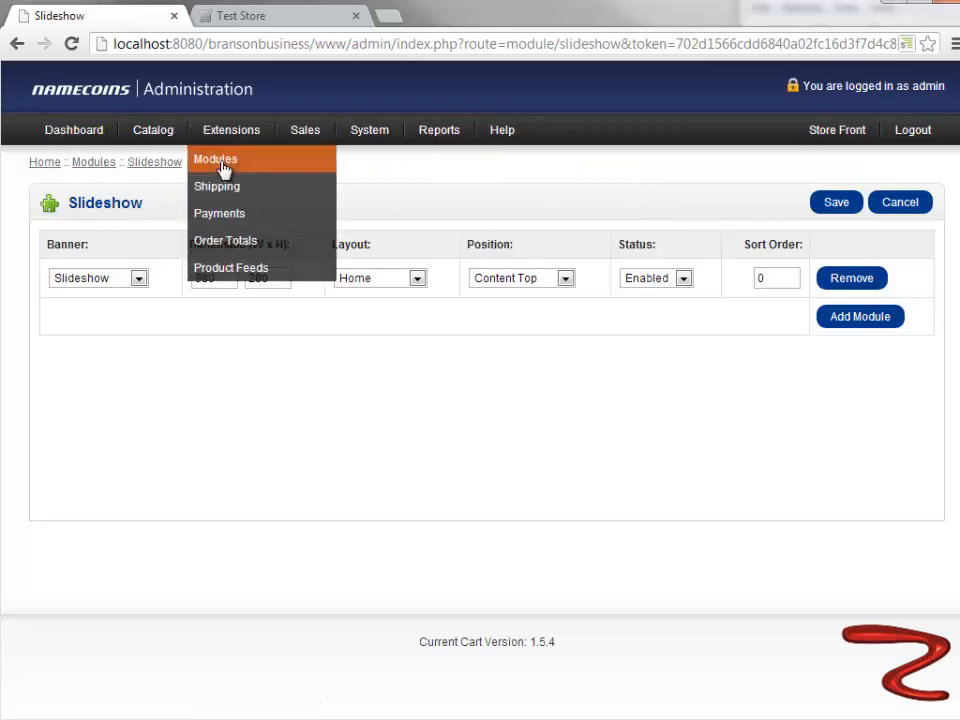
pyautogui.click(222, 163)
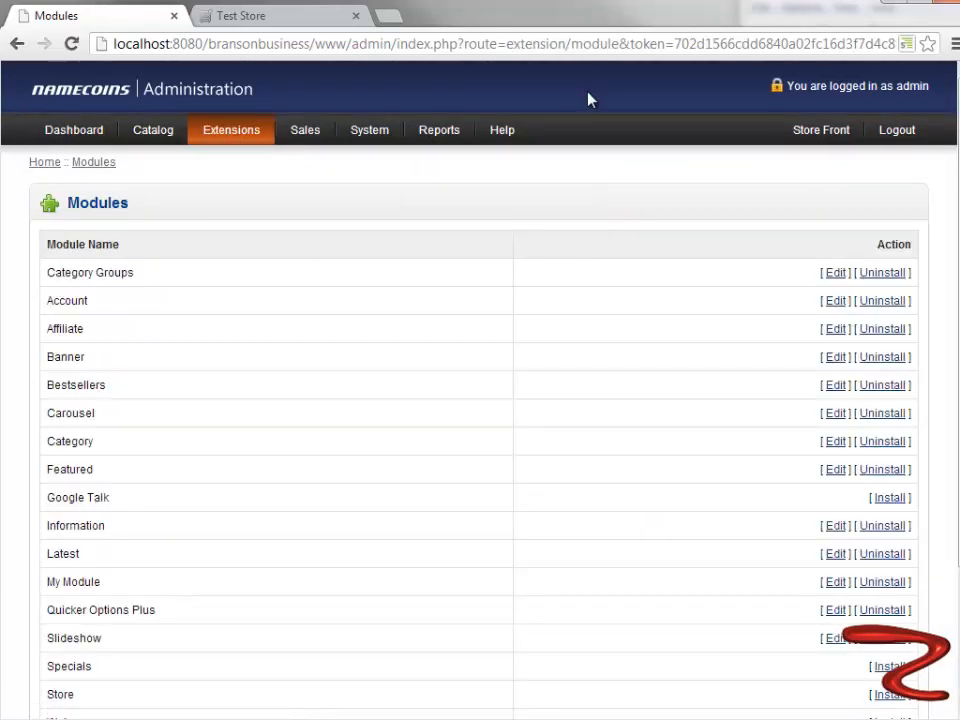
pyautogui.click(834, 472)
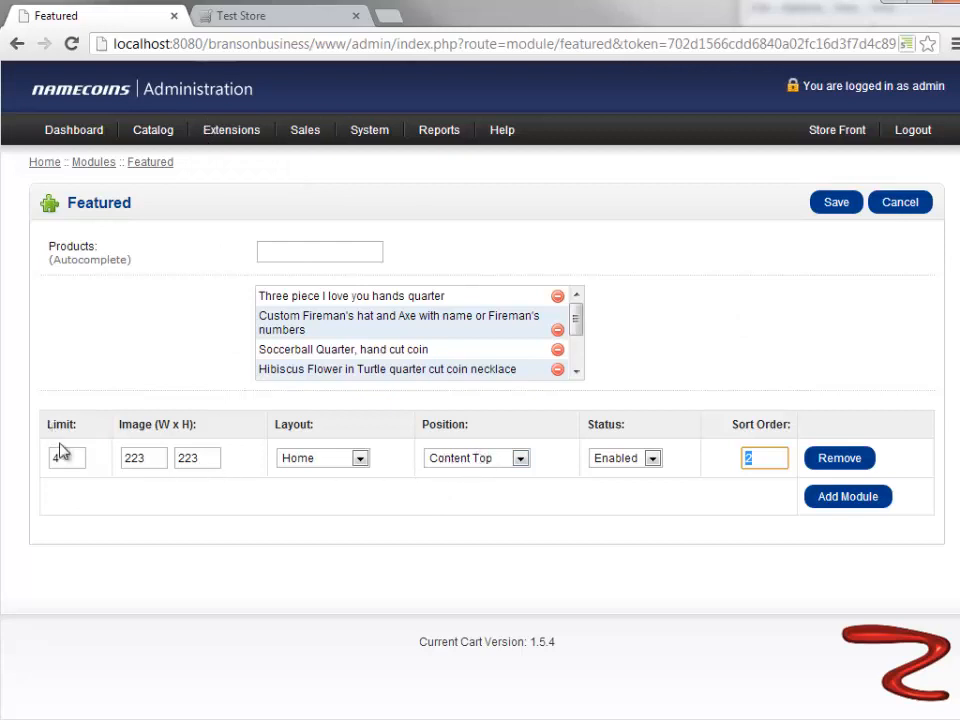
# - Switch to the storefront home page and examine the order of the Latest, slideshow, Featured and Cuts for Many Interests sections
pyautogui.click(252, 22)
pyautogui.scroll(1, 257, 429)
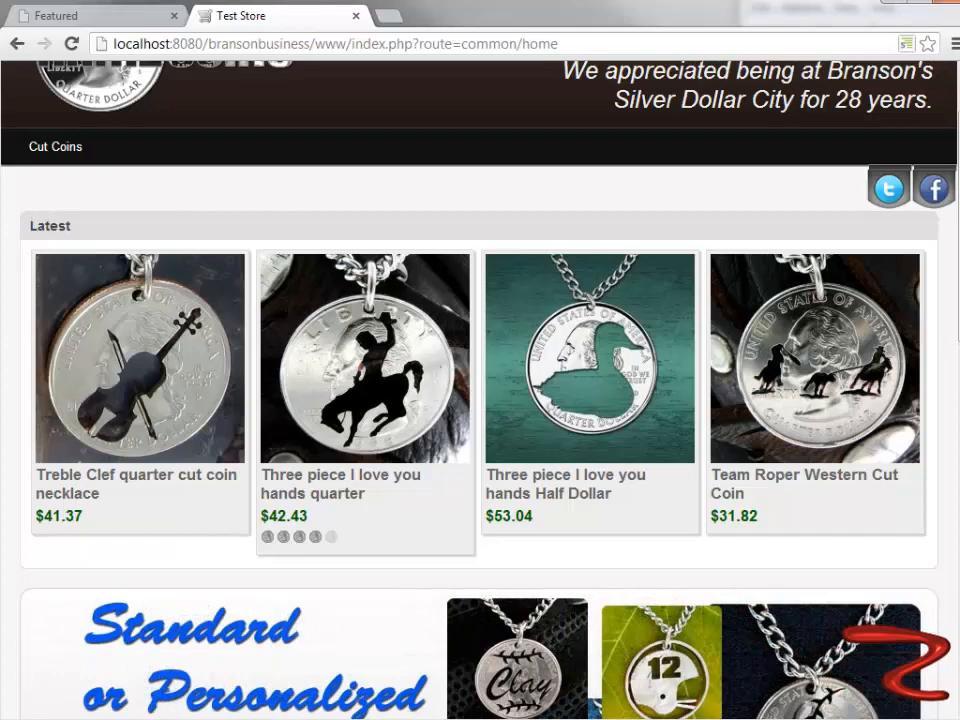
pyautogui.scroll(-3, 480, 390)
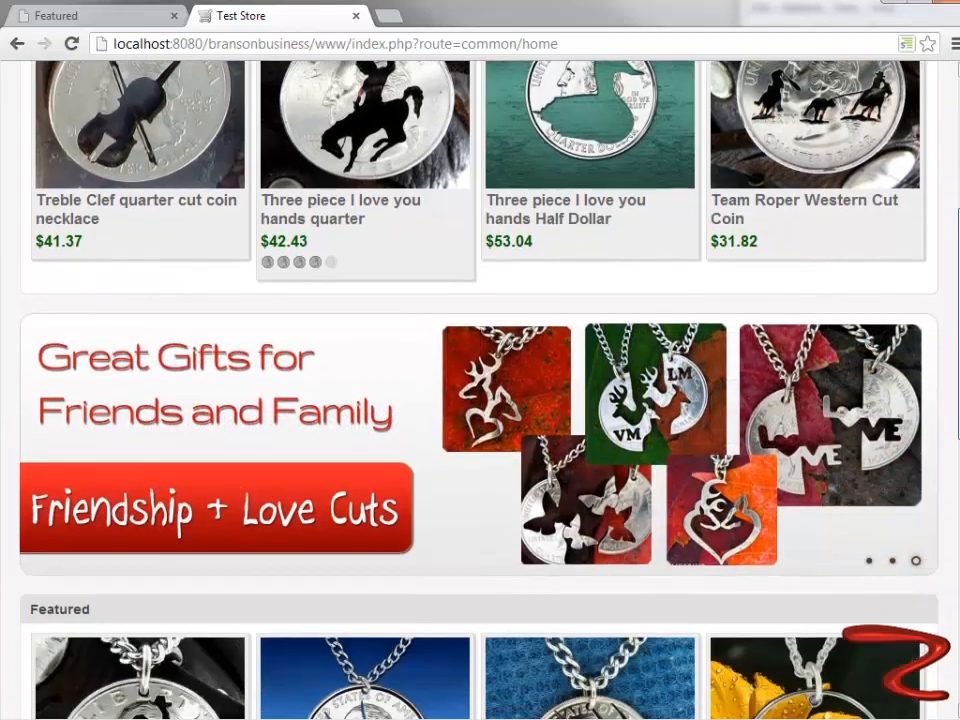
pyautogui.scroll(-8, 943, 660)
pyautogui.scroll(1, 480, 390)
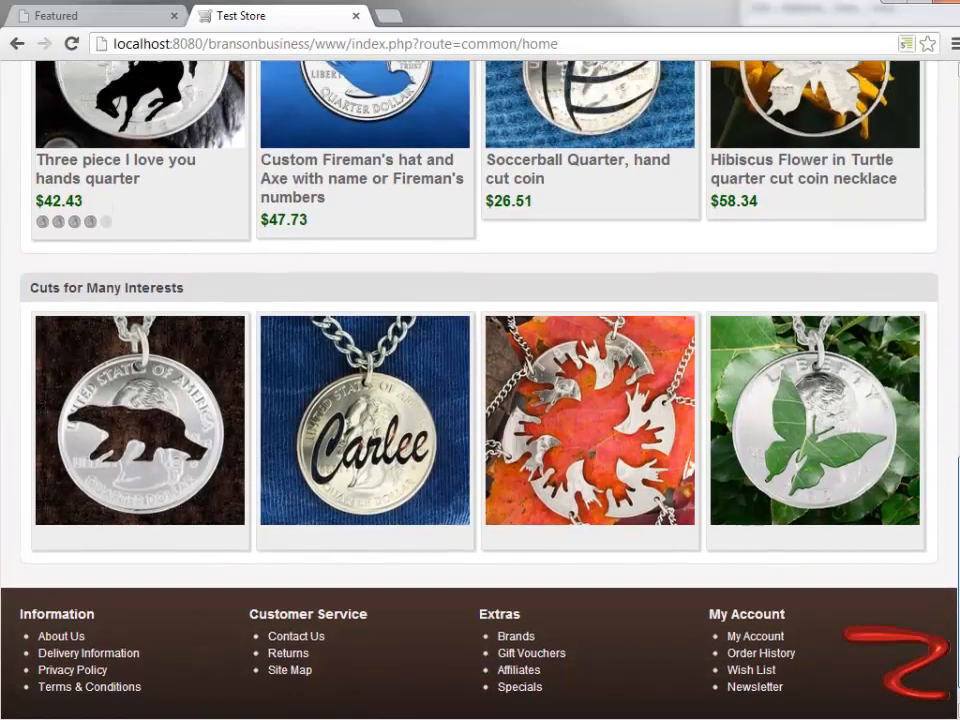
pyautogui.scroll(3, 820, 484)
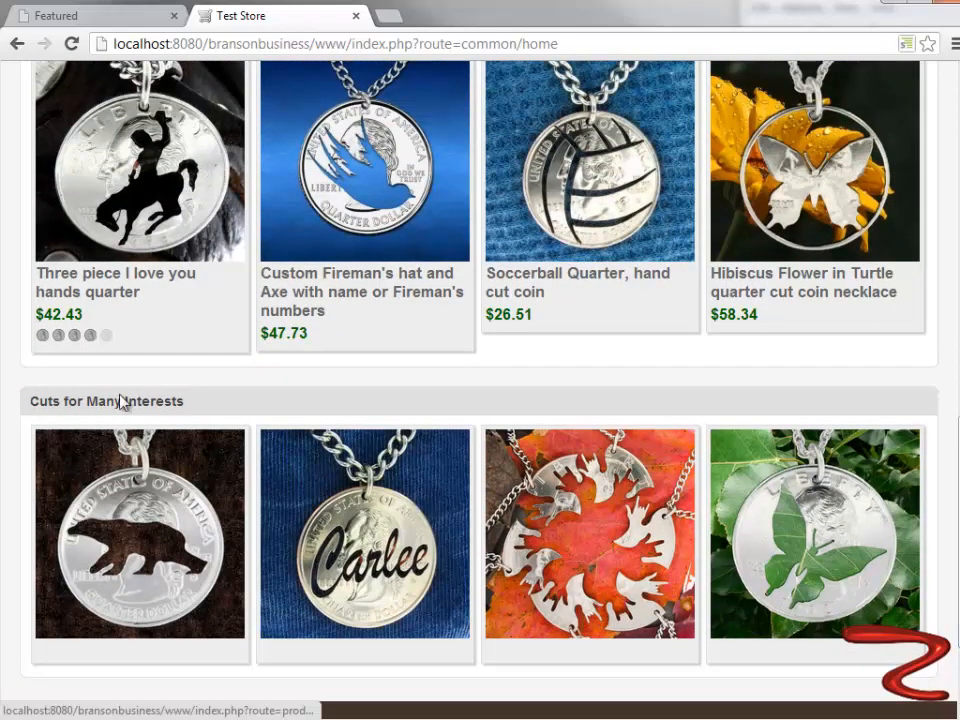
pyautogui.scroll(2, 330, 432)
pyautogui.scroll(18, 330, 432)
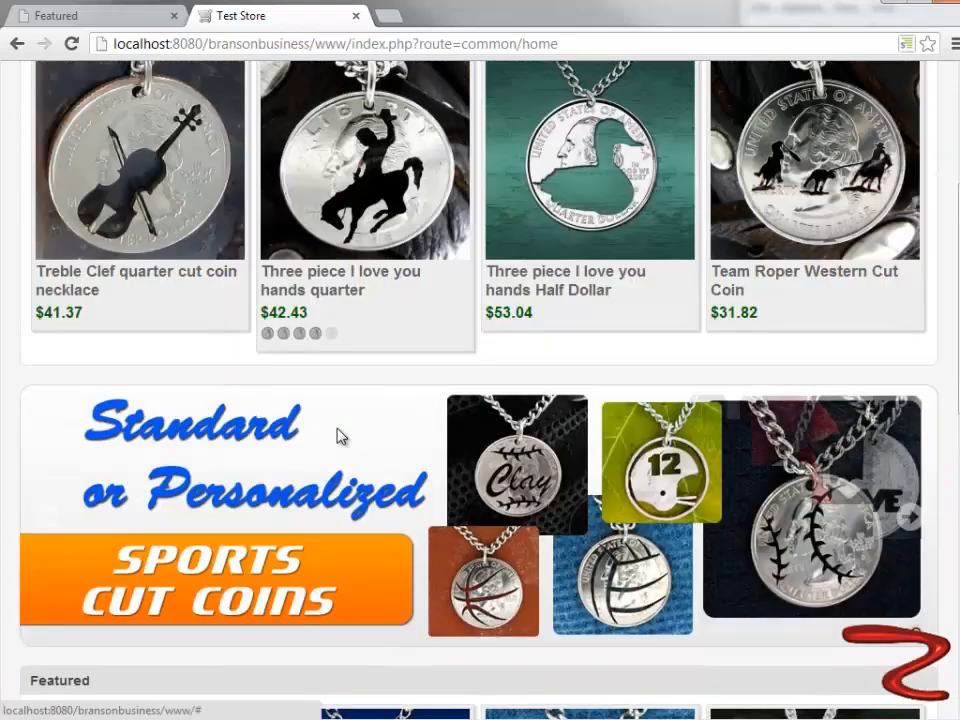
pyautogui.scroll(1, 338, 436)
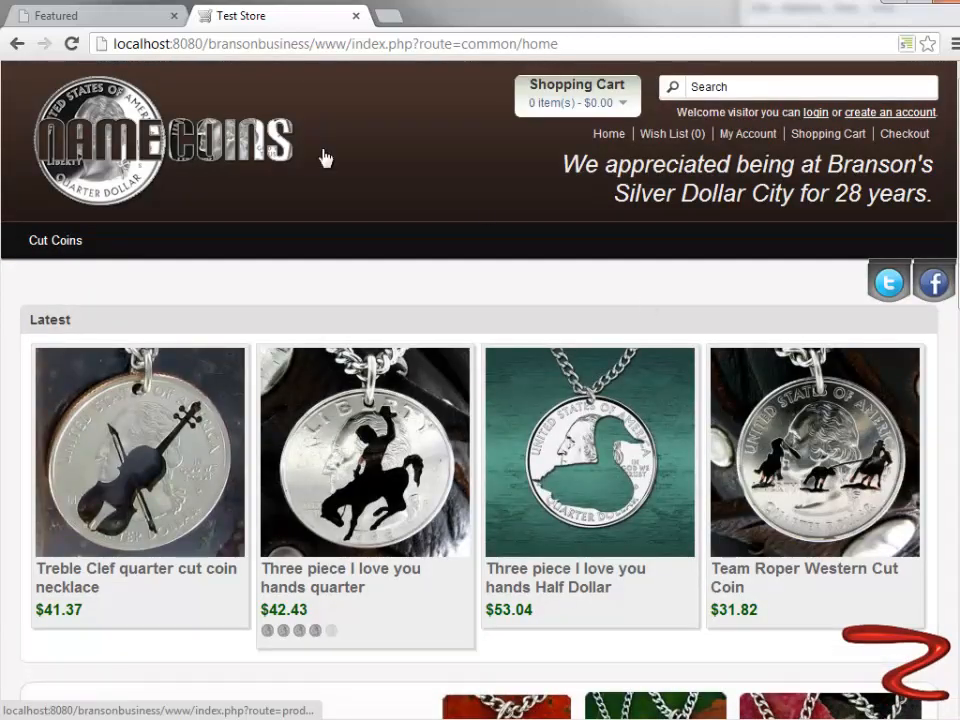
pyautogui.scroll(-2, 30, 330)
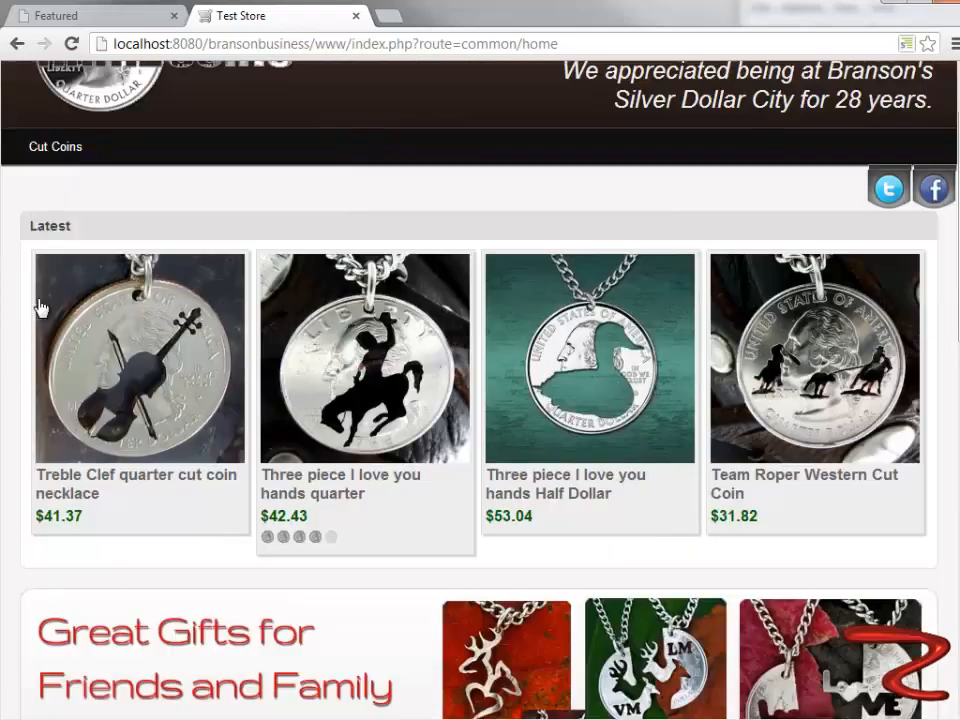
pyautogui.scroll(-10, 38, 307)
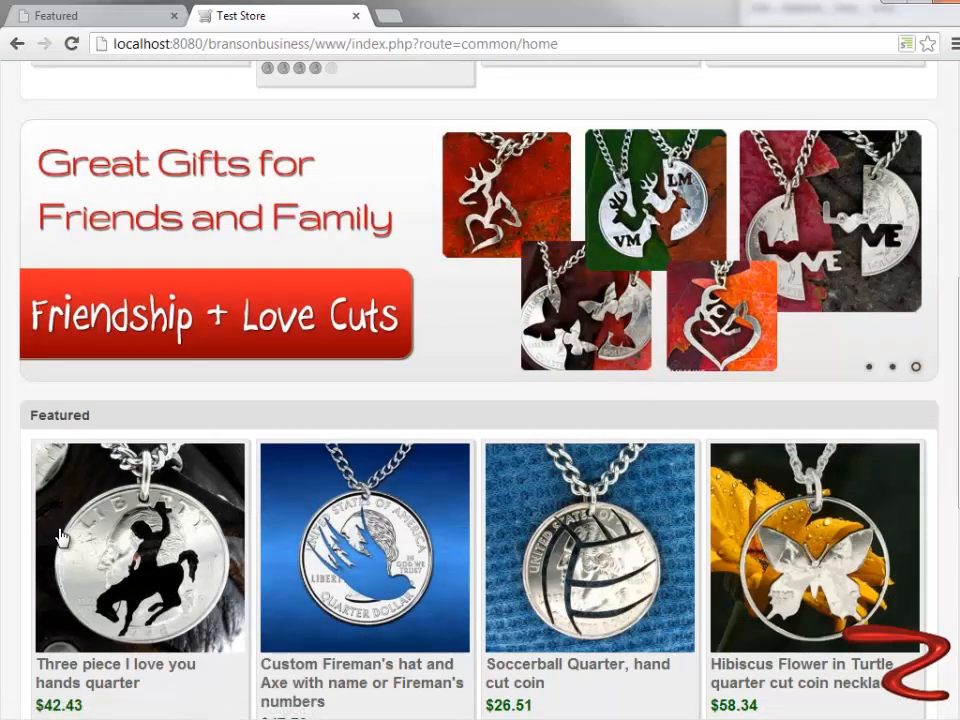
pyautogui.scroll(-4, 26, 543)
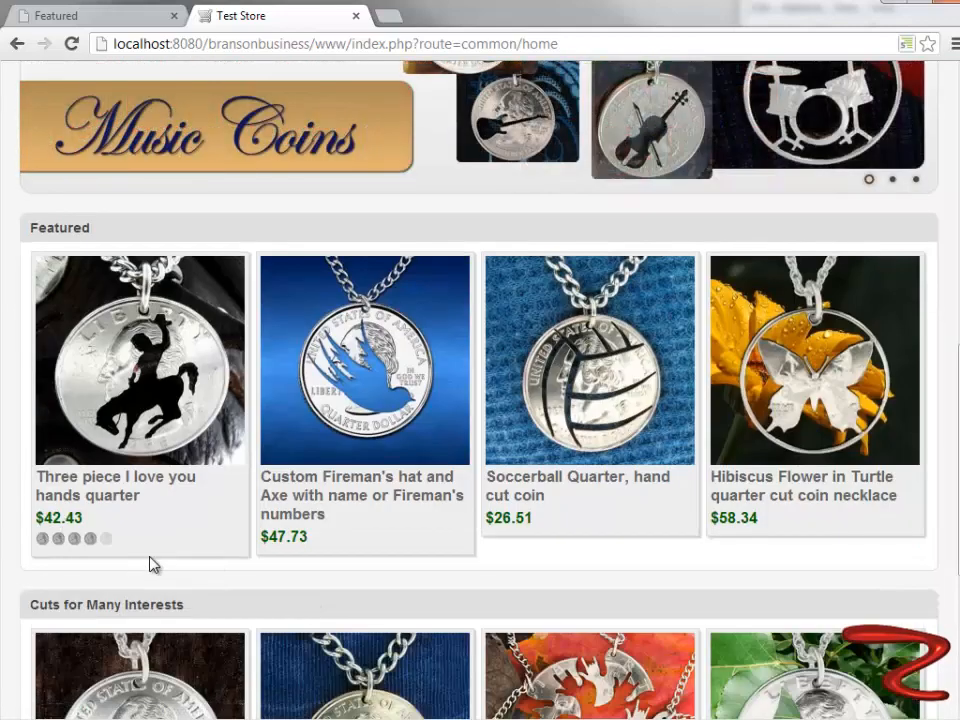
pyautogui.scroll(-4, 150, 561)
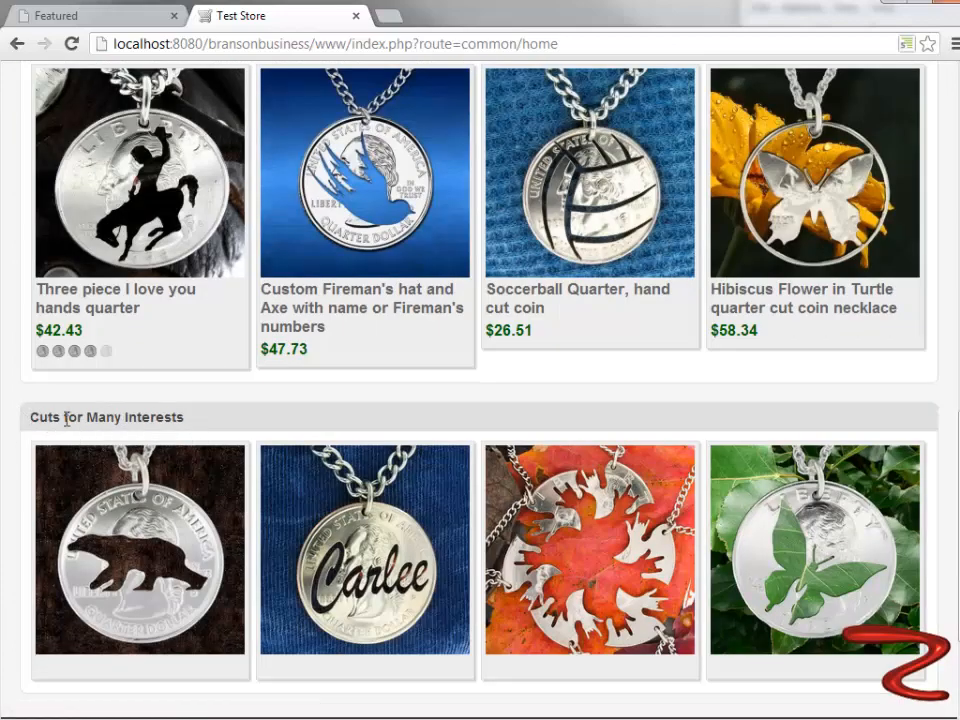
pyautogui.scroll(-2, 70, 435)
pyautogui.scroll(2, 72, 432)
pyautogui.scroll(10, 45, 418)
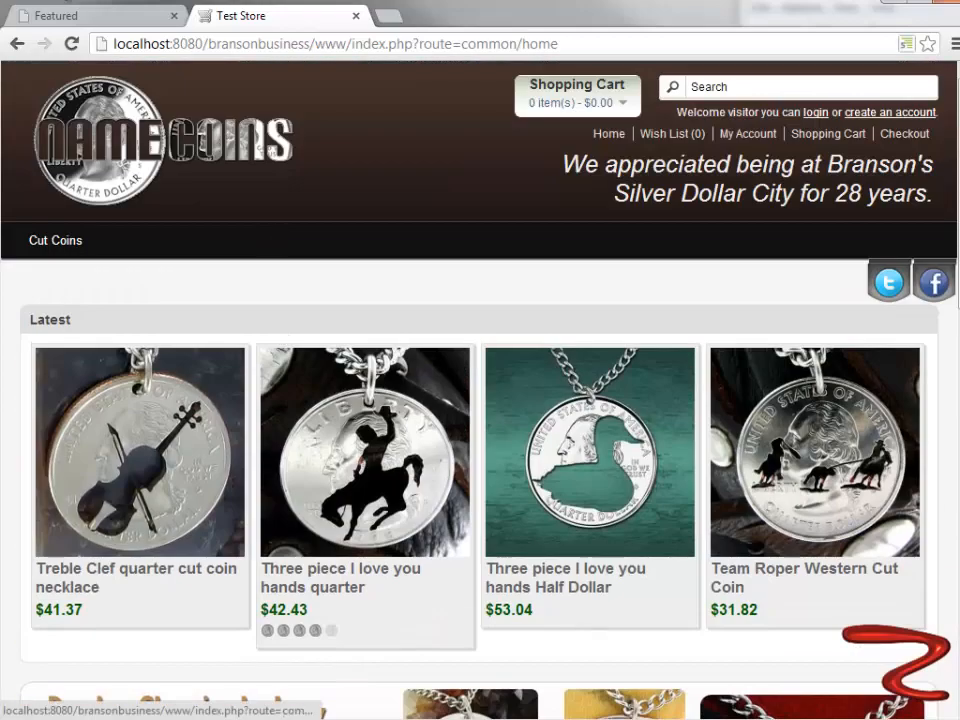
# - Switch to the store administration and open the Category Groups module from the Modules list for editing
pyautogui.click(72, 15)
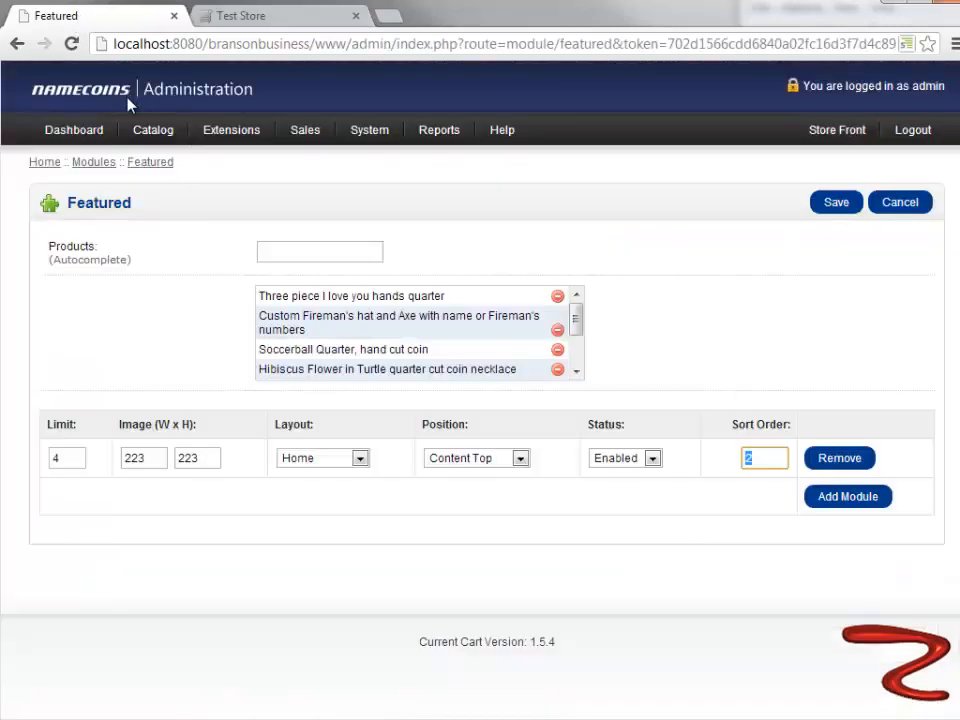
pyautogui.moveTo(236, 133)
pyautogui.click(224, 157)
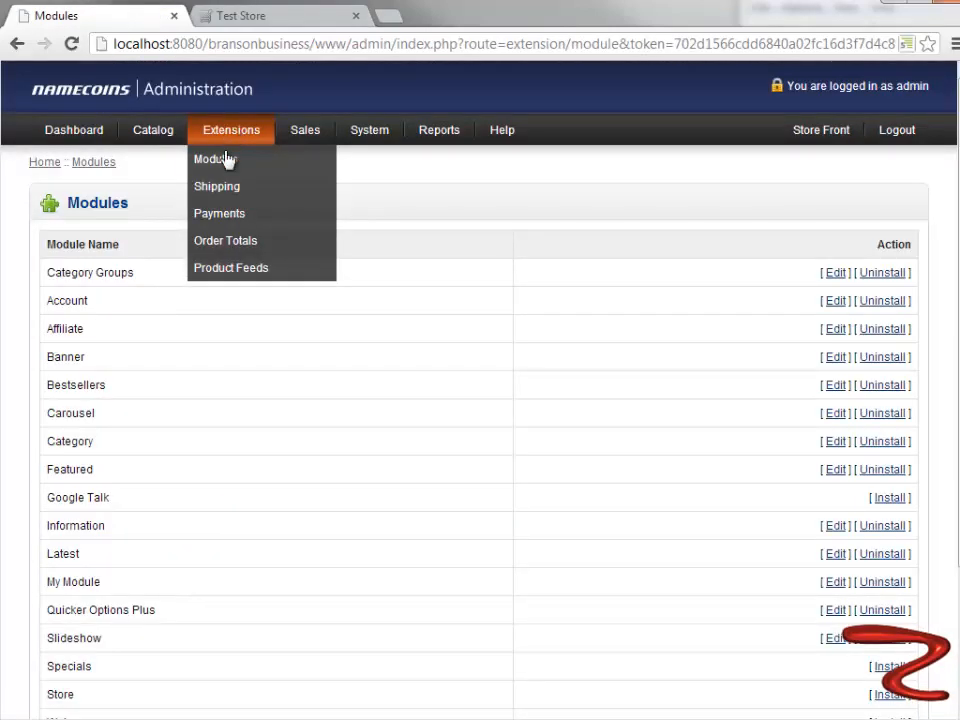
pyautogui.click(830, 279)
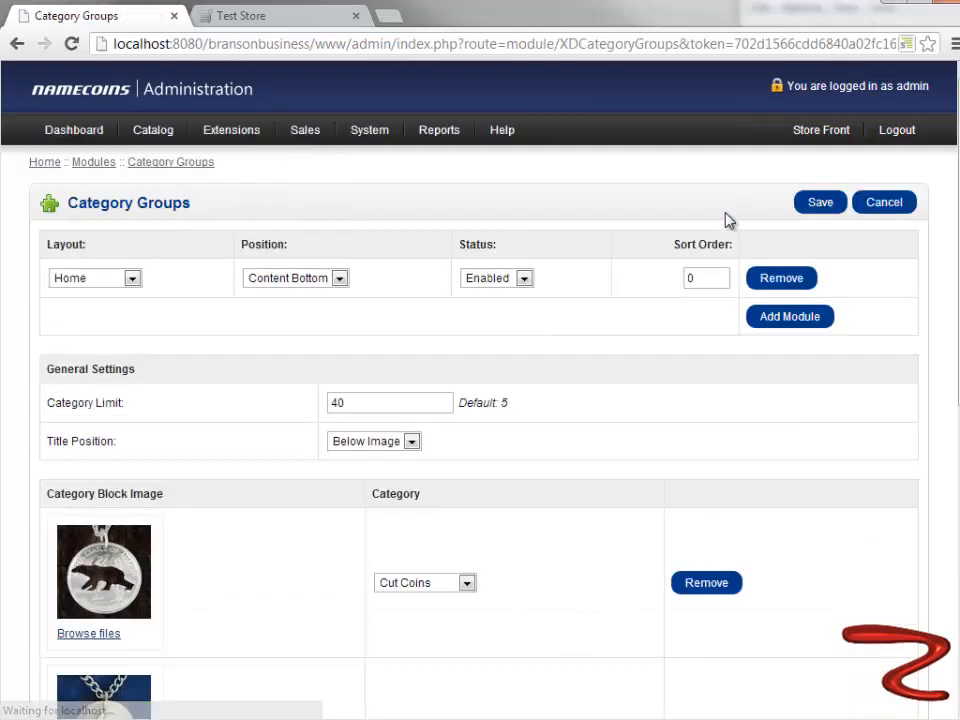
# - Set the Category Groups module's position to Content Top and save the module
pyautogui.click(697, 280)
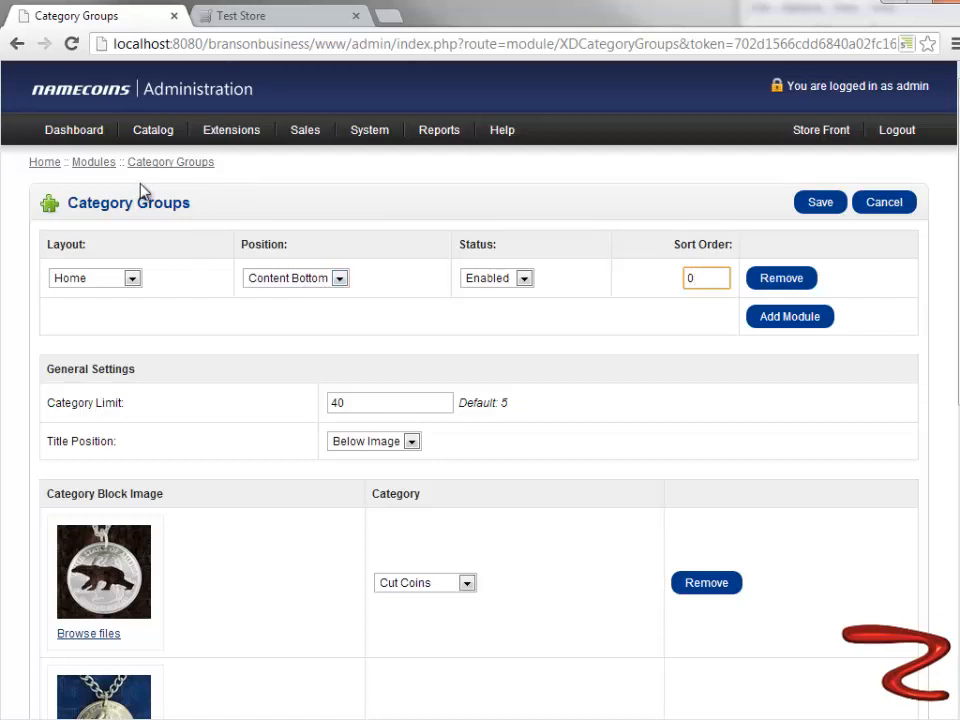
pyautogui.click(340, 279)
pyautogui.click(288, 295)
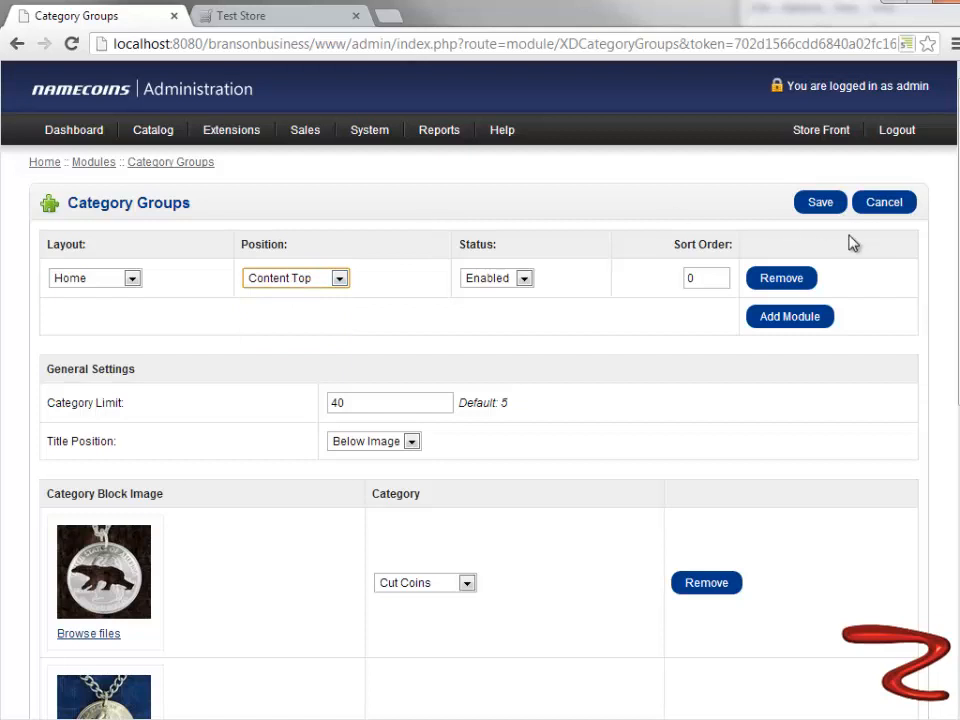
pyautogui.click(822, 204)
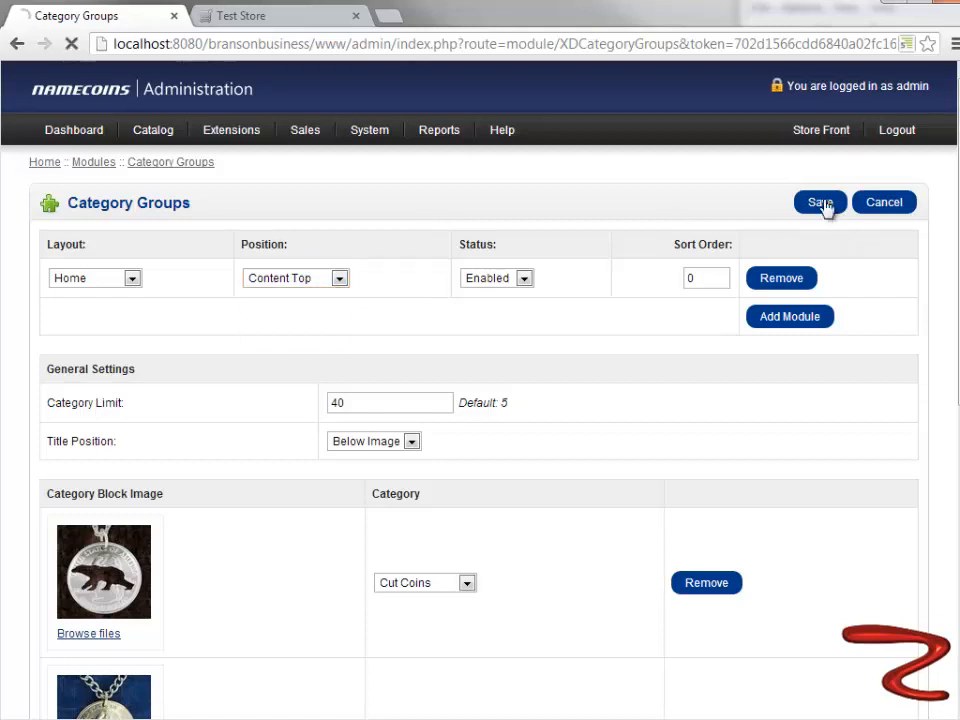
# - Switch to the storefront and locate the Cuts for Many Interests section relative to Latest before refreshing the home page
pyautogui.click(292, 18)
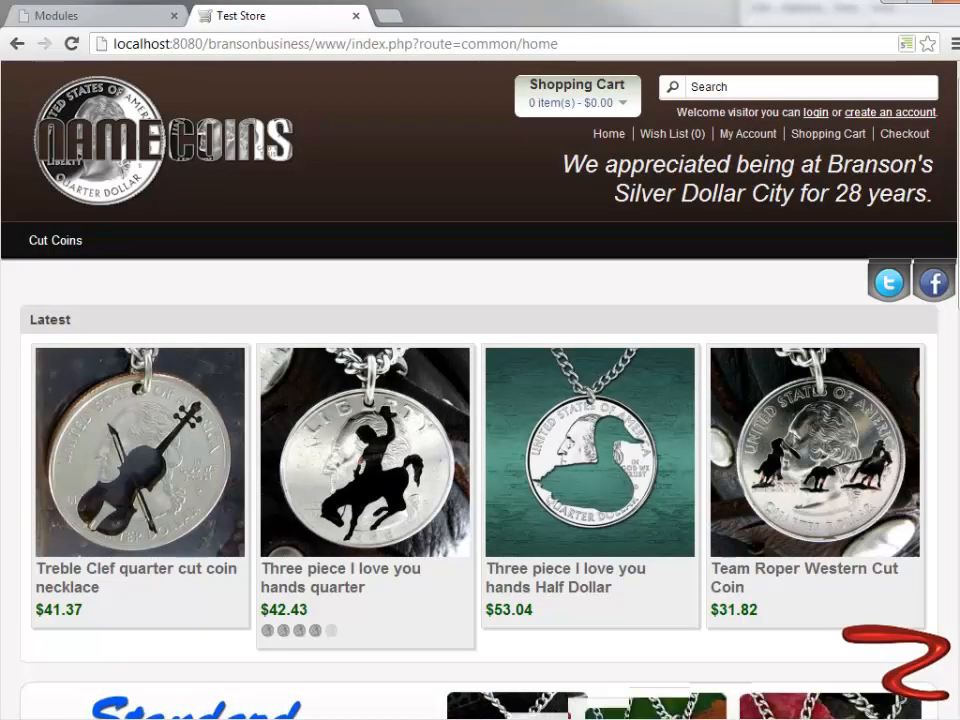
pyautogui.scroll(-10, 73, 382)
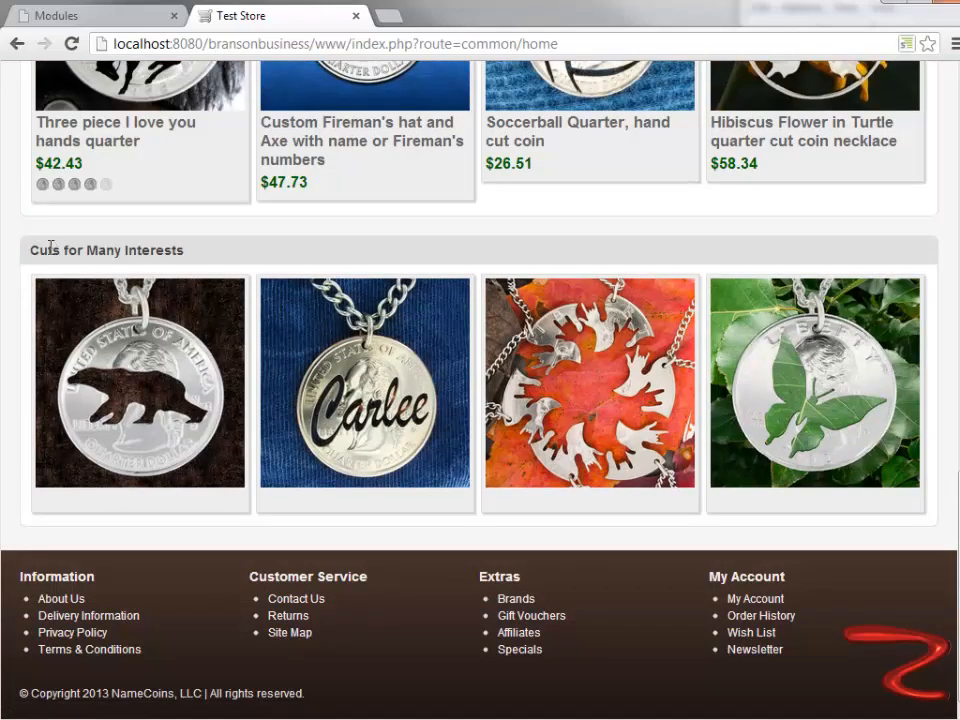
pyautogui.scroll(10, 195, 265)
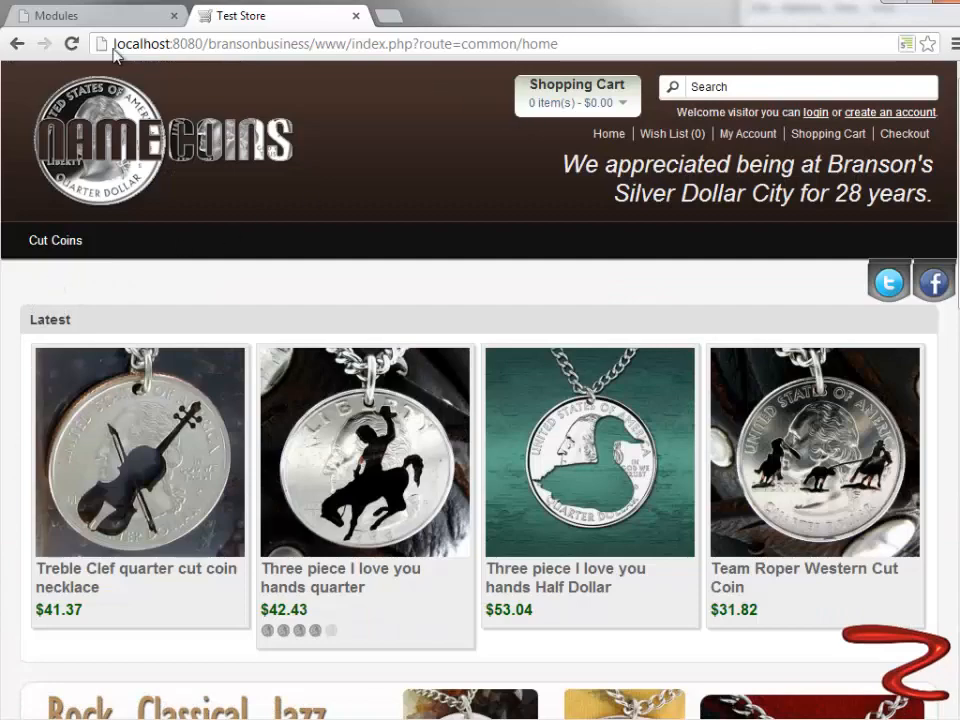
pyautogui.scroll(-10, 231, 336)
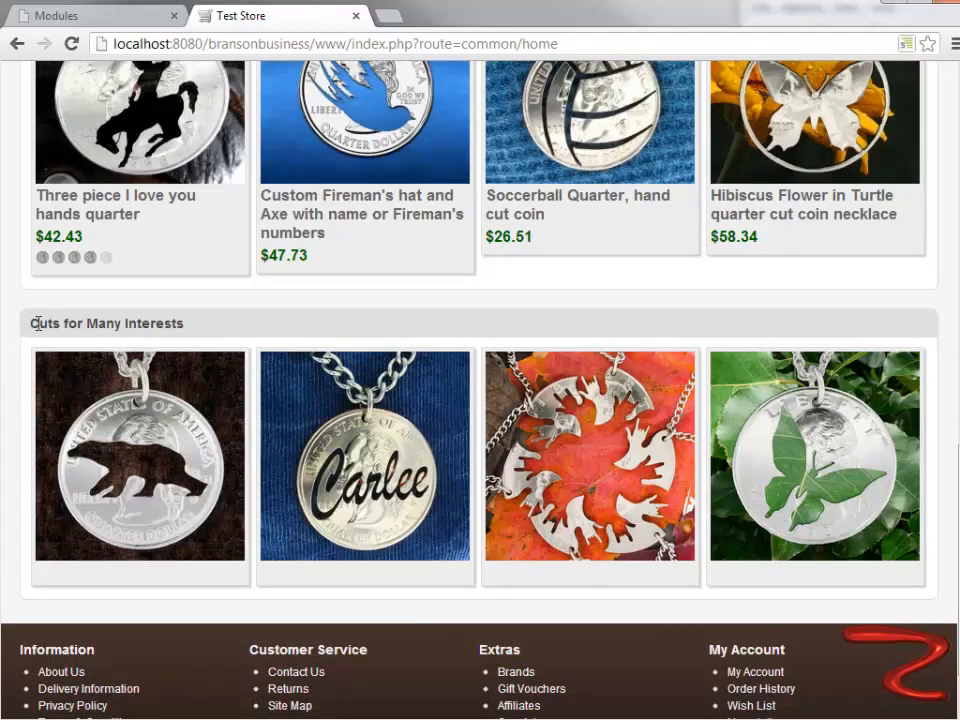
pyautogui.scroll(10, 32, 323)
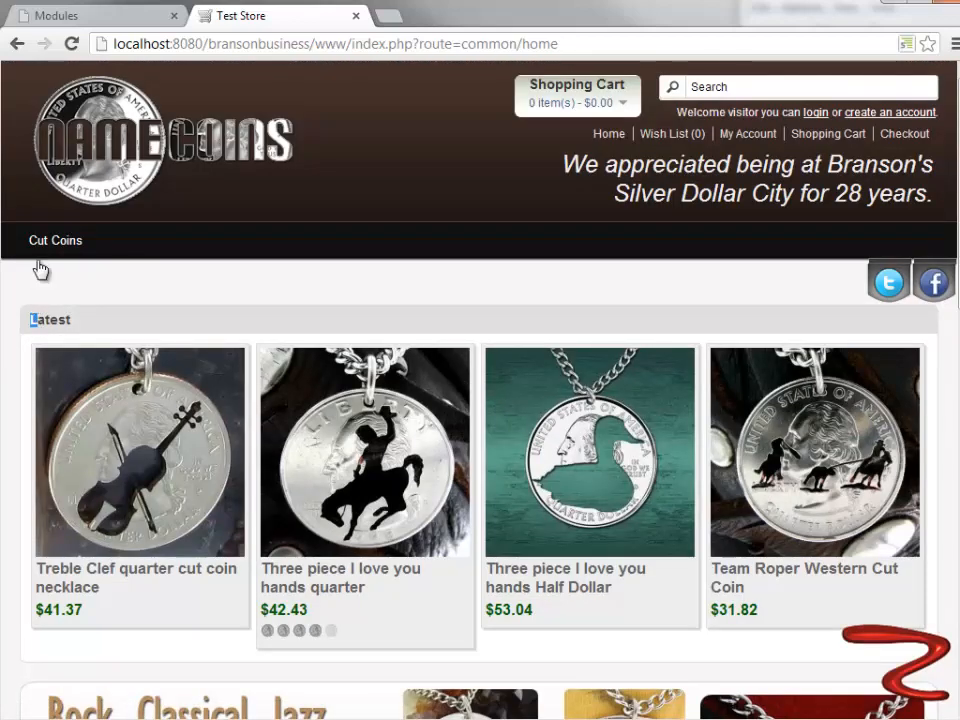
# - Reload the home page to check the order of Cuts for Many Interests, Latest, slideshow and Featured, and return to the administration's Modules list
pyautogui.click(72, 44)
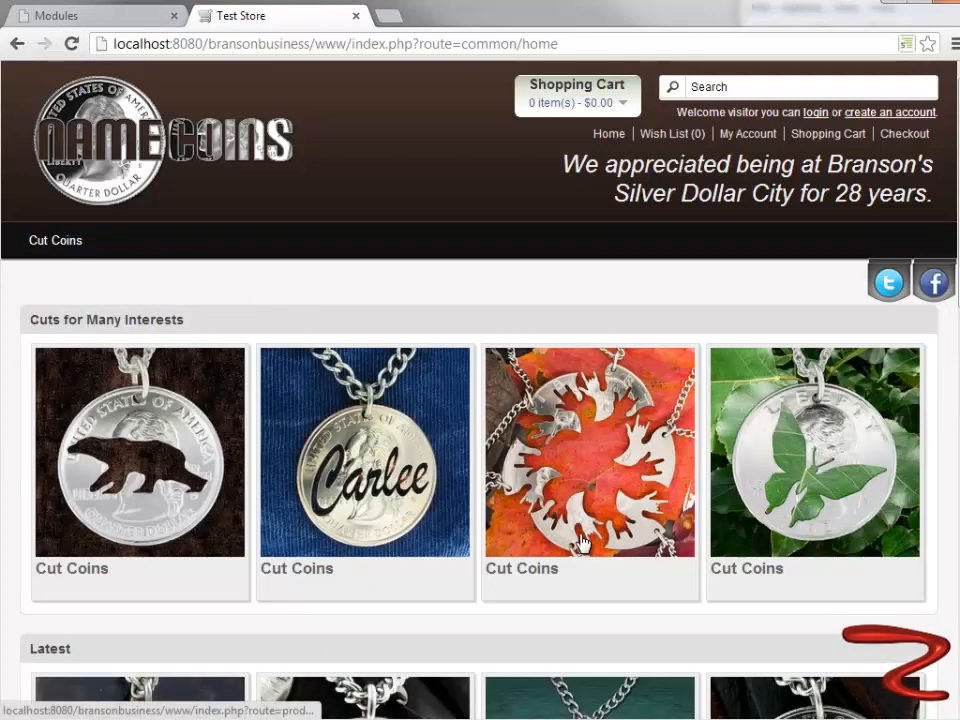
pyautogui.scroll(-2, 583, 542)
pyautogui.scroll(-1, 583, 542)
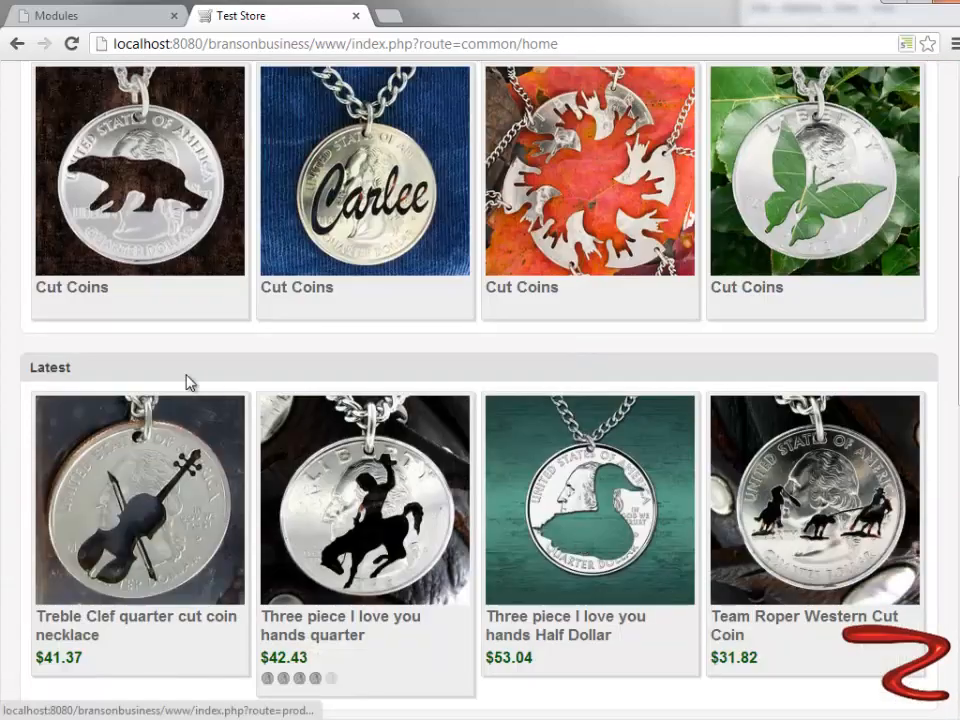
pyautogui.scroll(-3, 141, 432)
pyautogui.scroll(-2, 139, 439)
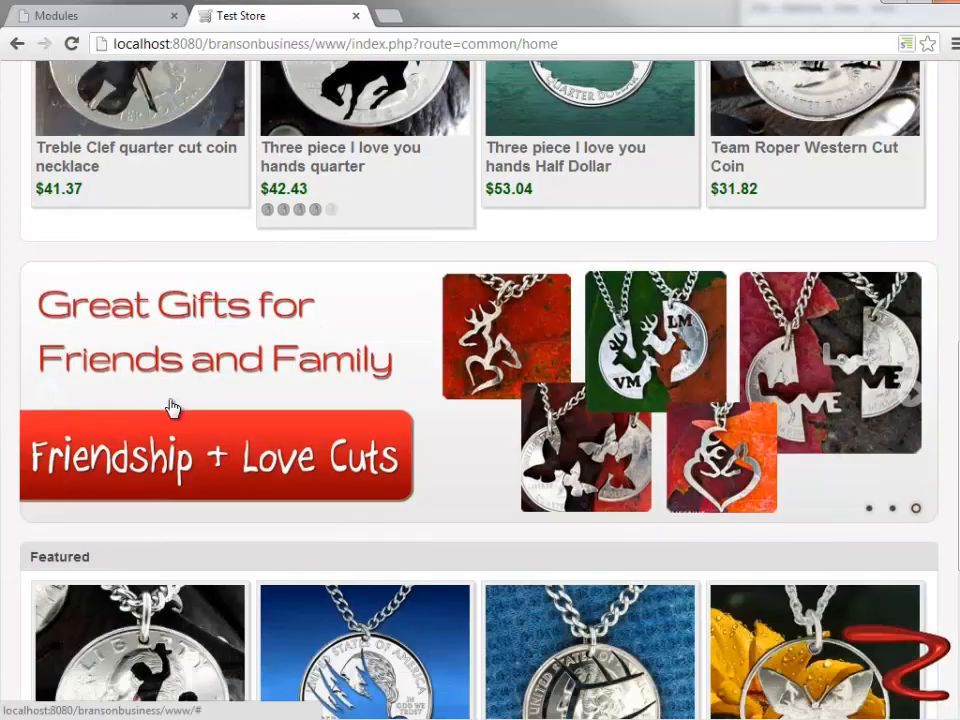
pyautogui.scroll(5, 645, 388)
pyautogui.scroll(2, 645, 388)
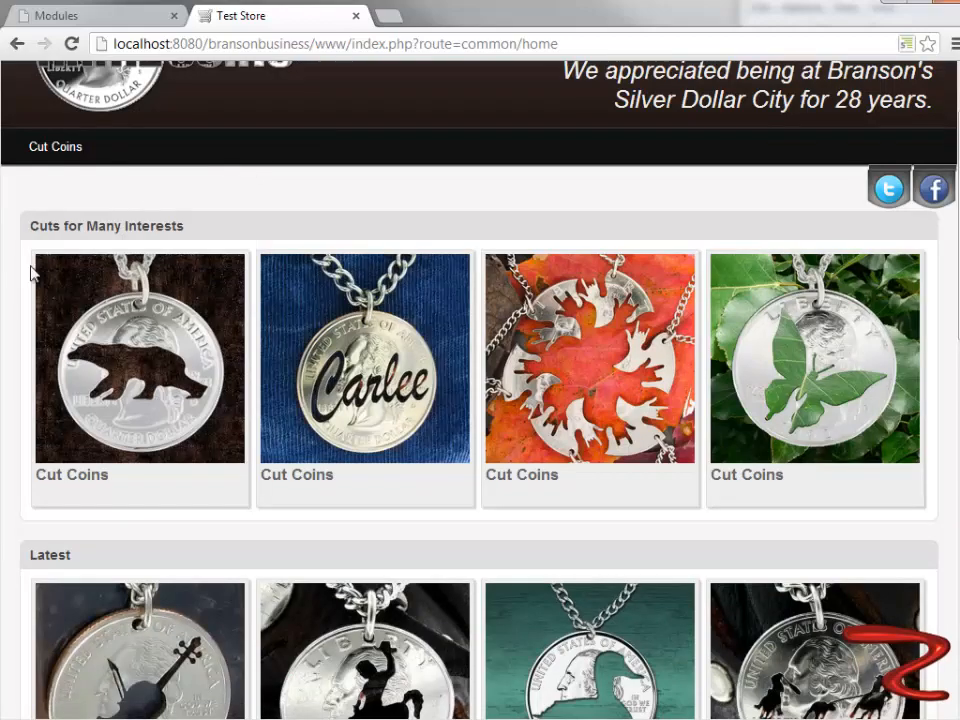
pyautogui.scroll(-10, 294, 278)
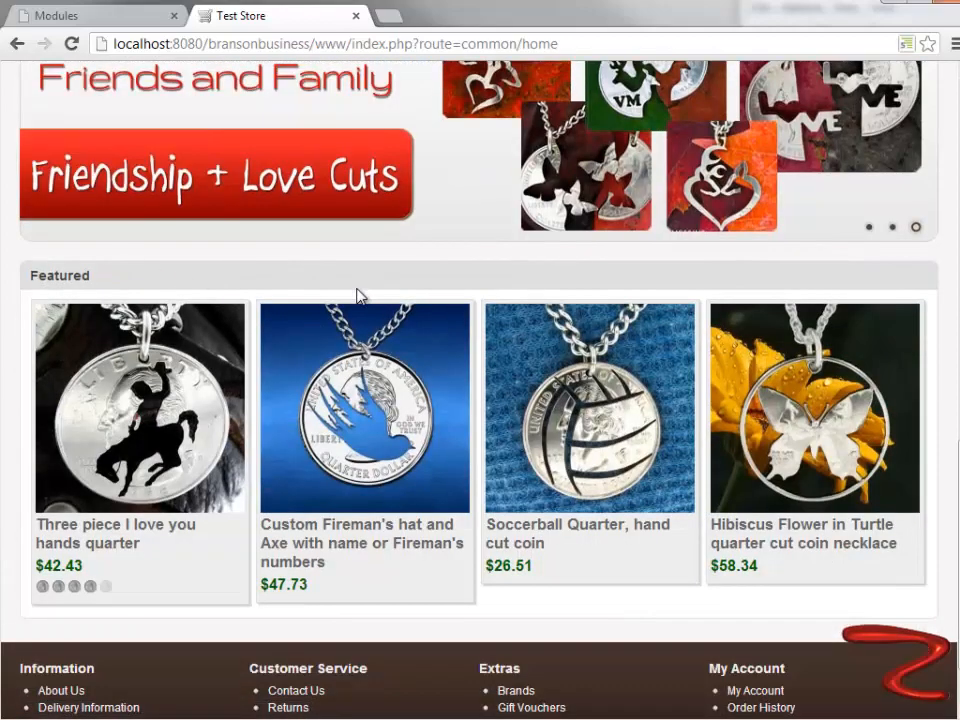
pyautogui.scroll(5, 358, 296)
pyautogui.scroll(2, 17, 336)
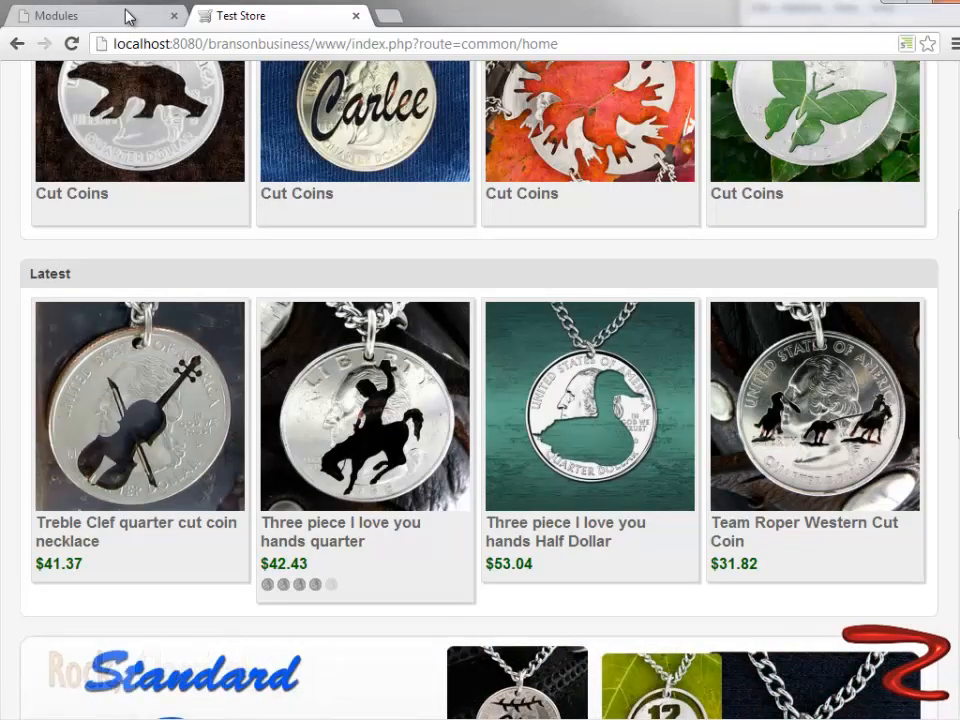
pyautogui.click(125, 12)
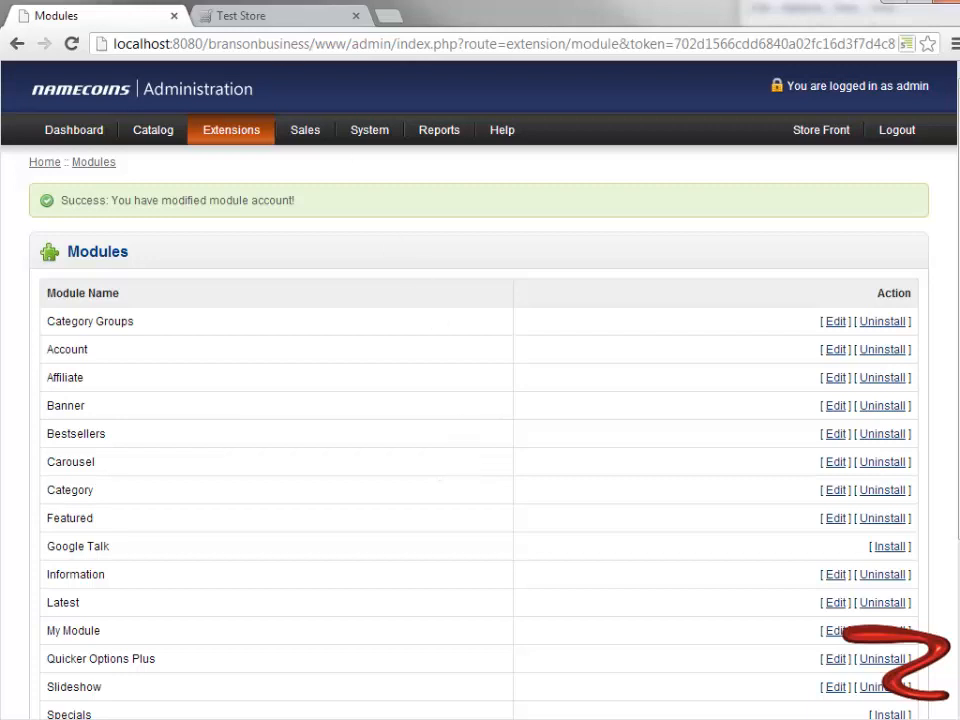
# - Switch to the storefront and examine the home page order of Cuts for Many Interests, Latest, the slideshow and Featured
pyautogui.click(302, 20)
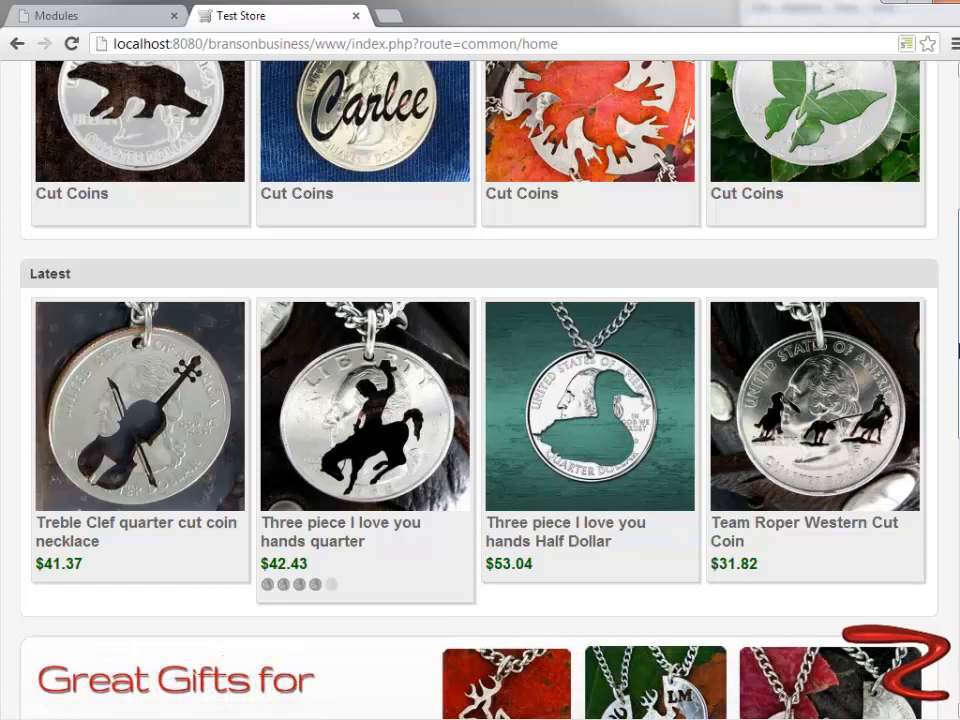
pyautogui.scroll(4, 67, 486)
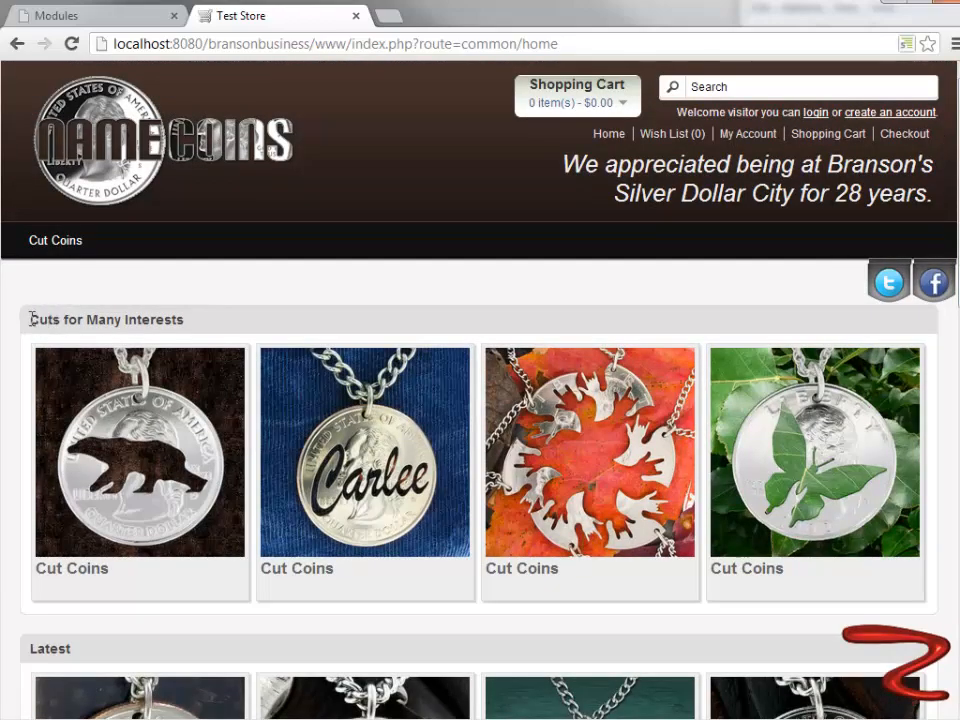
pyautogui.scroll(-5, 85, 373)
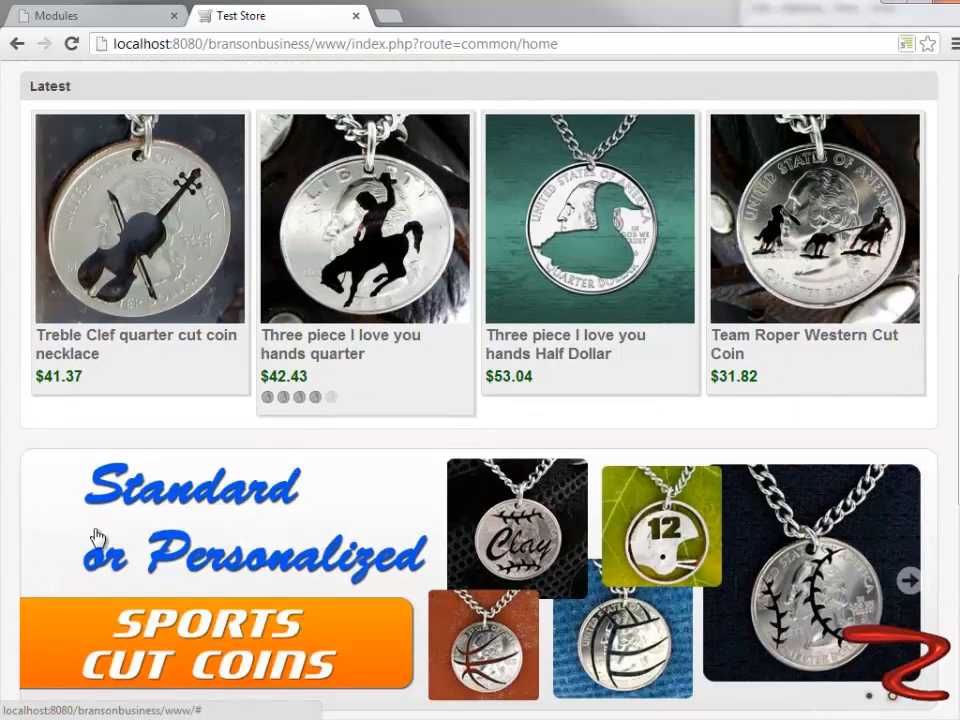
pyautogui.scroll(5, 411, 587)
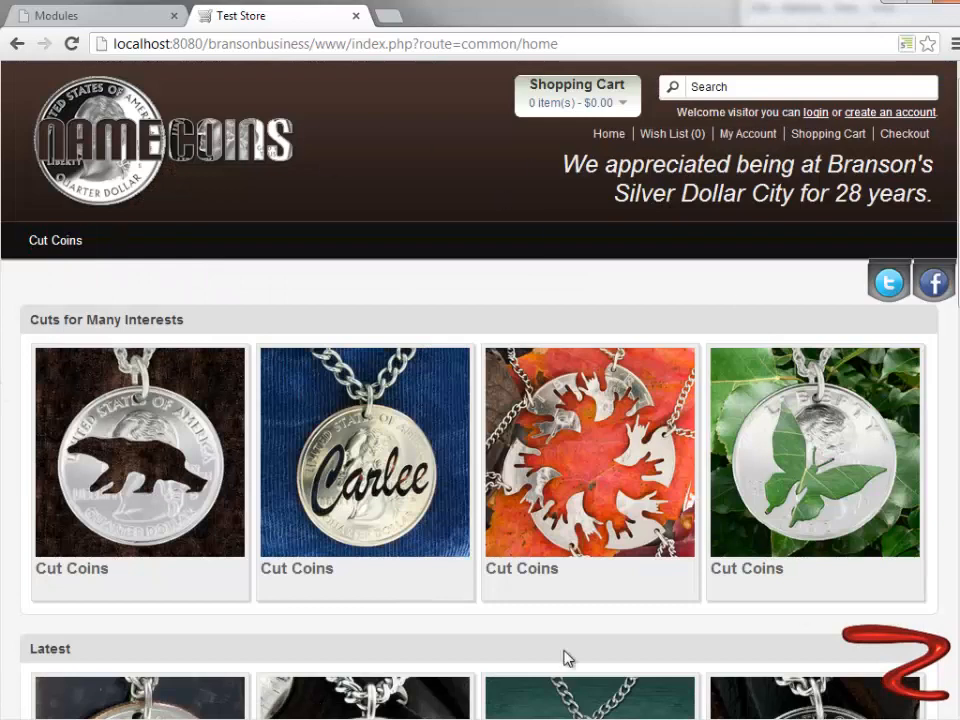
pyautogui.scroll(-2, 66, 317)
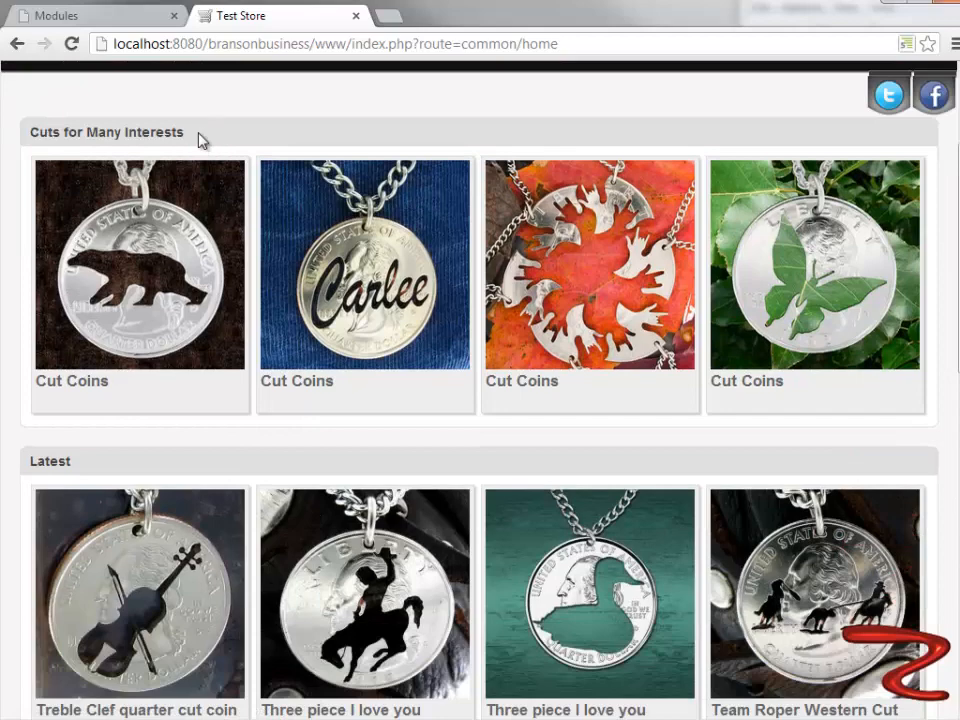
pyautogui.scroll(-1, 152, 488)
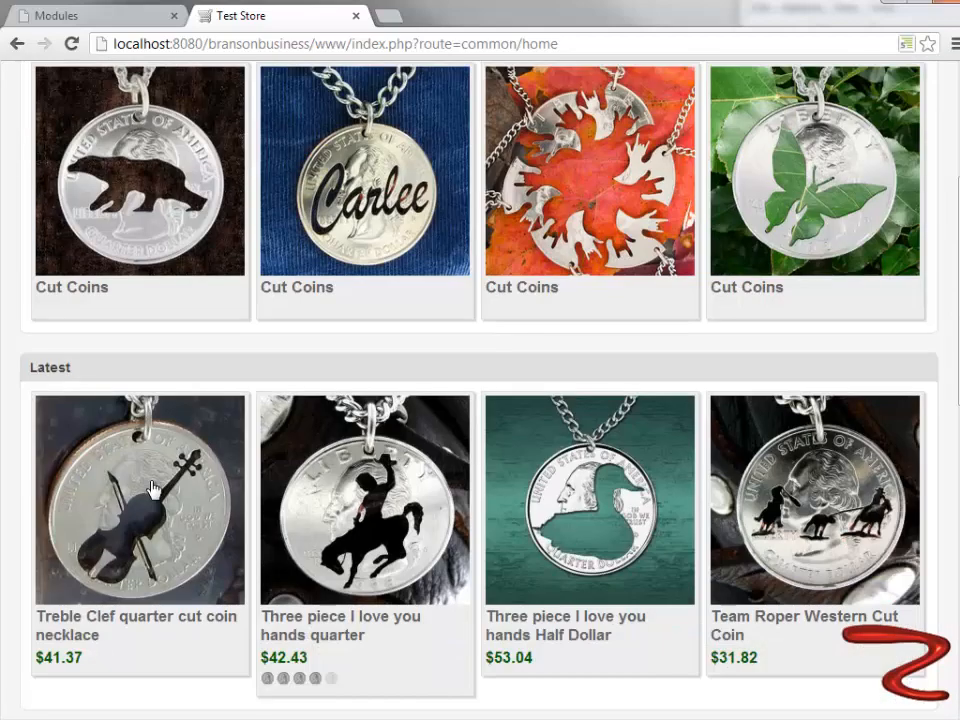
pyautogui.scroll(-1, 108, 432)
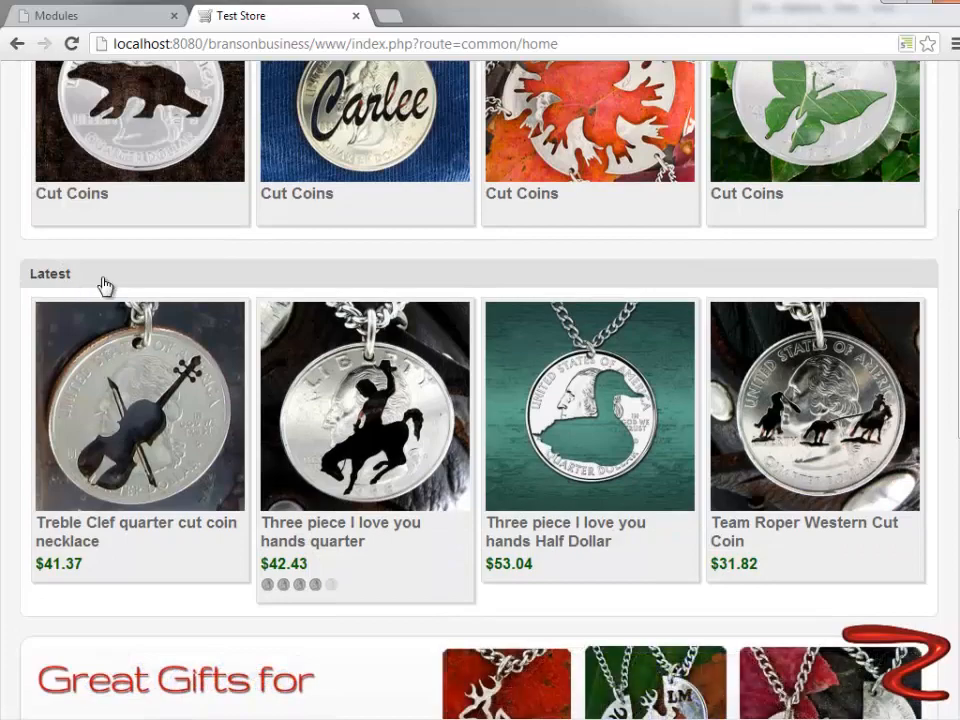
pyautogui.scroll(-5, 105, 286)
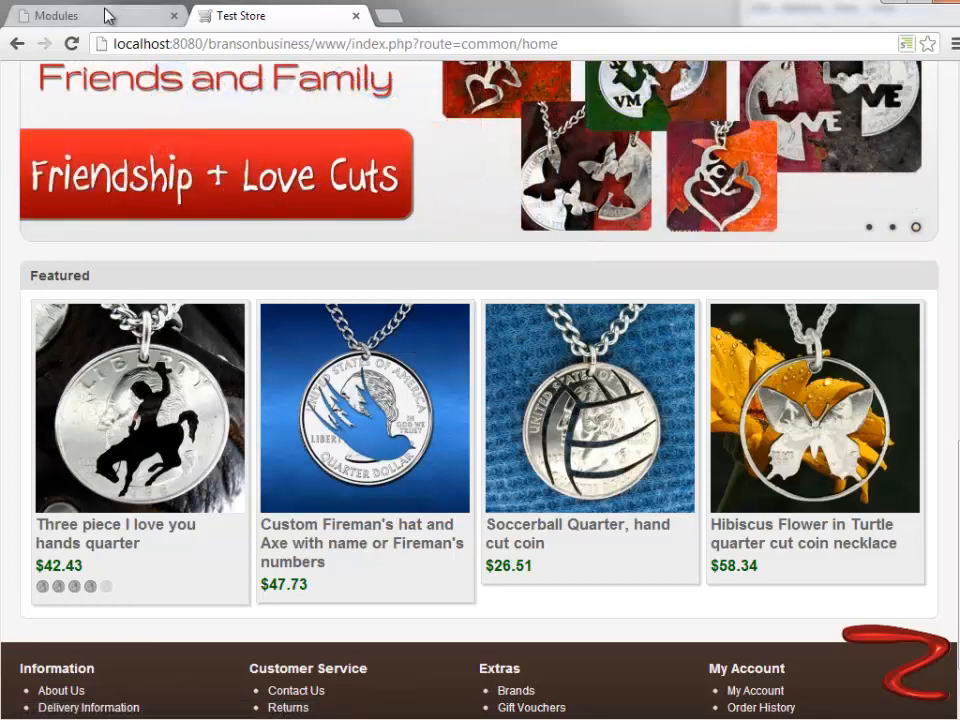
pyautogui.scroll(10, 107, 325)
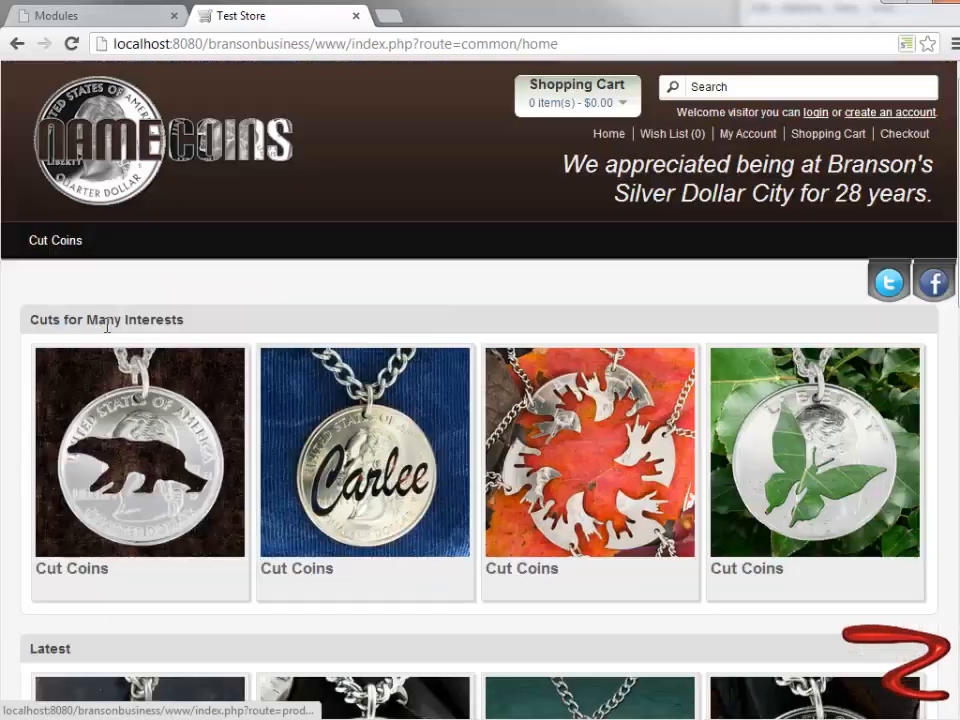
# - Return to the store administration, open the Slideshow module, change its sort order and save it
pyautogui.click(77, 16)
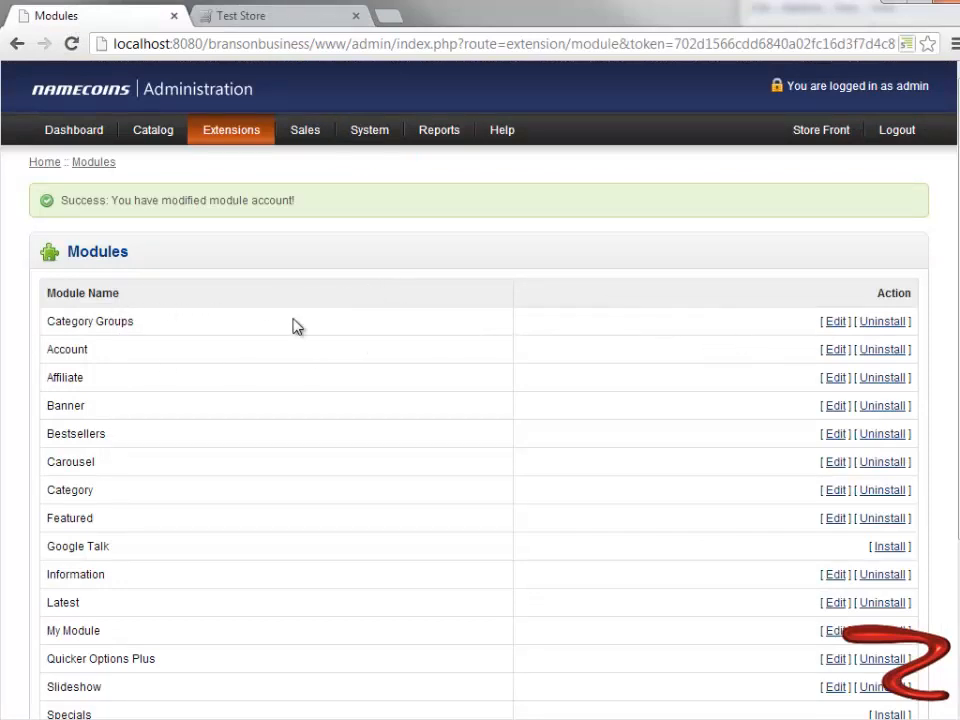
pyautogui.scroll(-3, 197, 402)
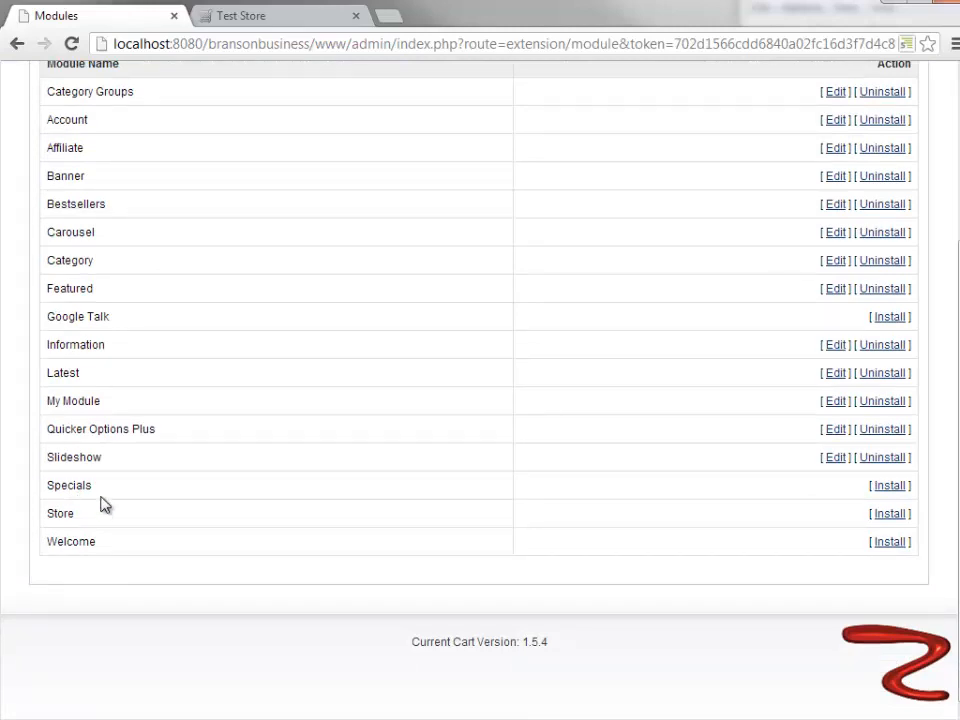
pyautogui.click(836, 463)
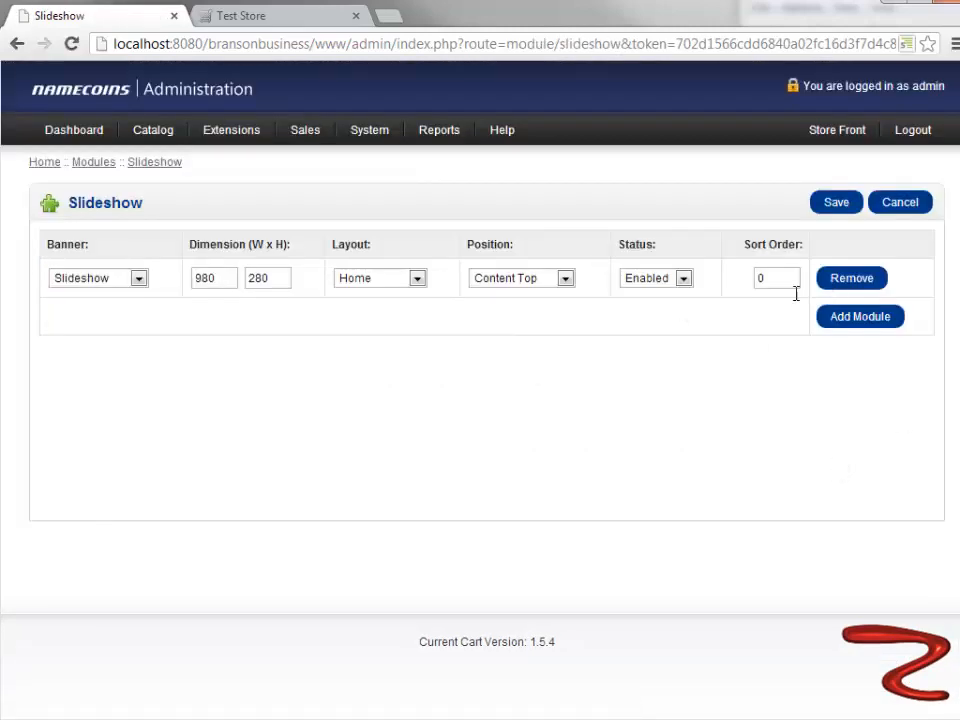
pyautogui.moveTo(782, 279); pyautogui.dragTo(741, 279)
pyautogui.click(832, 205)
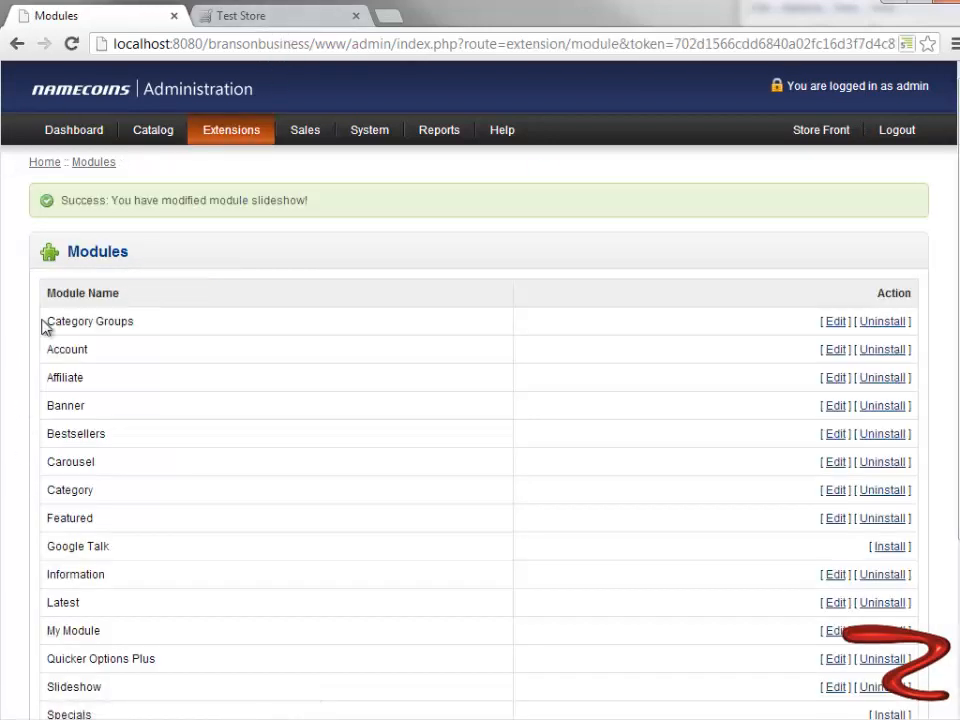
# - Open the Category Groups module for editing, change its sort order and save it
pyautogui.click(831, 324)
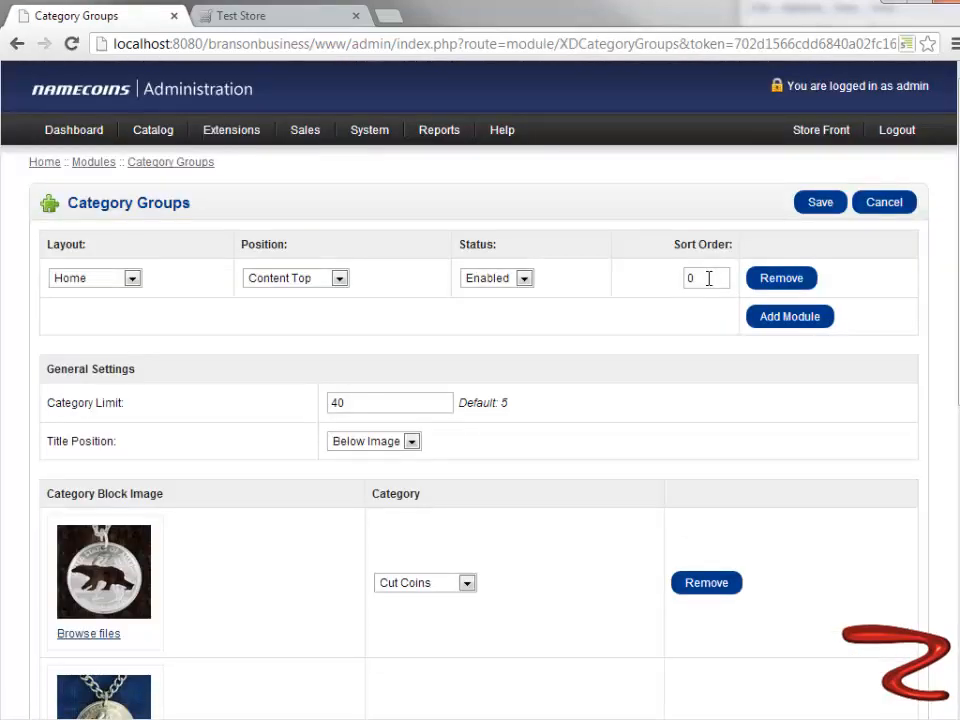
pyautogui.moveTo(708, 278); pyautogui.dragTo(675, 283)
pyautogui.click(829, 205)
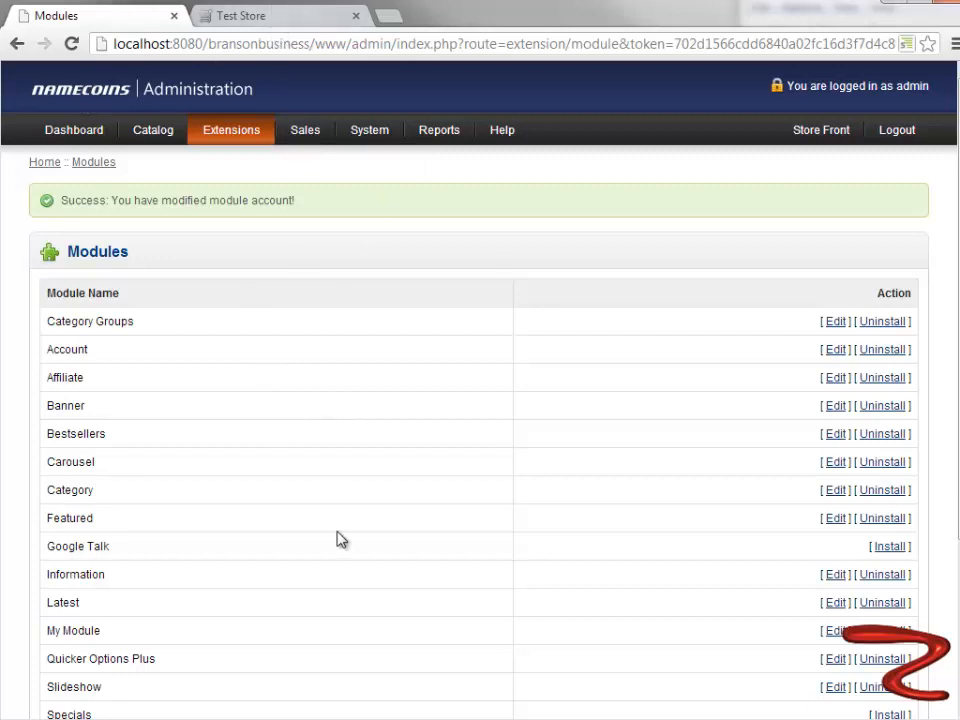
# - Open the Featured module for editing, change its sort order and save it
pyautogui.scroll(-2, 336, 540)
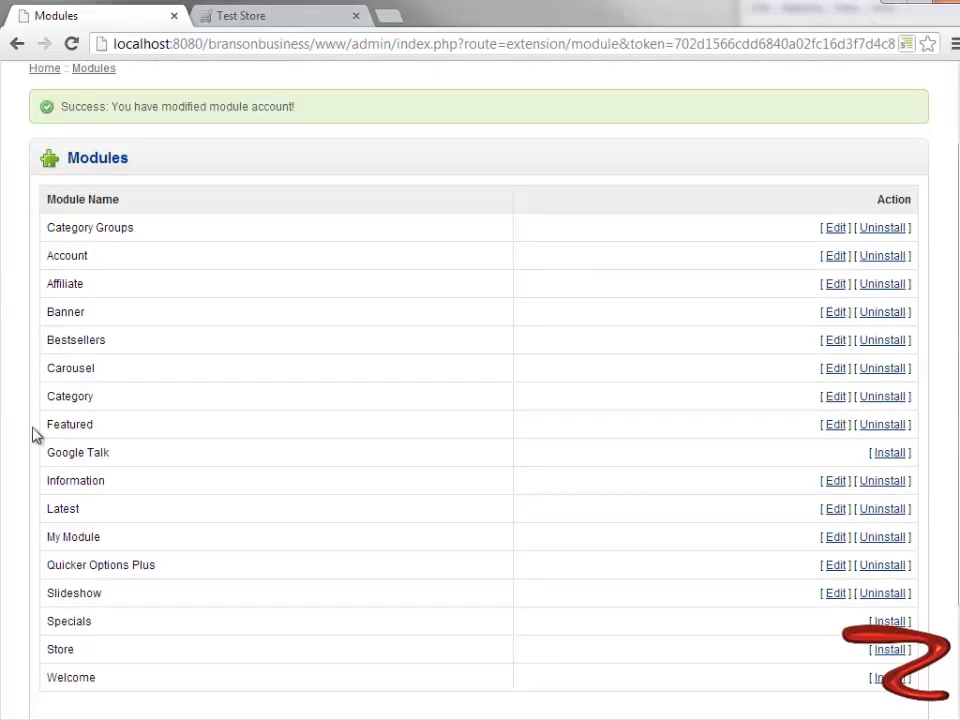
pyautogui.click(836, 424)
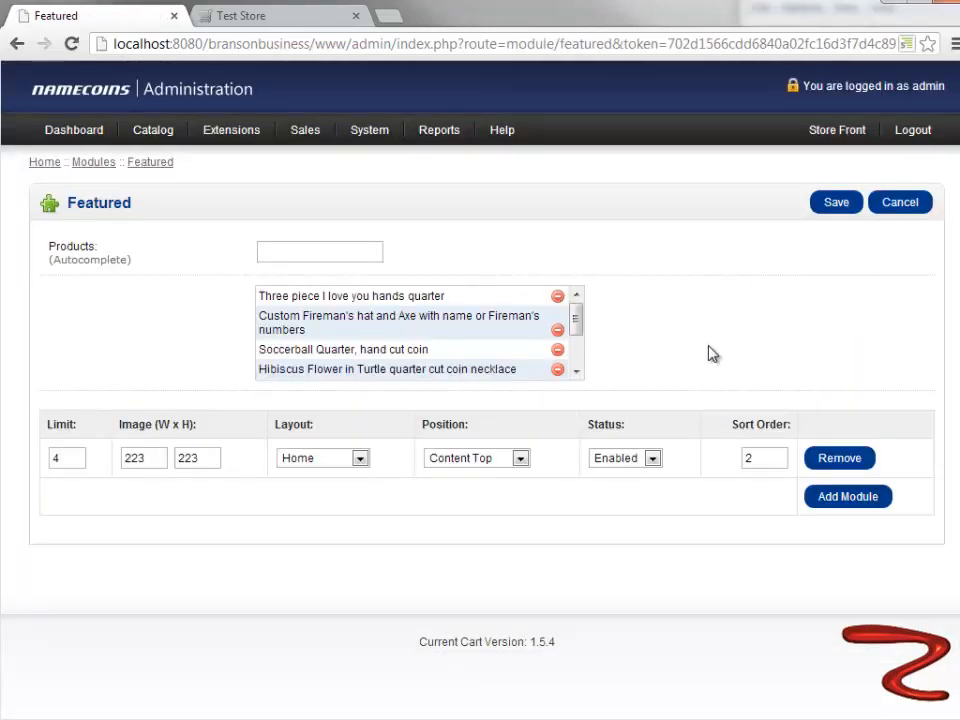
pyautogui.moveTo(762, 458); pyautogui.dragTo(741, 457)
pyautogui.click(838, 208)
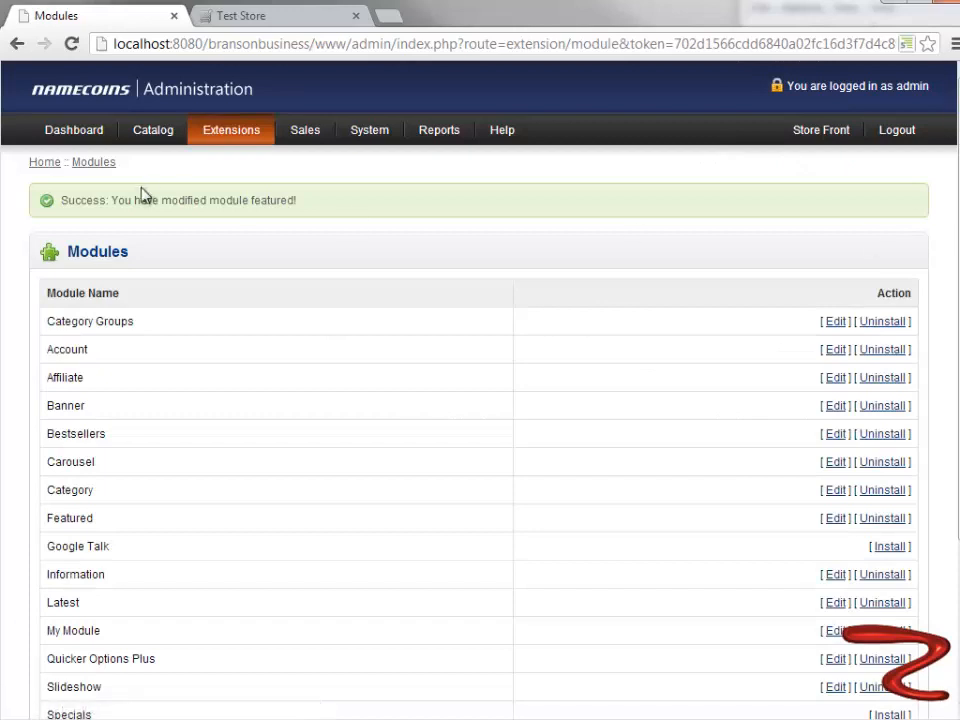
# - Open the Latest module for editing, set its sort order to 12 and save it
pyautogui.scroll(-2, 258, 241)
pyautogui.scroll(-1, 258, 241)
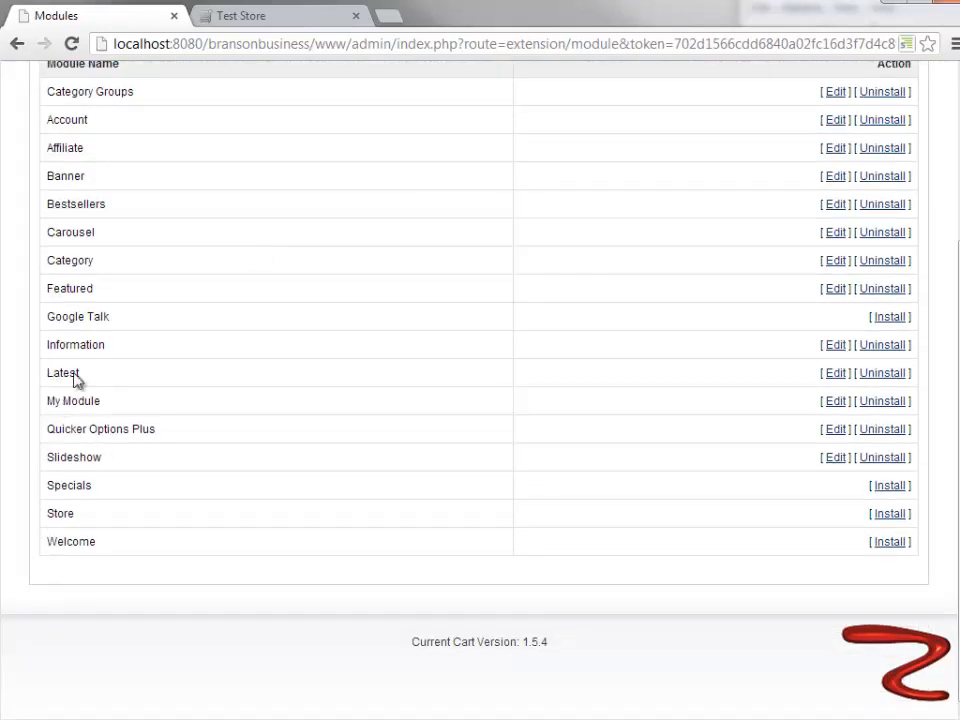
pyautogui.click(834, 374)
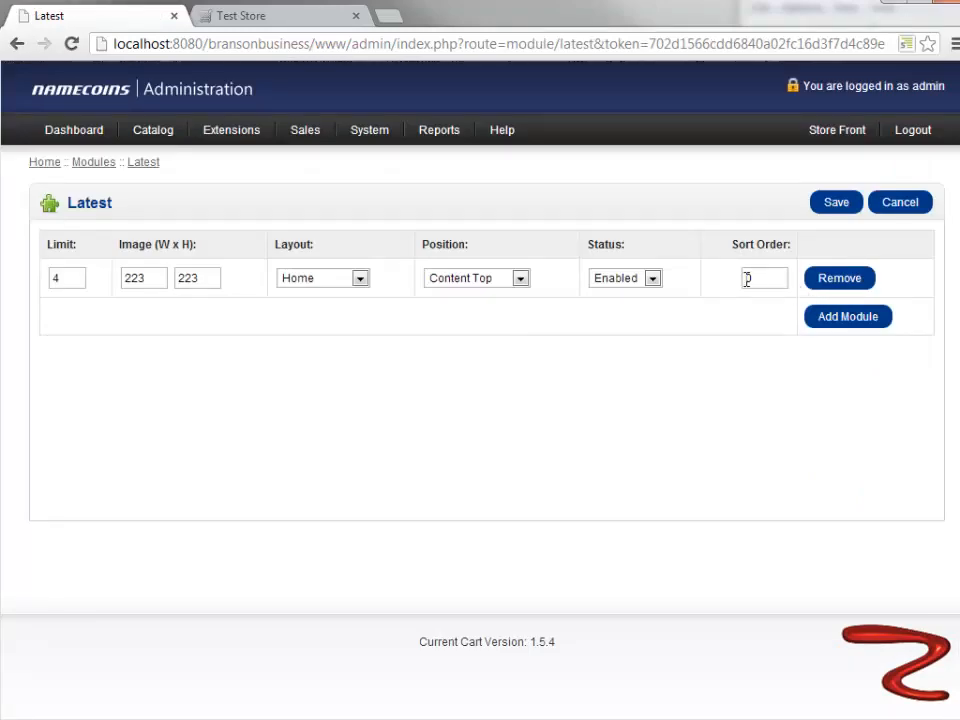
pyautogui.doubleClick(756, 280)
pyautogui.write('12')
pyautogui.click(845, 204)
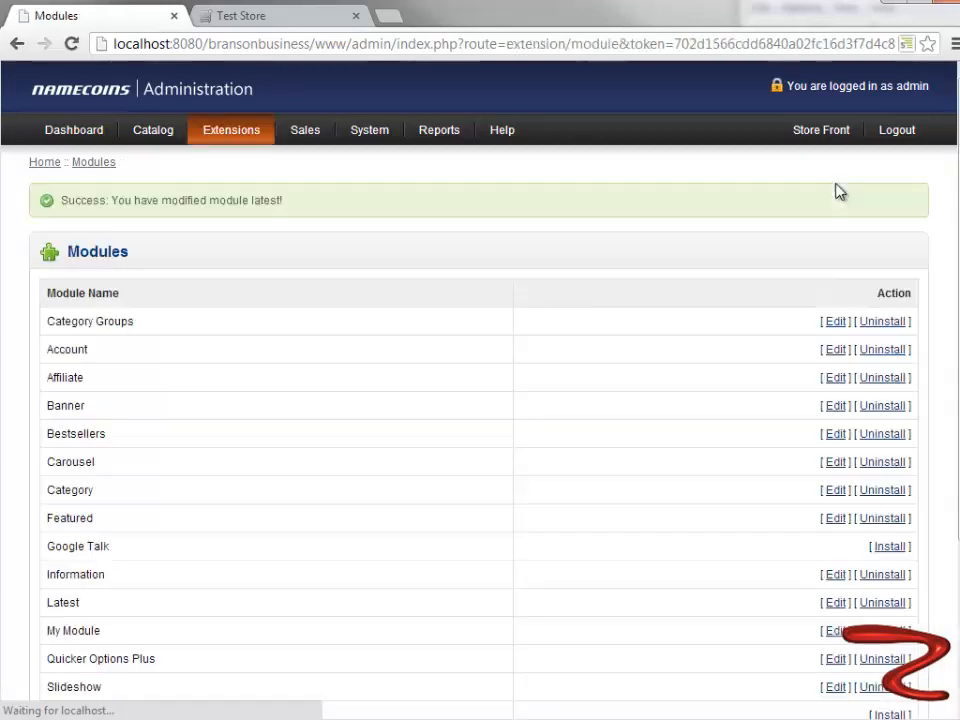
pyautogui.scroll(-3, 426, 461)
pyautogui.scroll(3, 426, 461)
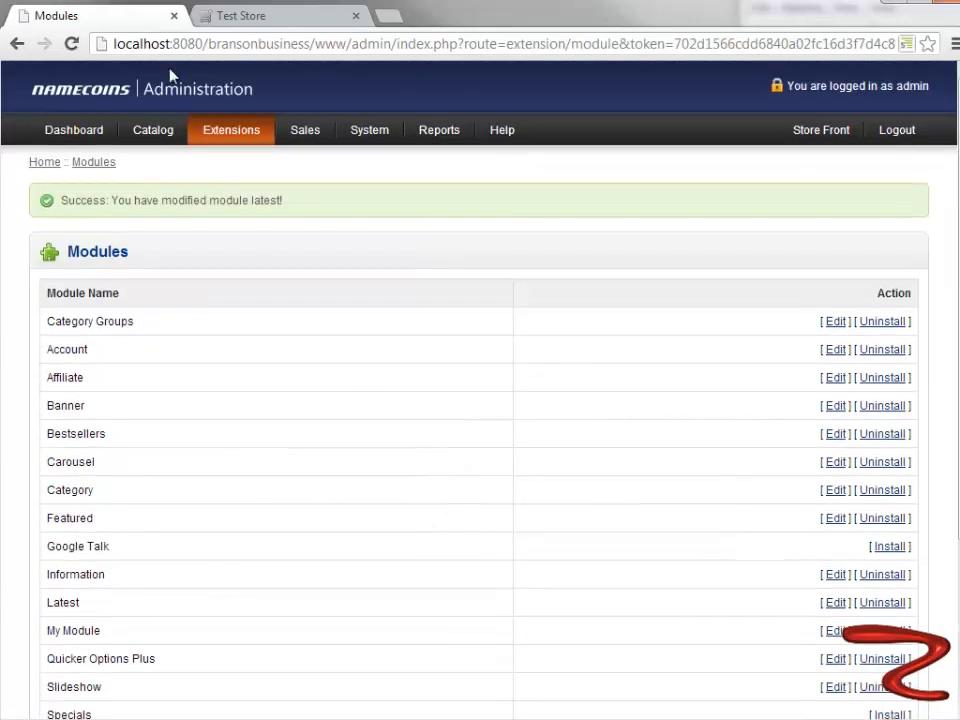
# - Switch to the storefront, reload the home page and check the order of its sections down to the footer
pyautogui.click(300, 19)
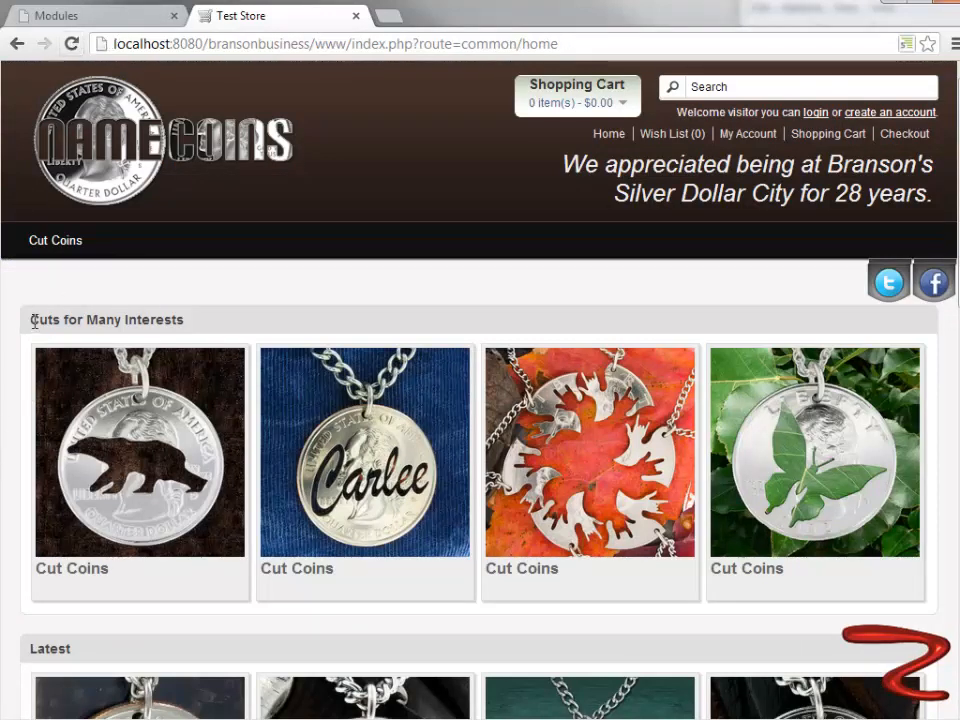
pyautogui.click(71, 44)
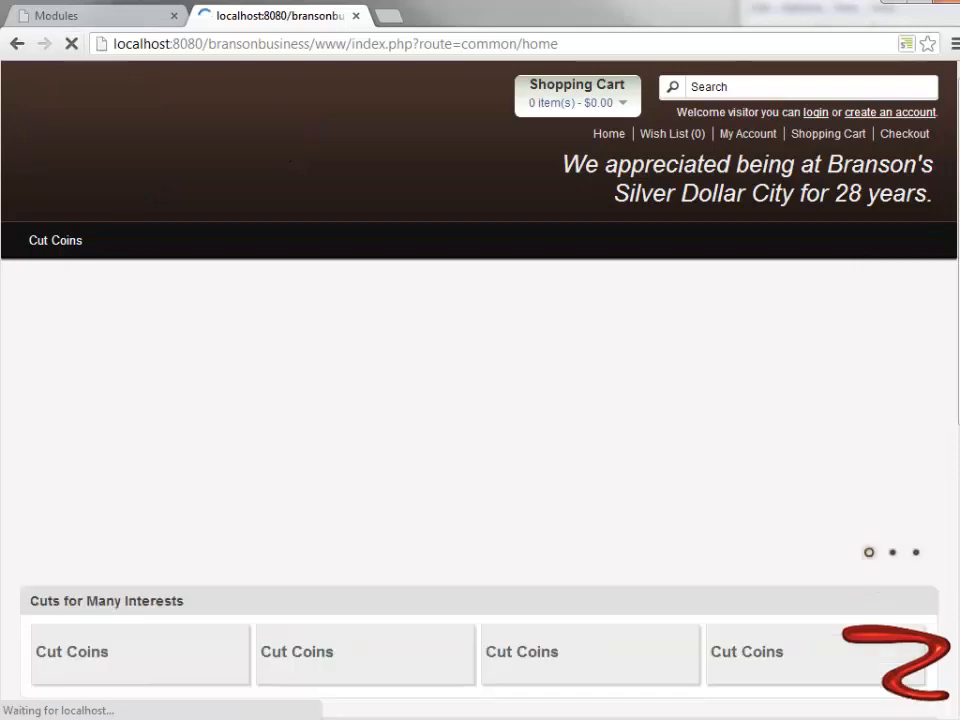
pyautogui.scroll(-1, 522, 397)
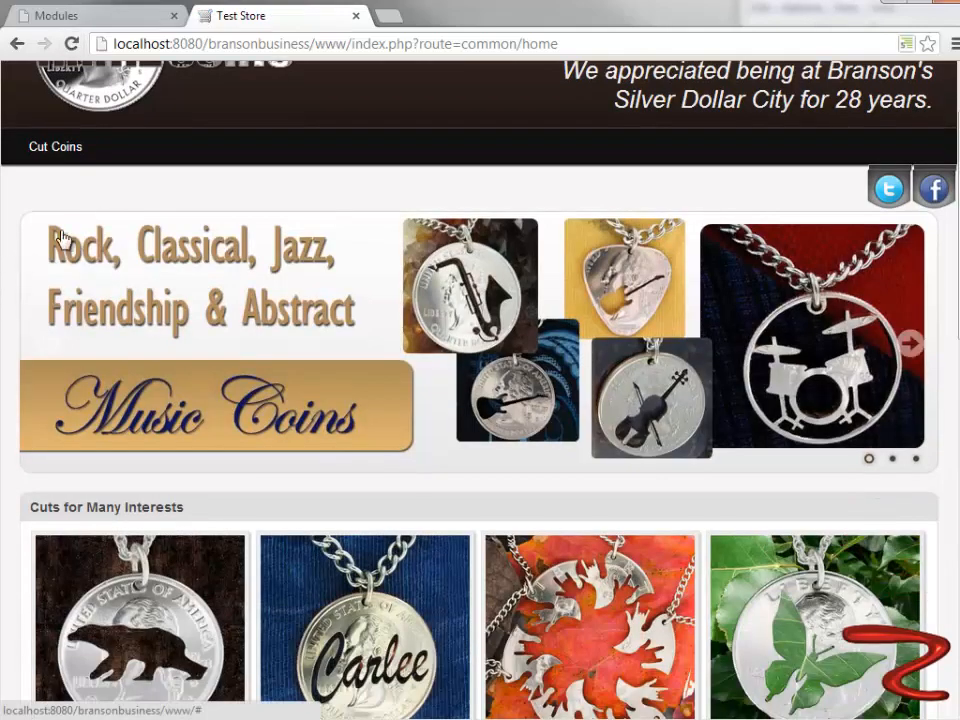
pyautogui.scroll(-2, 77, 245)
pyautogui.scroll(-8, 120, 438)
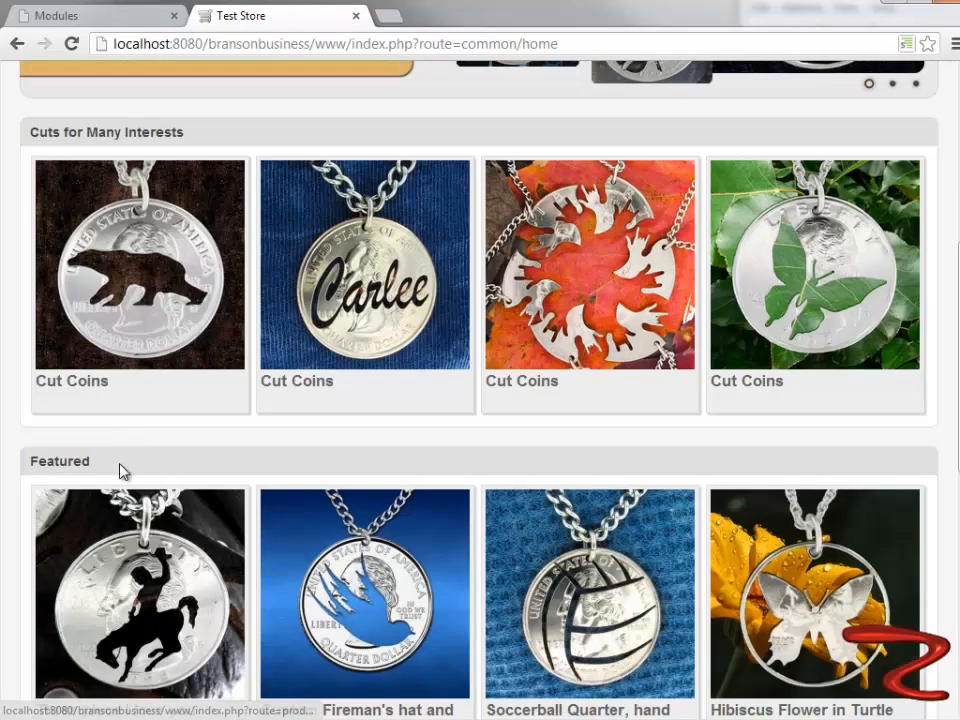
pyautogui.scroll(-1, 120, 493)
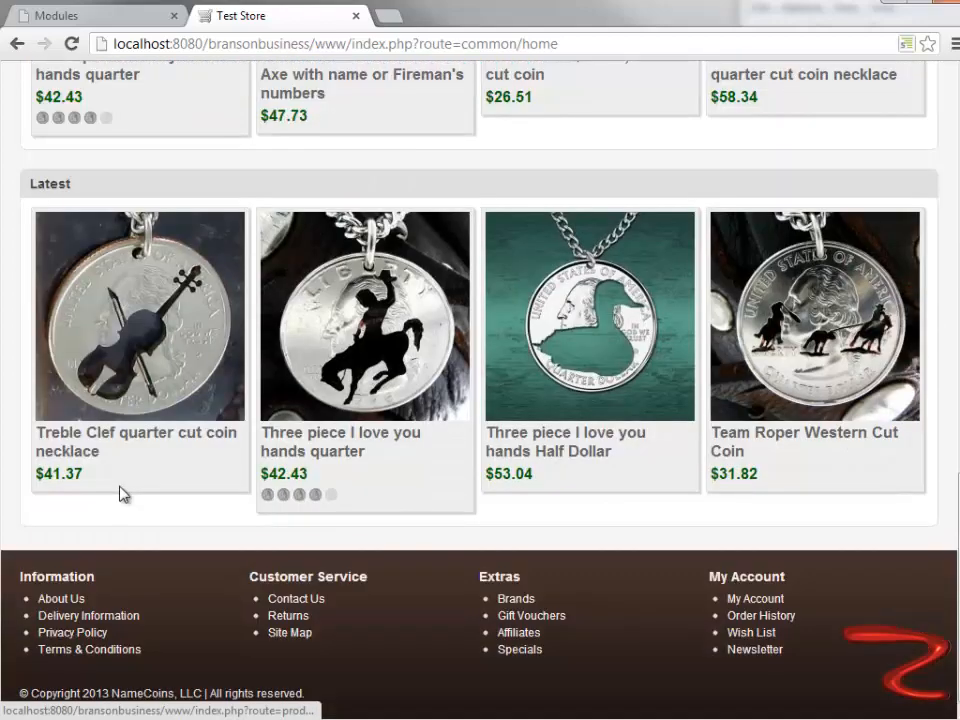
# - Review the home page again, comparing the placement of the slideshow, Cuts for Many Interests, Featured and Latest
pyautogui.scroll(3, 120, 493)
pyautogui.scroll(3, 118, 492)
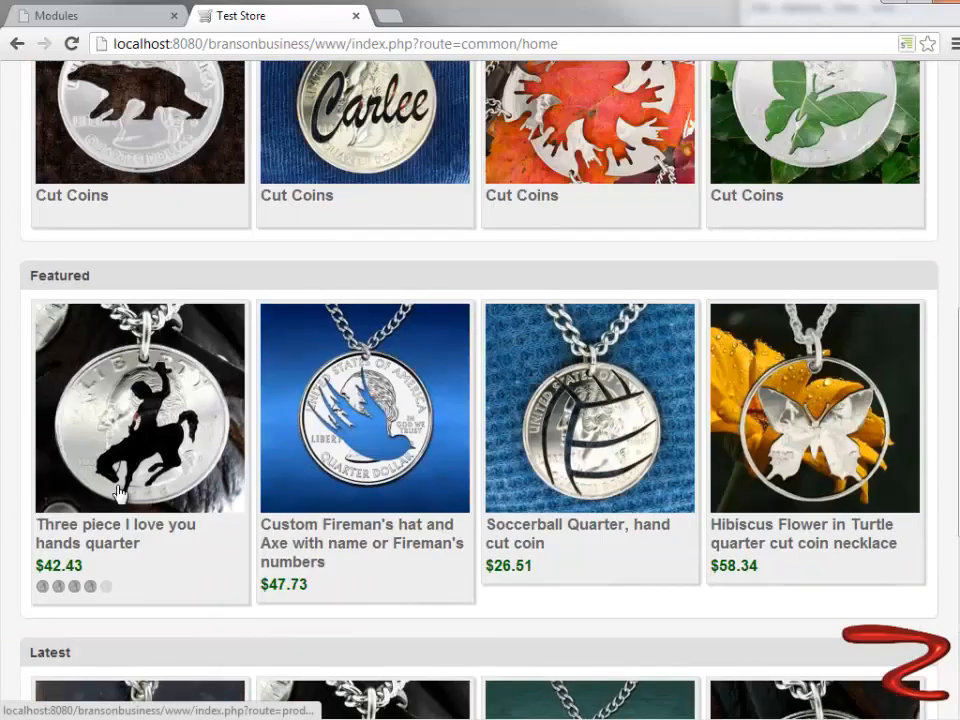
pyautogui.scroll(3, 118, 492)
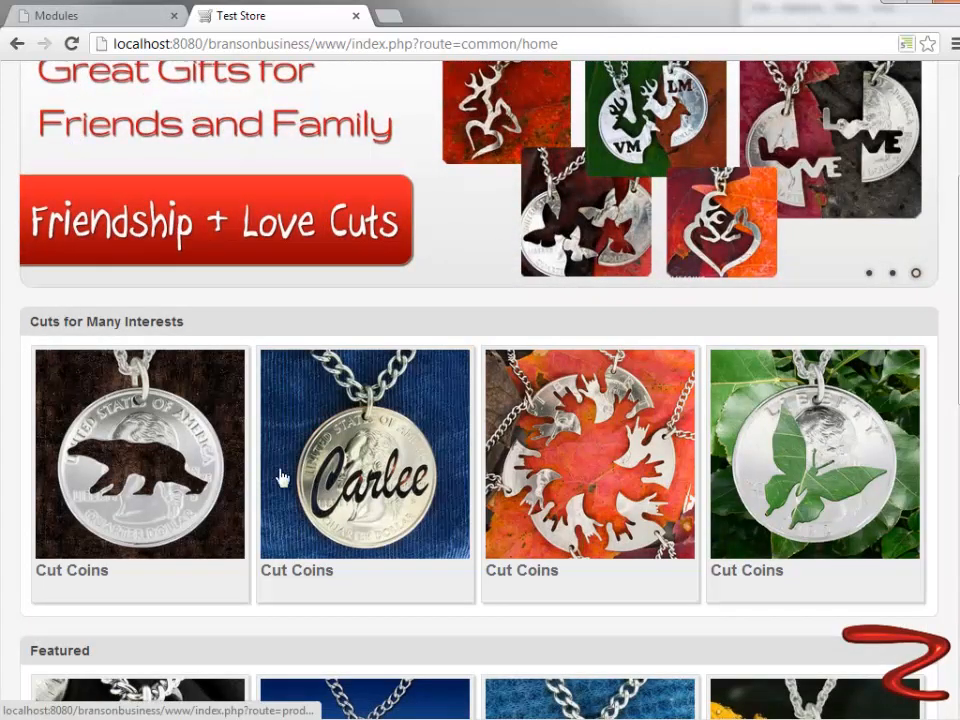
pyautogui.scroll(-3, 315, 467)
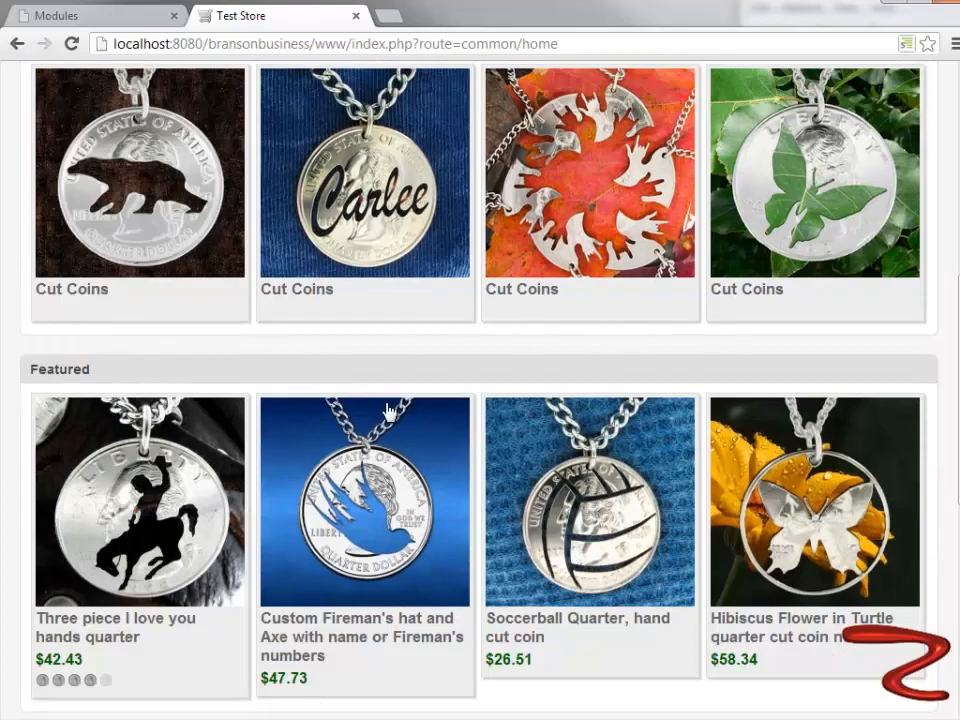
pyautogui.scroll(5, 268, 677)
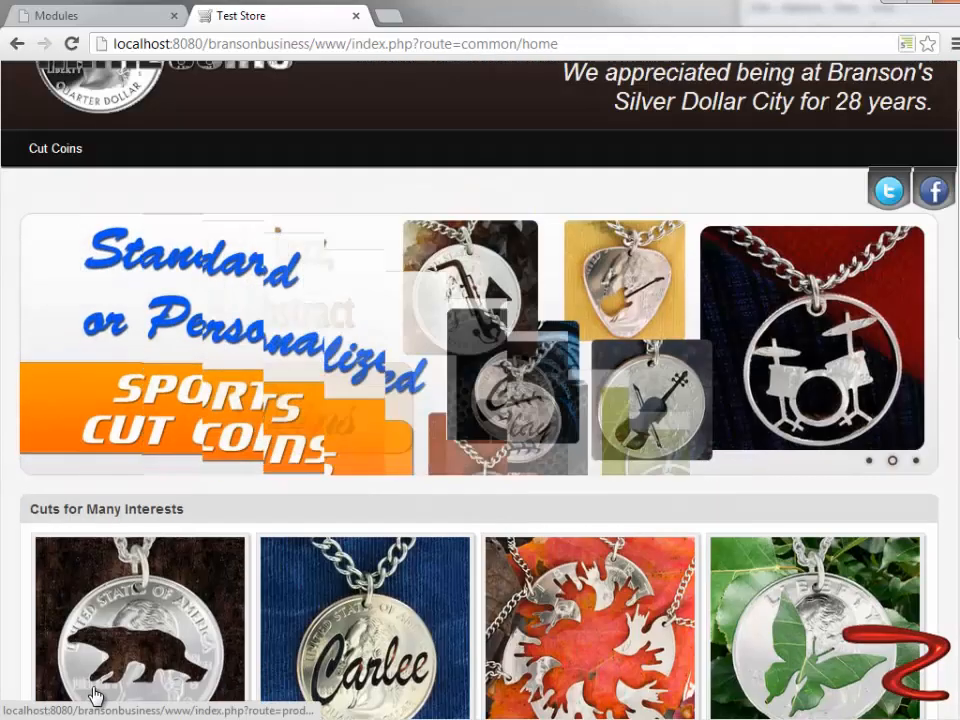
pyautogui.scroll(-1, 118, 446)
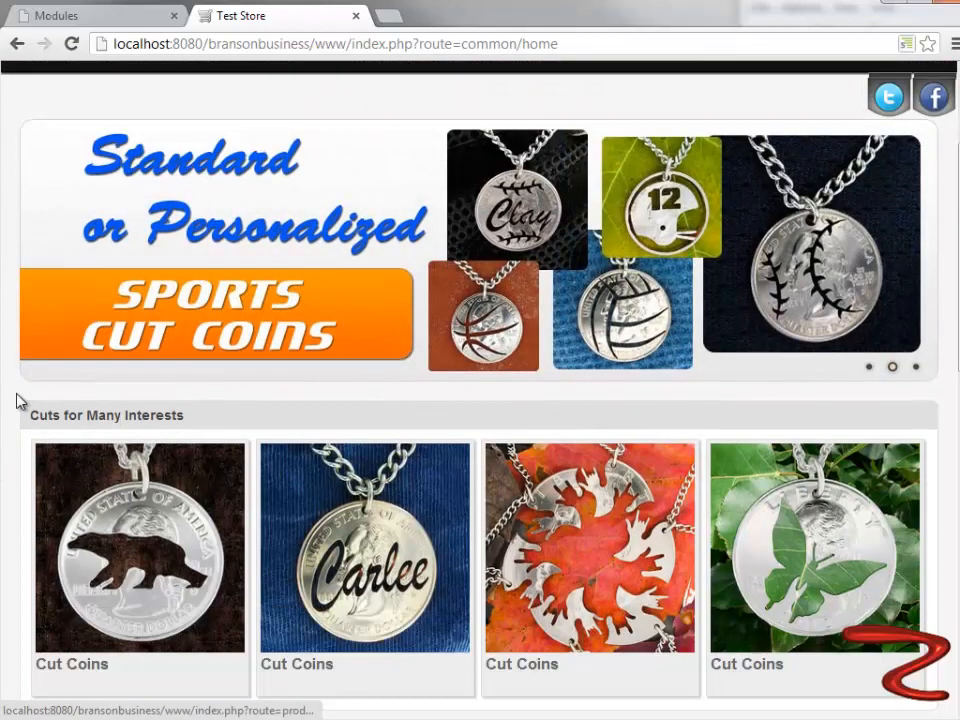
pyautogui.scroll(-3, 22, 405)
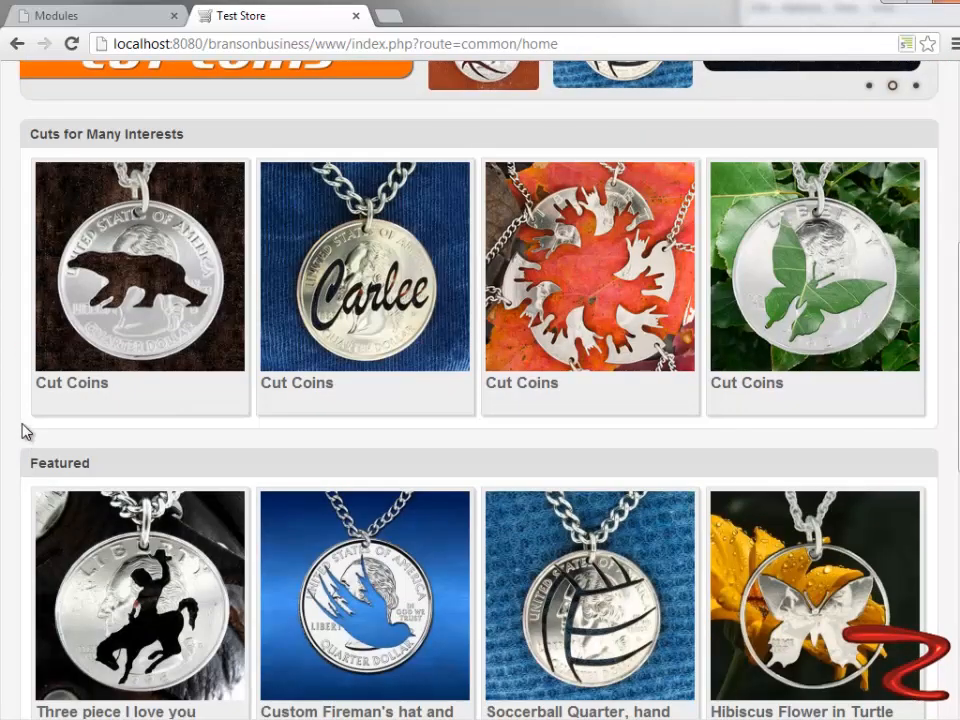
pyautogui.scroll(-3, 43, 456)
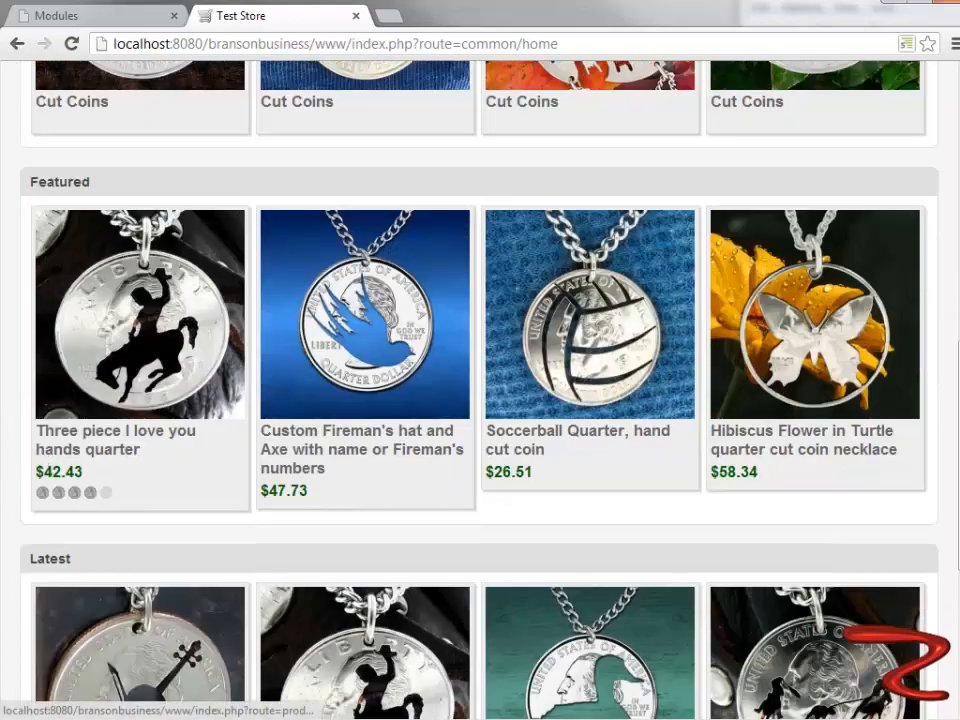
pyautogui.scroll(-2, 176, 572)
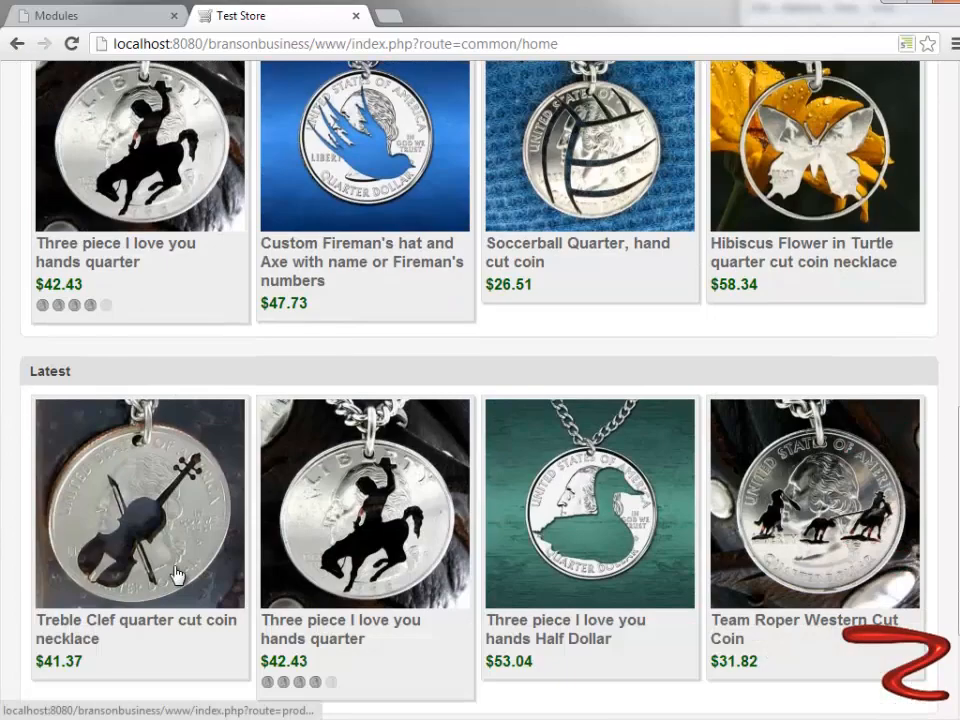
# - Look over the store's home page from the footer back up to the slideshow
pyautogui.scroll(-2, 176, 572)
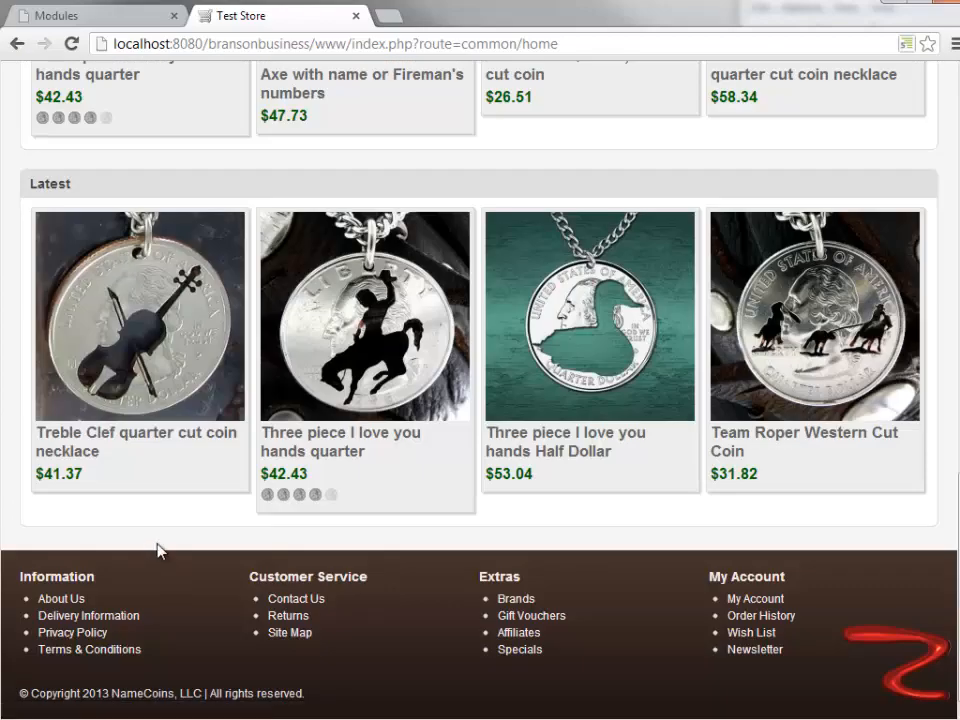
pyautogui.scroll(5, 90, 214)
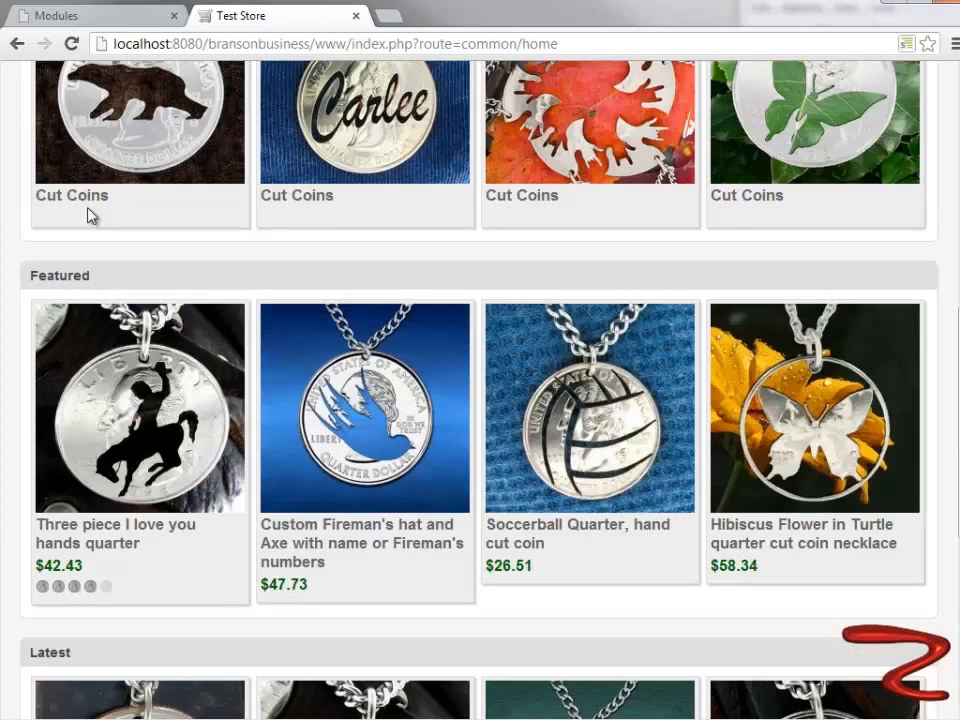
pyautogui.scroll(4, 52, 335)
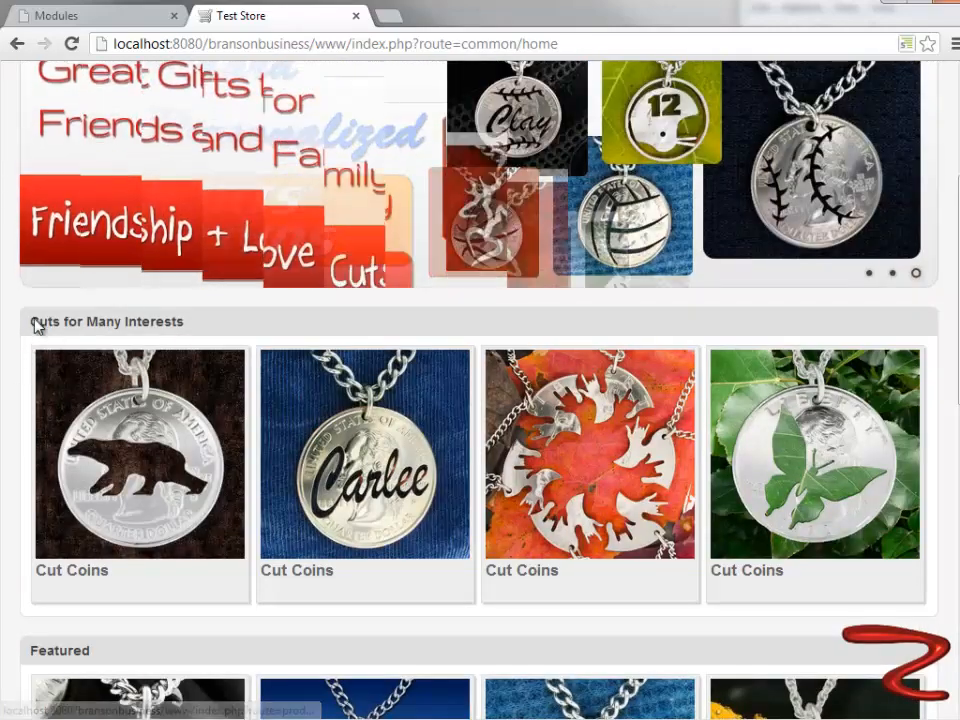
pyautogui.scroll(3, 146, 540)
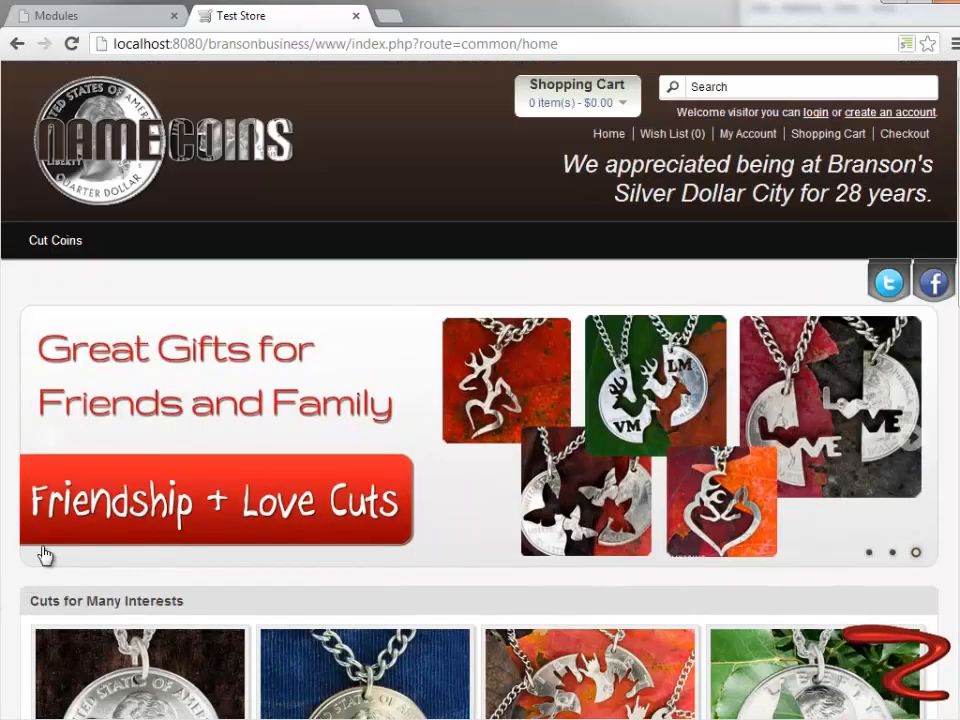
# - In the store administration, edit the Carousel module to position Content Top, status Enabled and sort order 2, and save it
pyautogui.click(88, 17)
pyautogui.scroll(-3, 160, 476)
pyautogui.scroll(3, 158, 476)
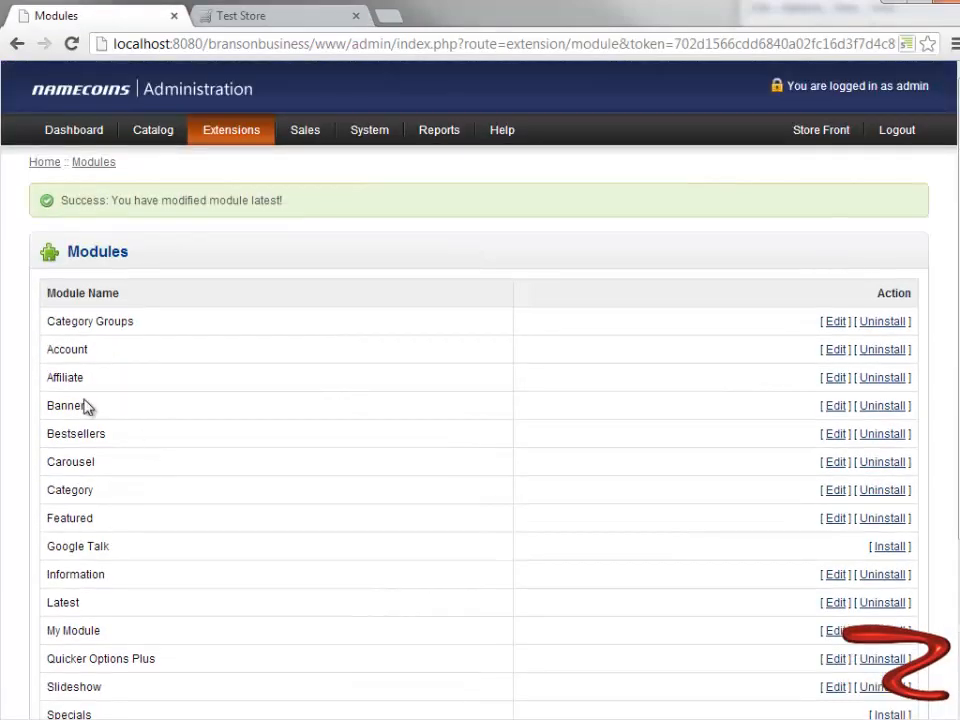
pyautogui.click(836, 463)
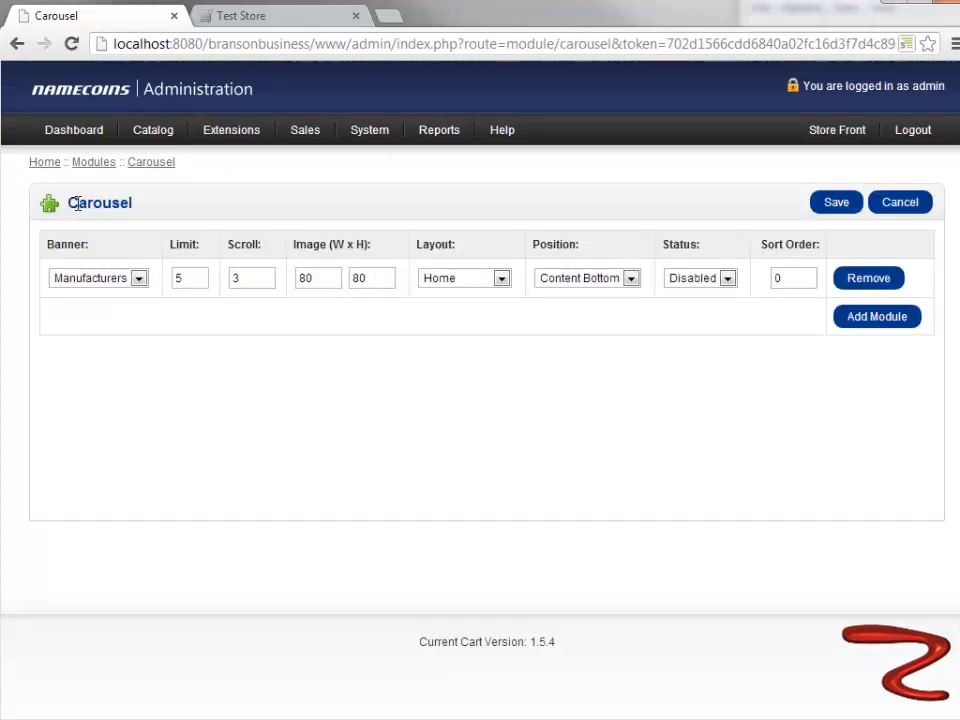
pyautogui.click(632, 279)
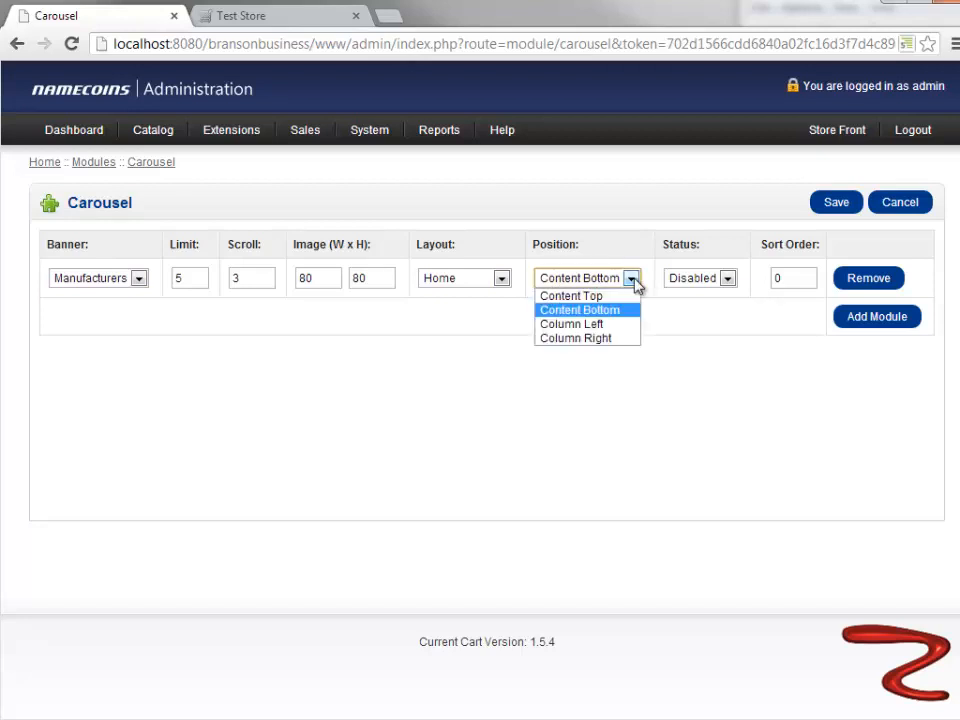
pyautogui.click(585, 296)
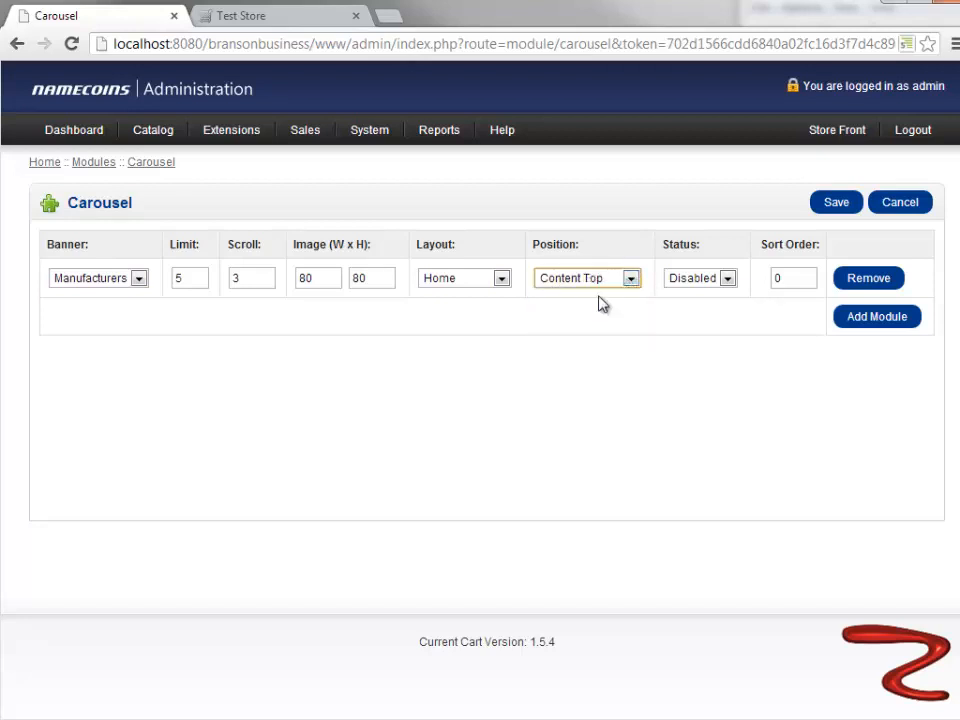
pyautogui.click(728, 279)
pyautogui.click(718, 297)
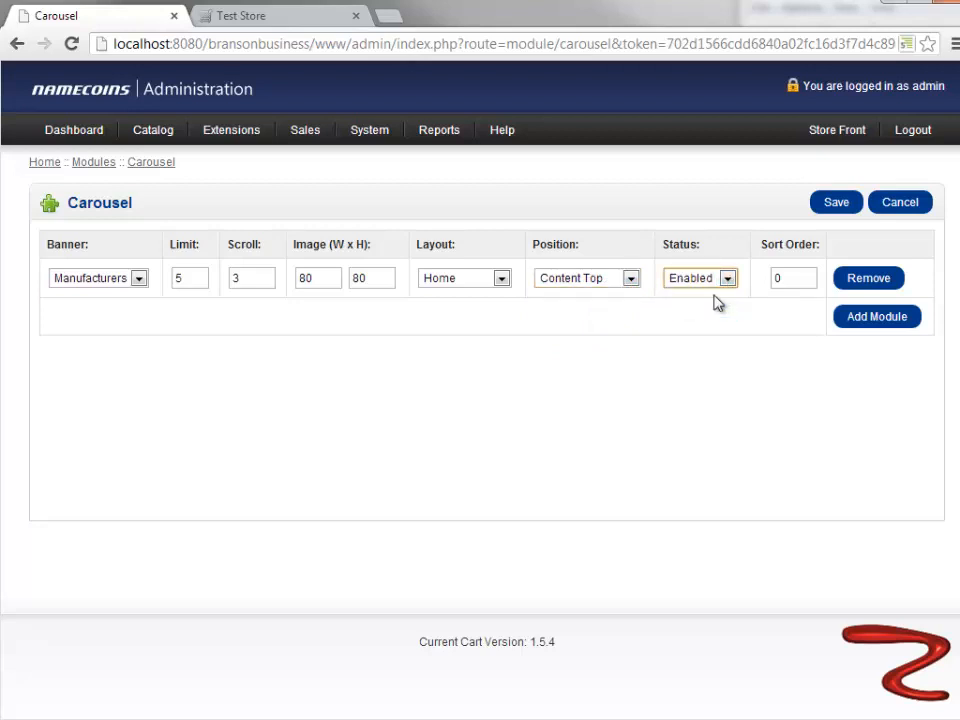
pyautogui.moveTo(796, 276); pyautogui.dragTo(765, 277)
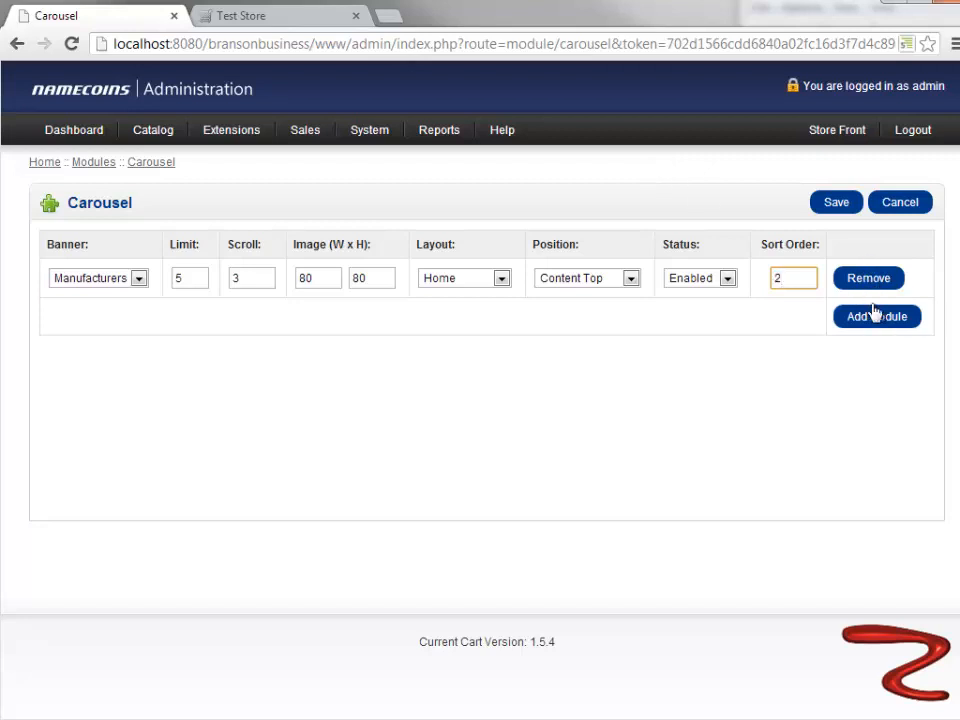
pyautogui.click(837, 204)
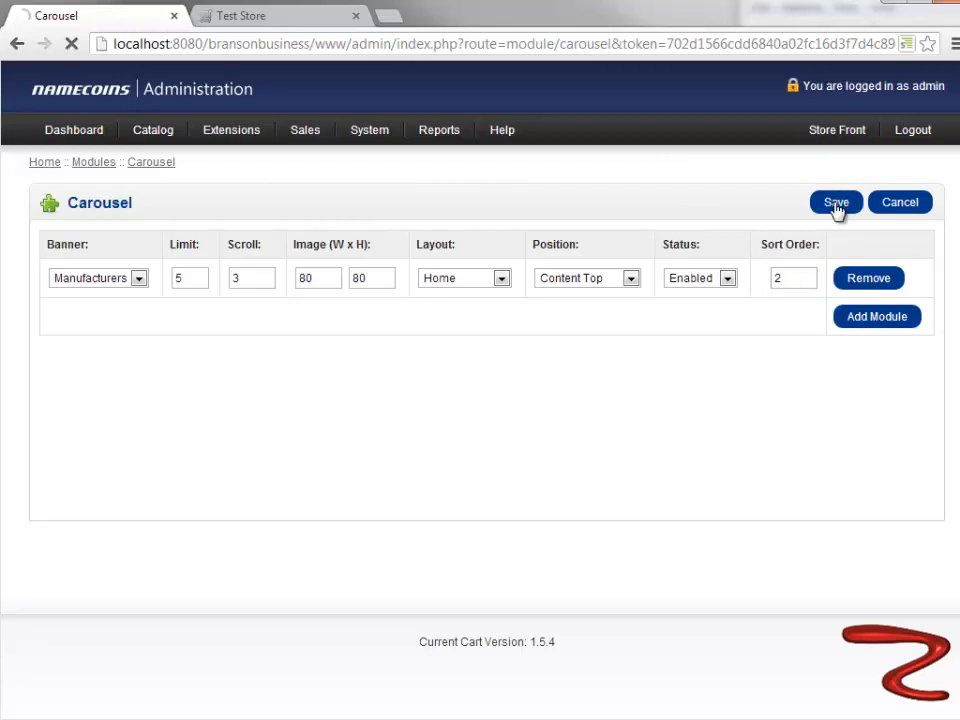
# - Switch to the storefront, reload the home page and check where the manufacturer logo carousel sits
pyautogui.click(257, 17)
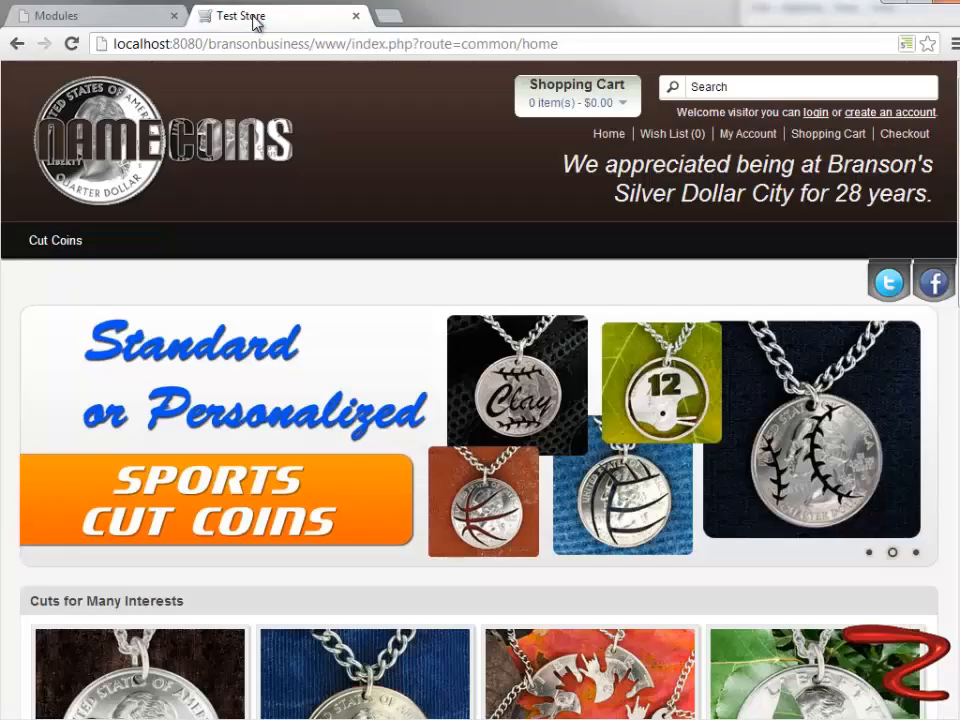
pyautogui.click(71, 43)
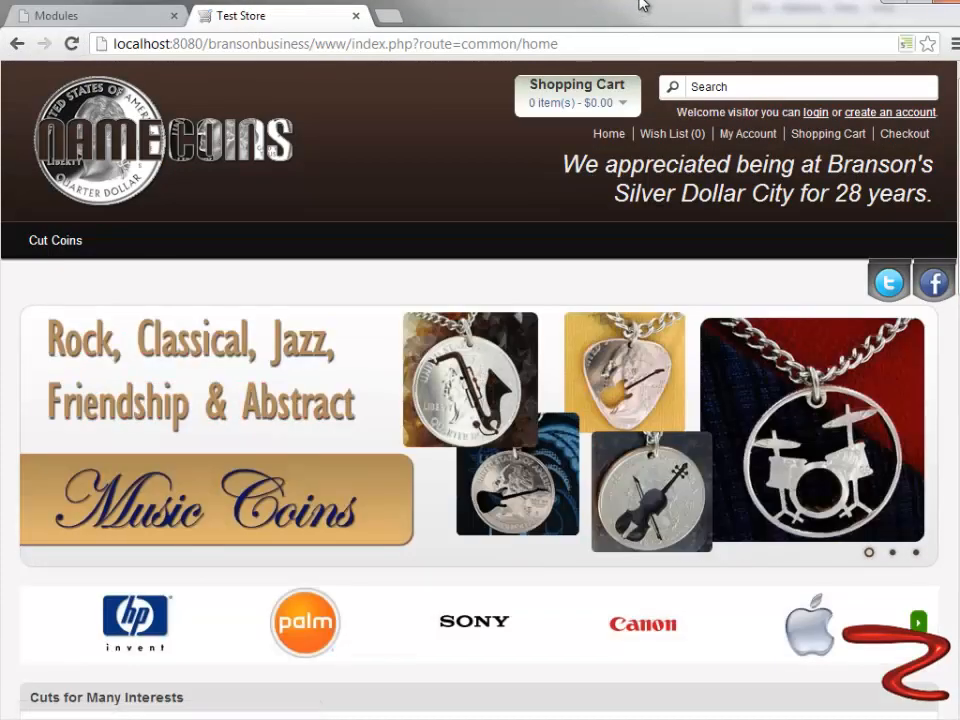
pyautogui.scroll(-2, 615, 592)
pyautogui.scroll(-2, 615, 592)
pyautogui.scroll(1, 455, 350)
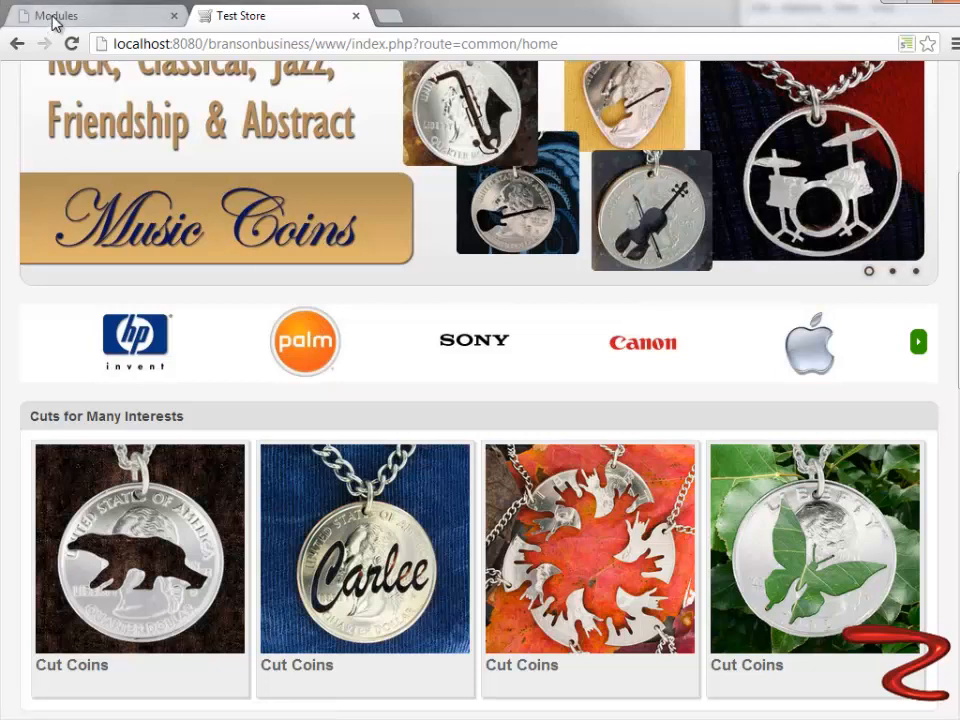
# - Return to the module list, set the Carousel module's sort order to 6 and save it
pyautogui.click(90, 16)
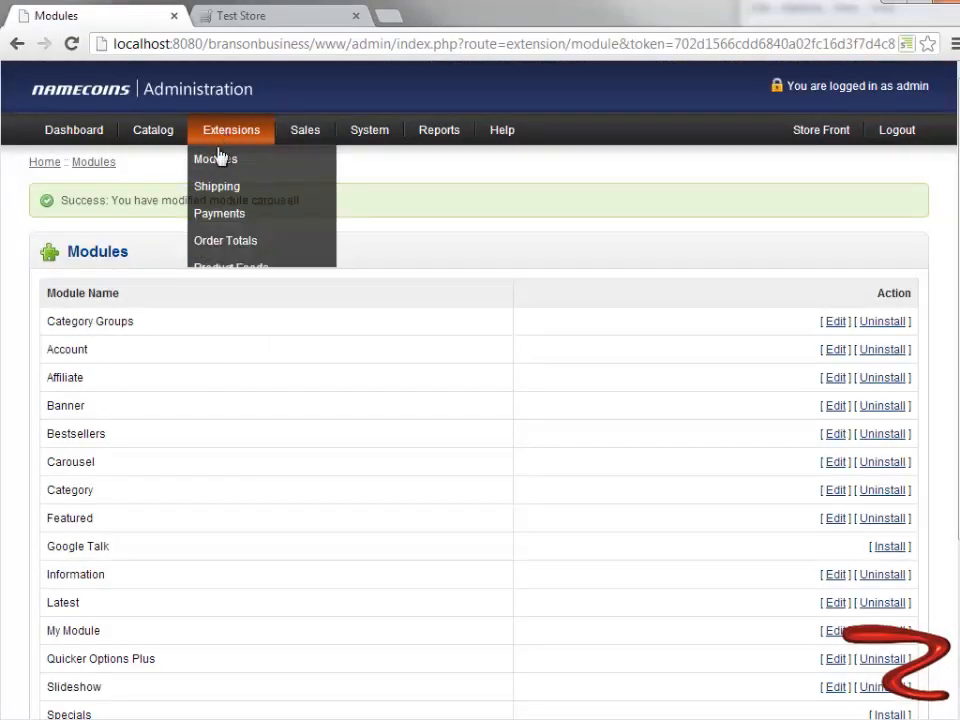
pyautogui.click(834, 466)
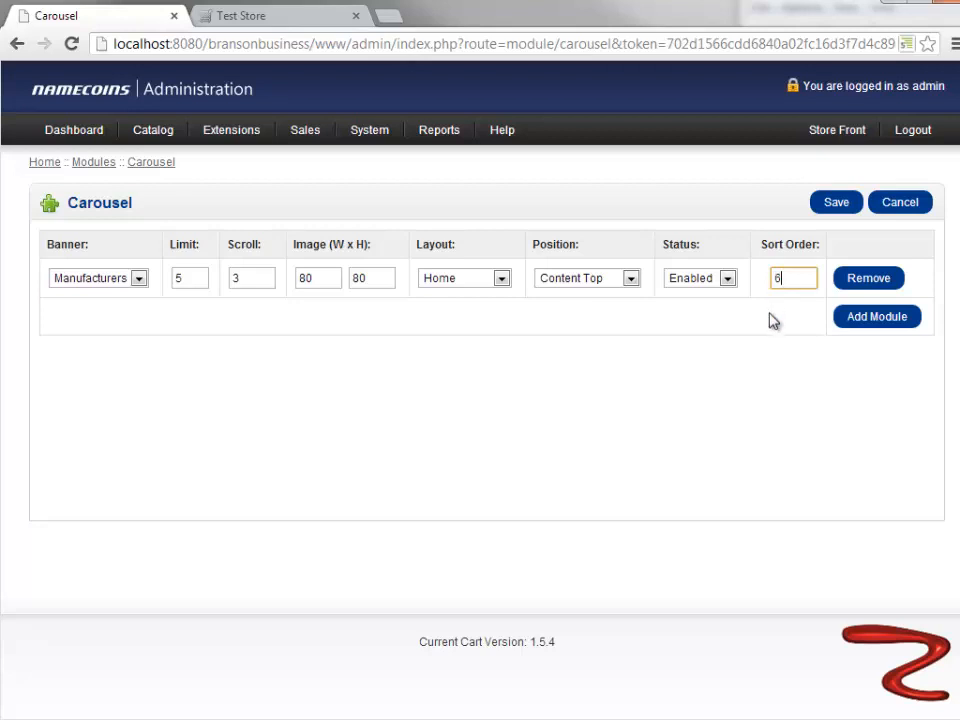
pyautogui.click(846, 212)
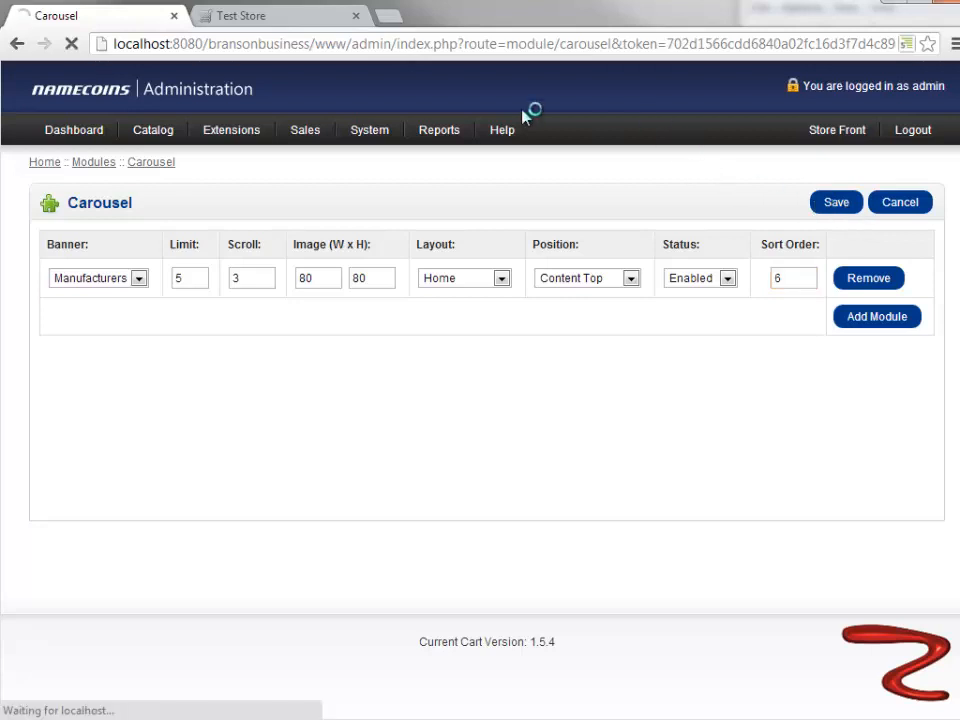
# - Reload the storefront home page and check the carousel's place relative to Cuts for Many Interests and Featured
pyautogui.click(268, 18)
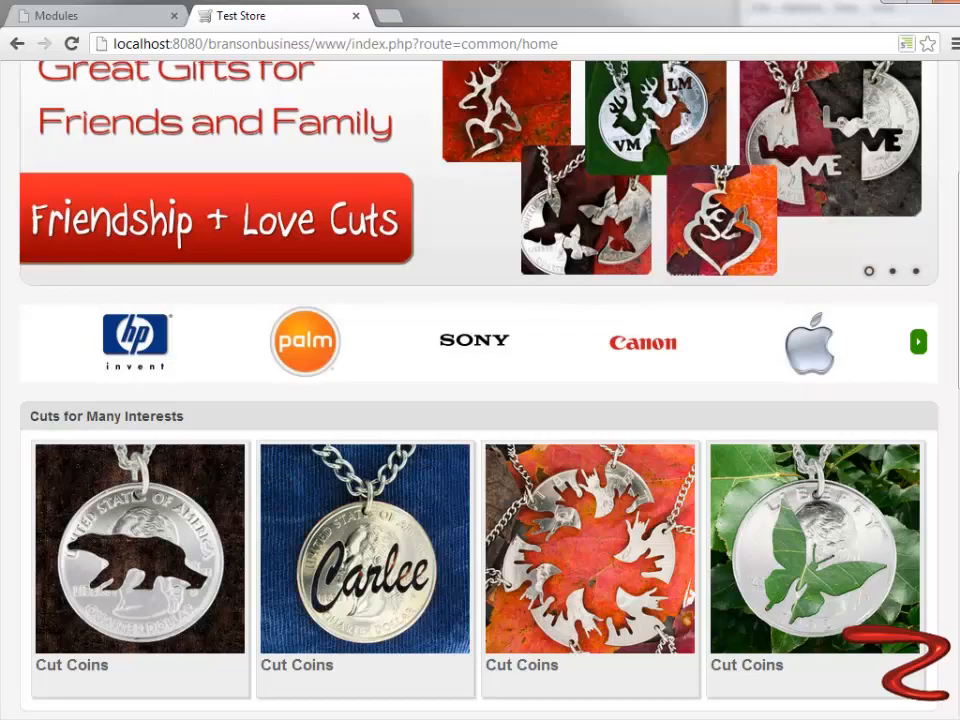
pyautogui.scroll(-4, 43, 456)
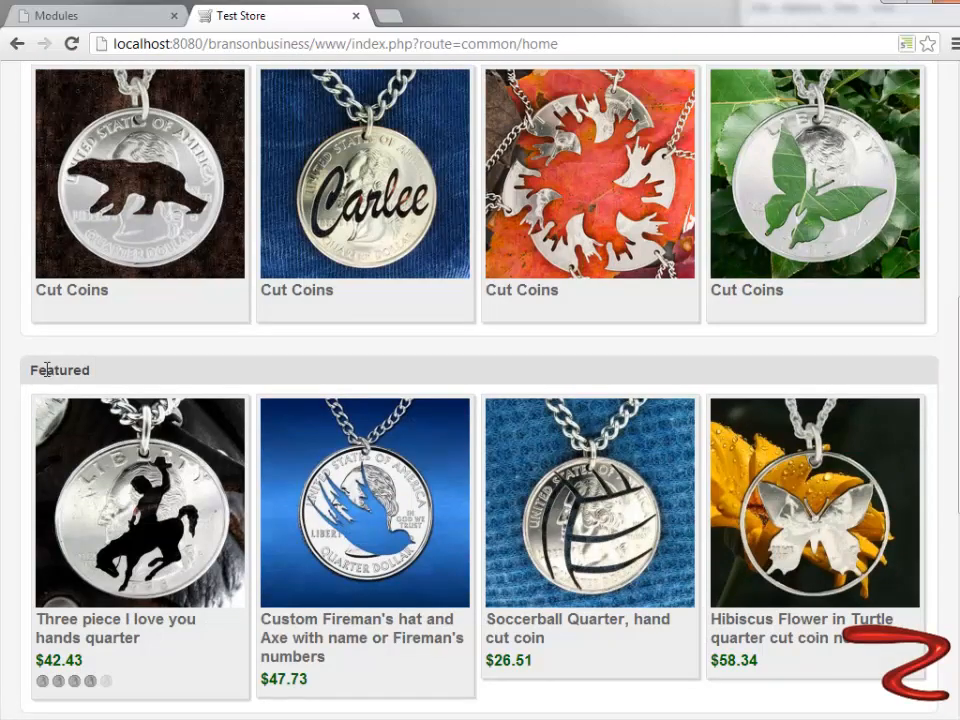
pyautogui.scroll(-5, 46, 370)
pyautogui.scroll(10, 50, 379)
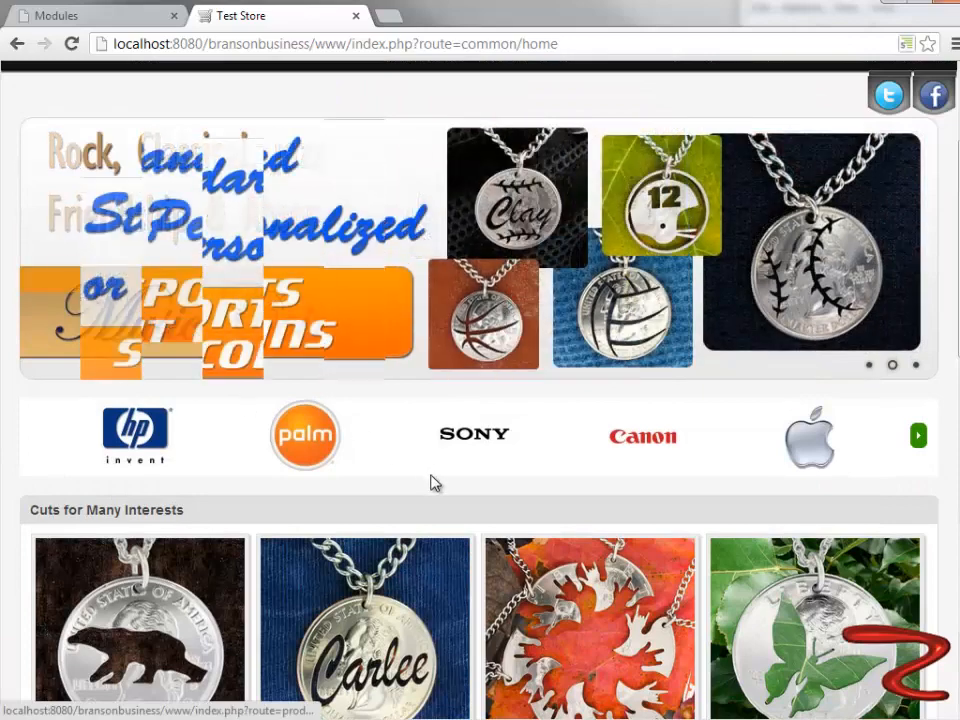
pyautogui.scroll(-2, 260, 445)
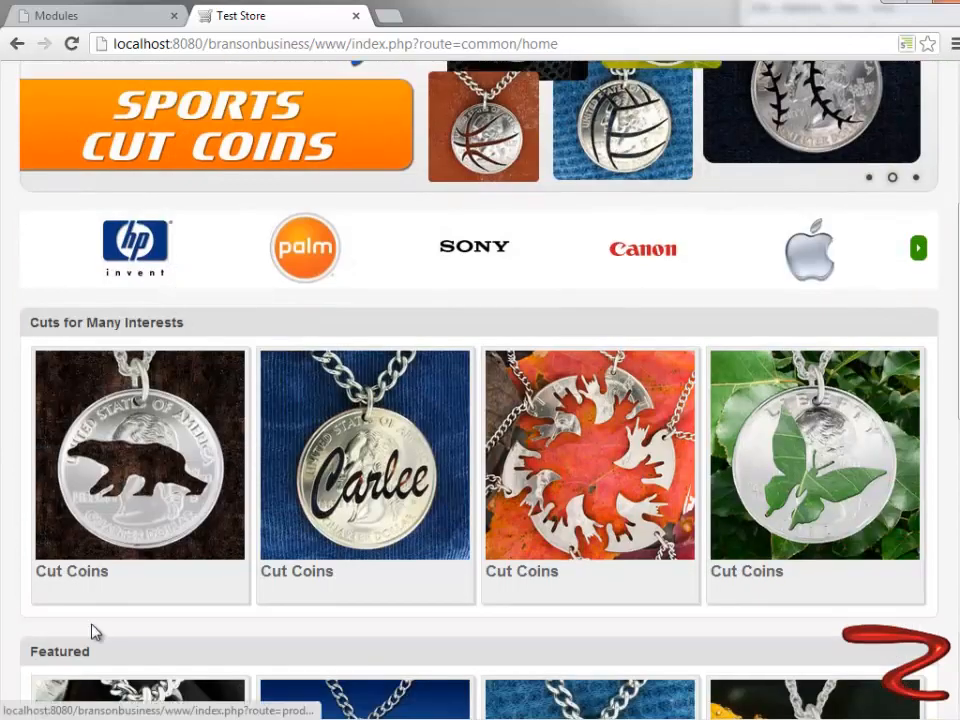
pyautogui.click(73, 46)
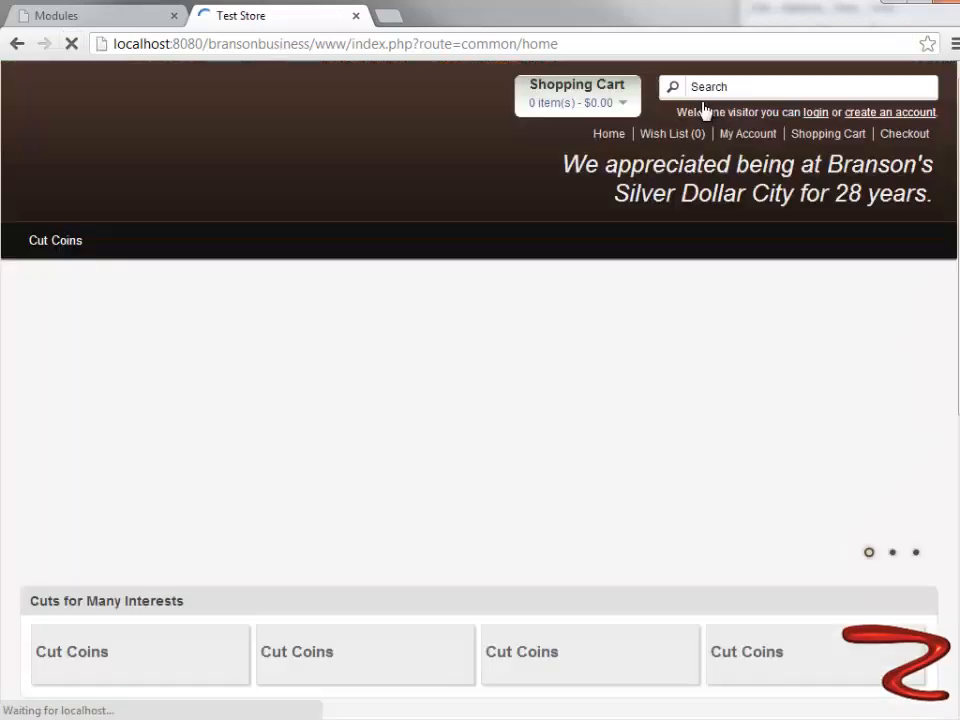
pyautogui.scroll(2, 370, 451)
pyautogui.scroll(-2, 370, 451)
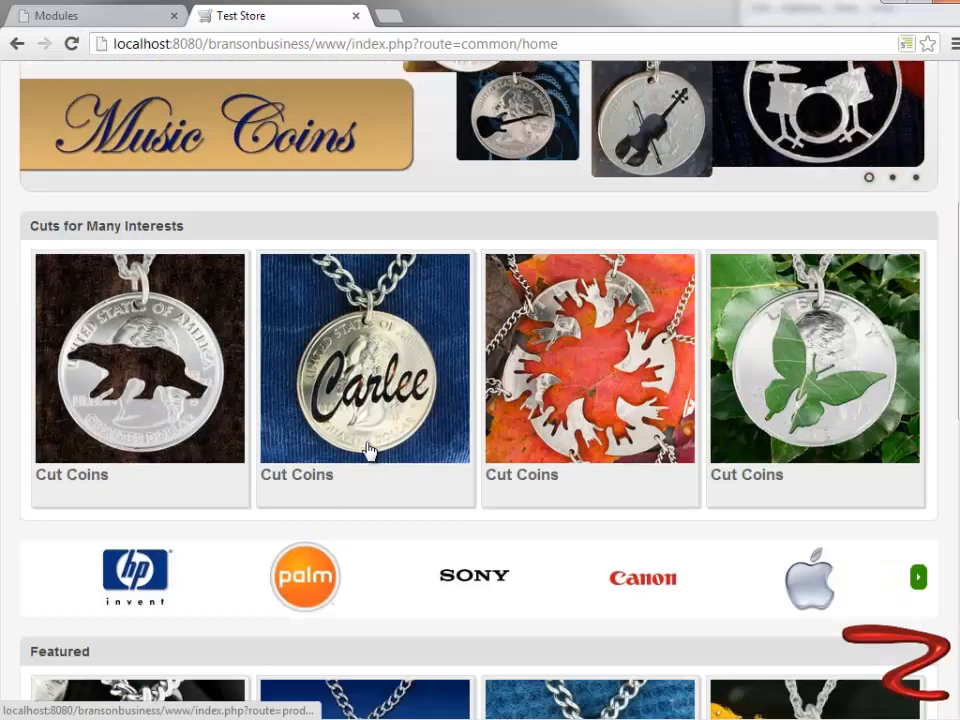
pyautogui.scroll(-2, 368, 450)
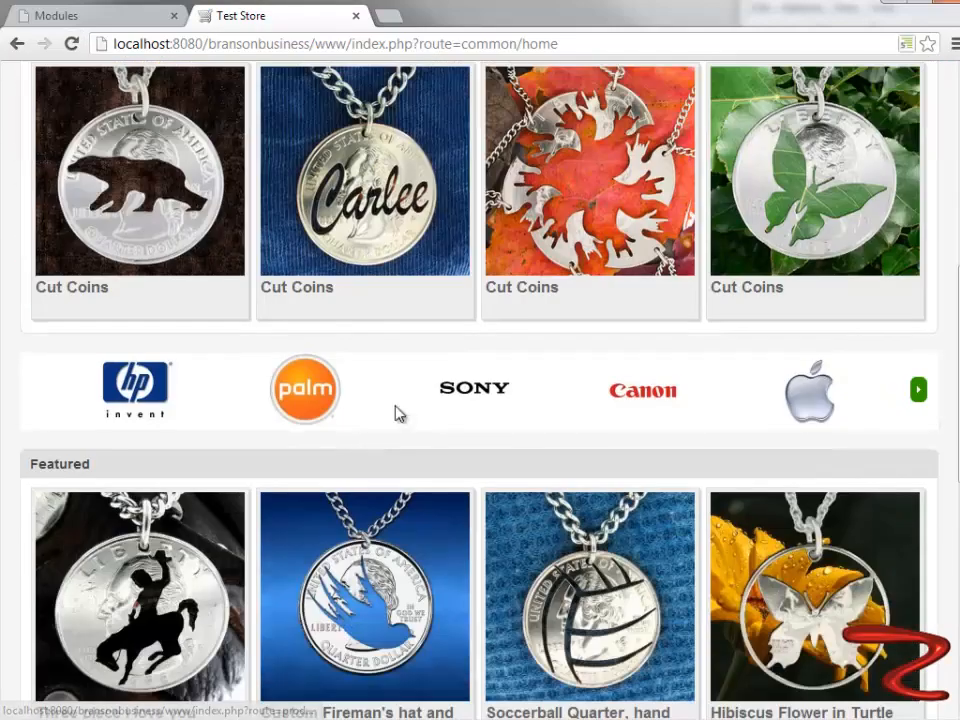
# - Return to the administration, set the Carousel module's status to Disabled and save it
pyautogui.click(90, 18)
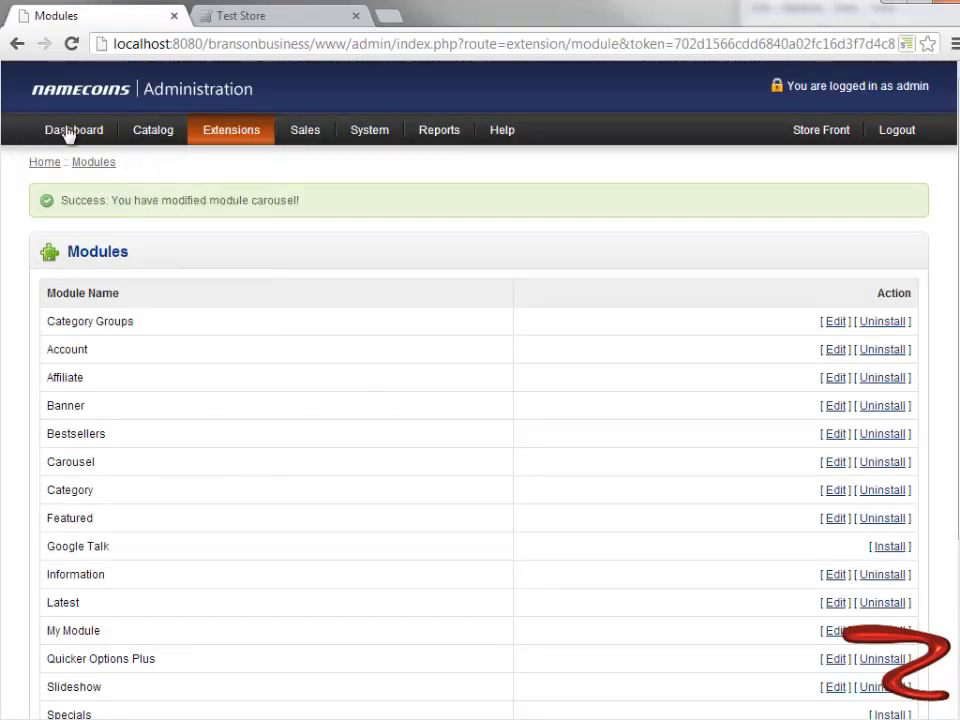
pyautogui.moveTo(124, 133)
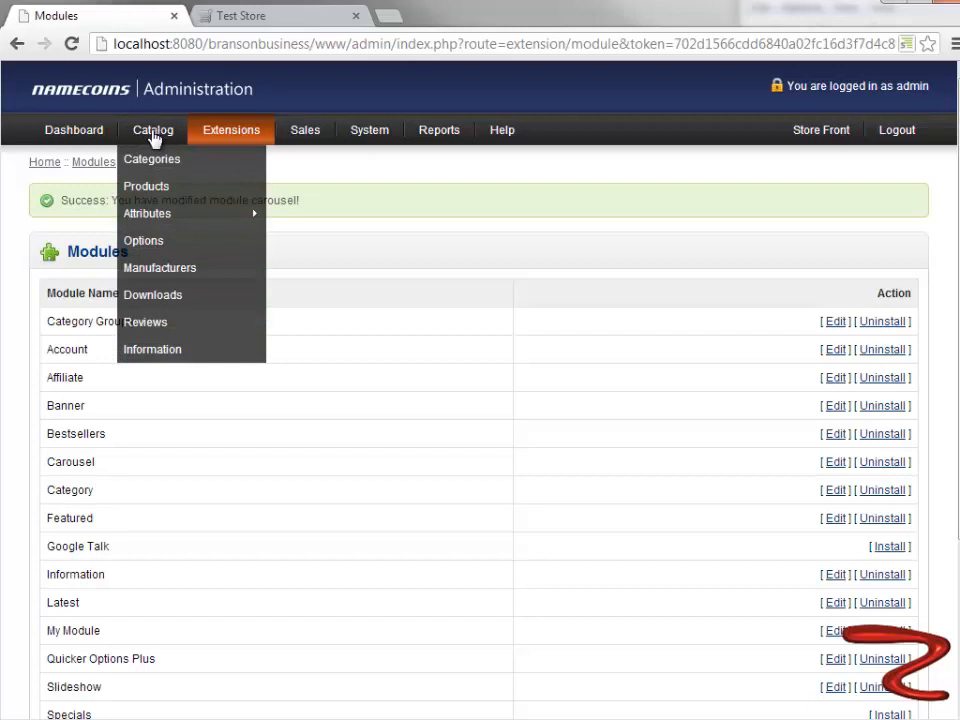
pyautogui.moveTo(208, 141)
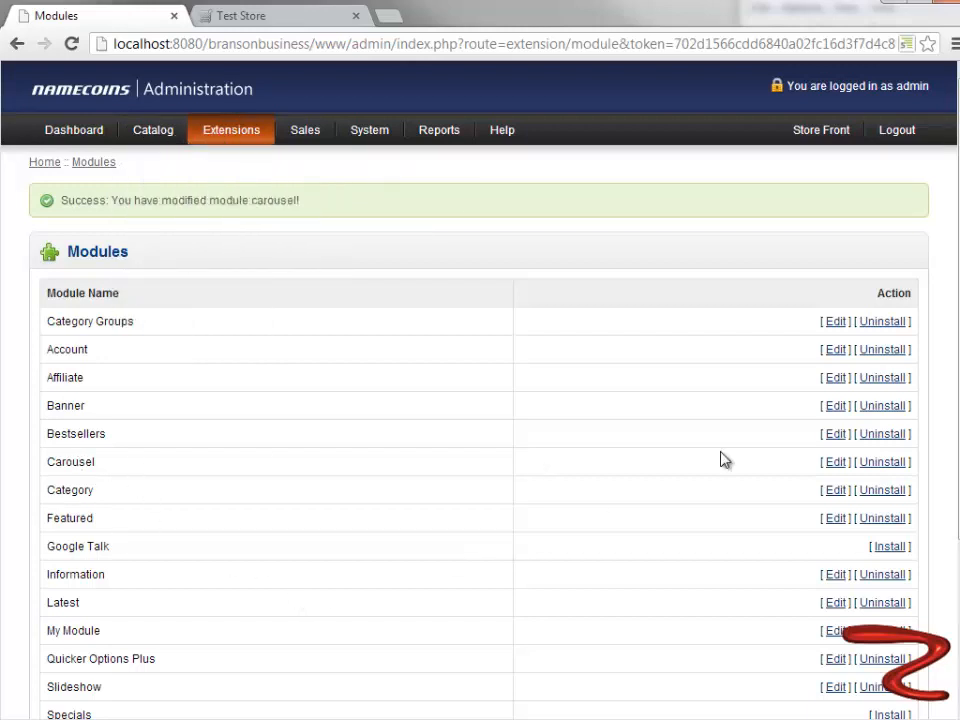
pyautogui.click(834, 464)
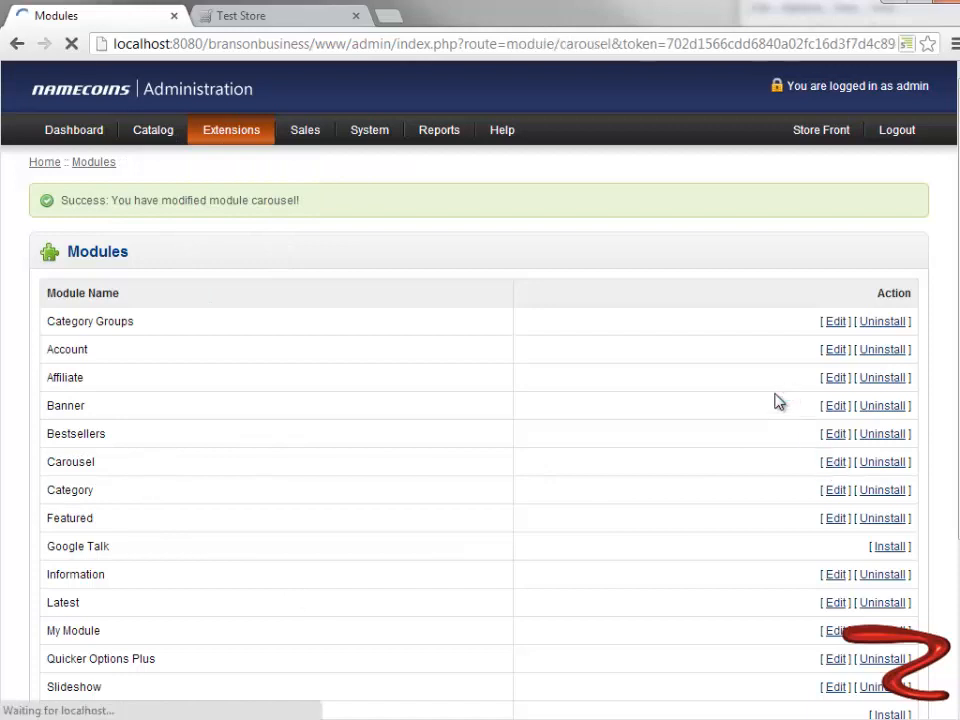
pyautogui.click(716, 280)
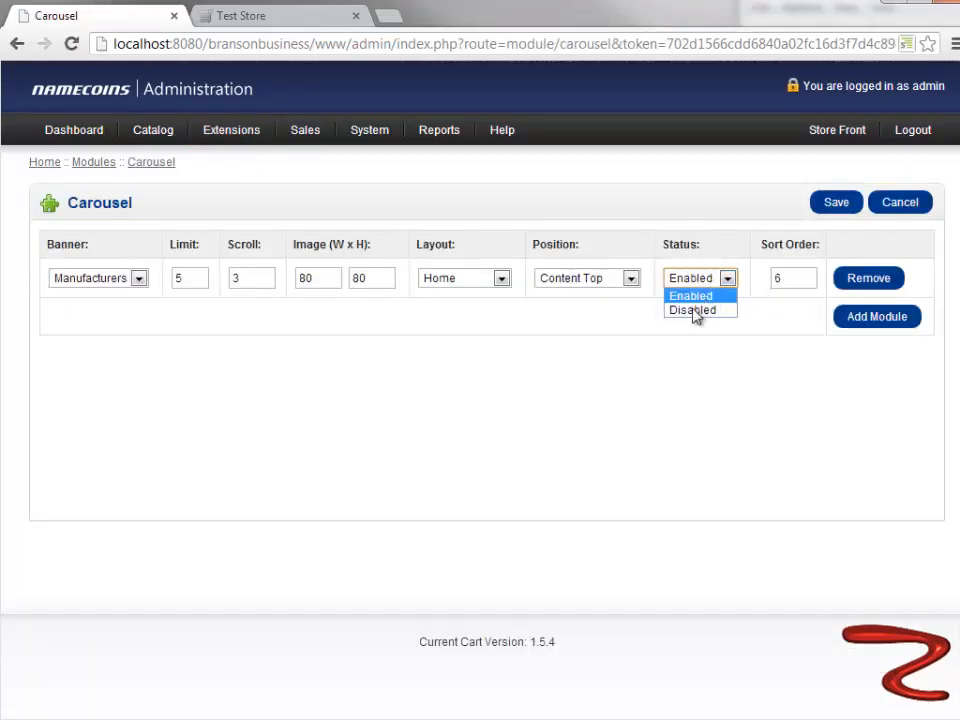
pyautogui.click(692, 310)
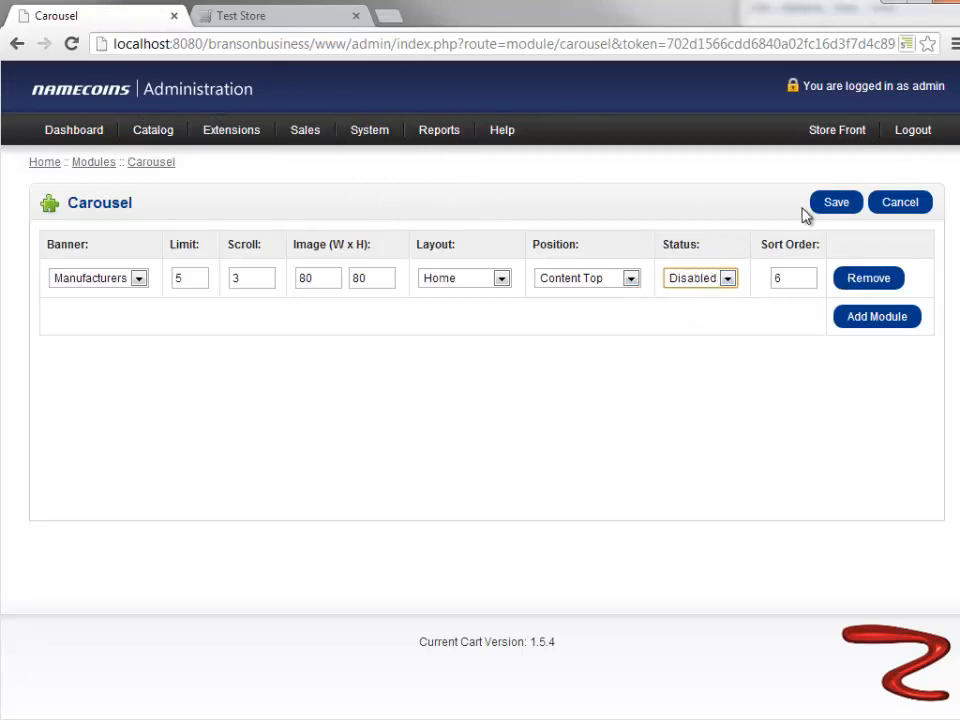
pyautogui.click(848, 205)
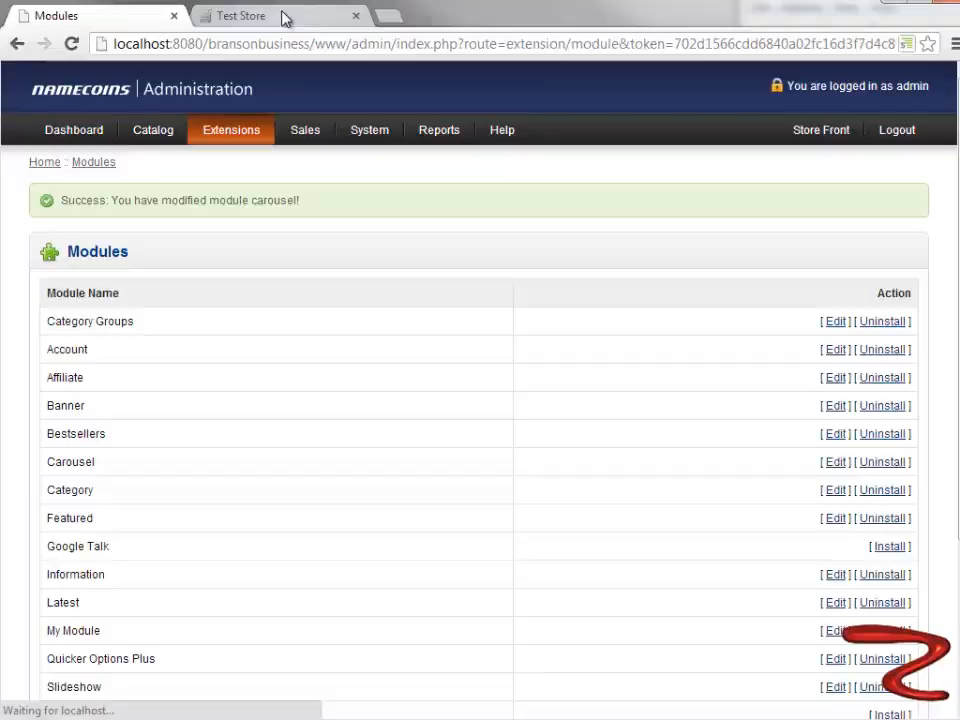
# - Reload the storefront home page and check its sections down to the footer for the manufacturer logo carousel
pyautogui.click(284, 17)
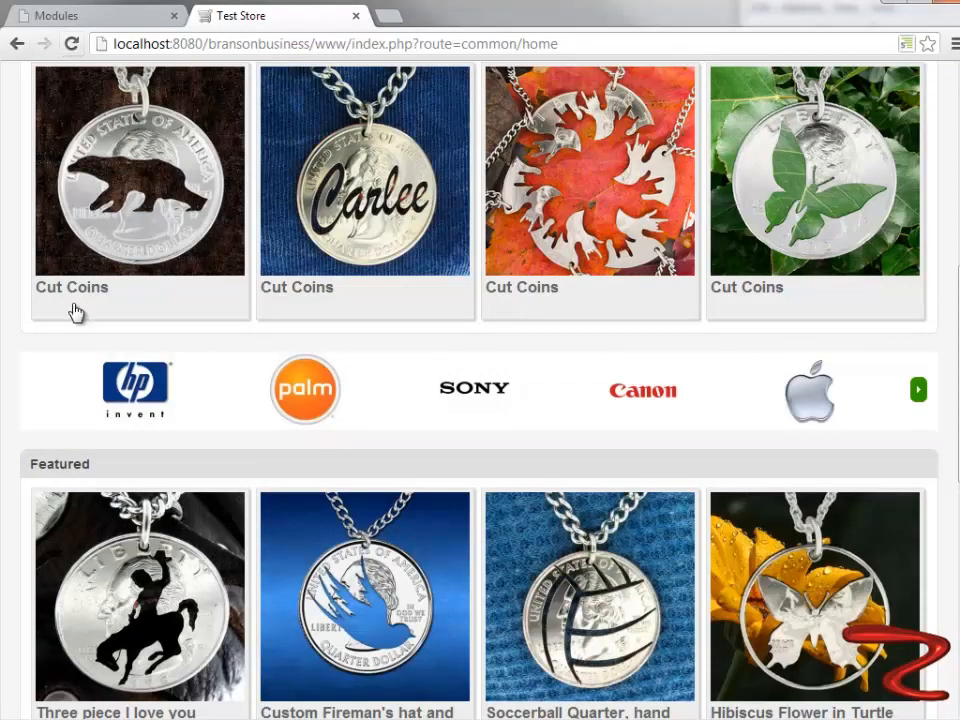
pyautogui.click(71, 45)
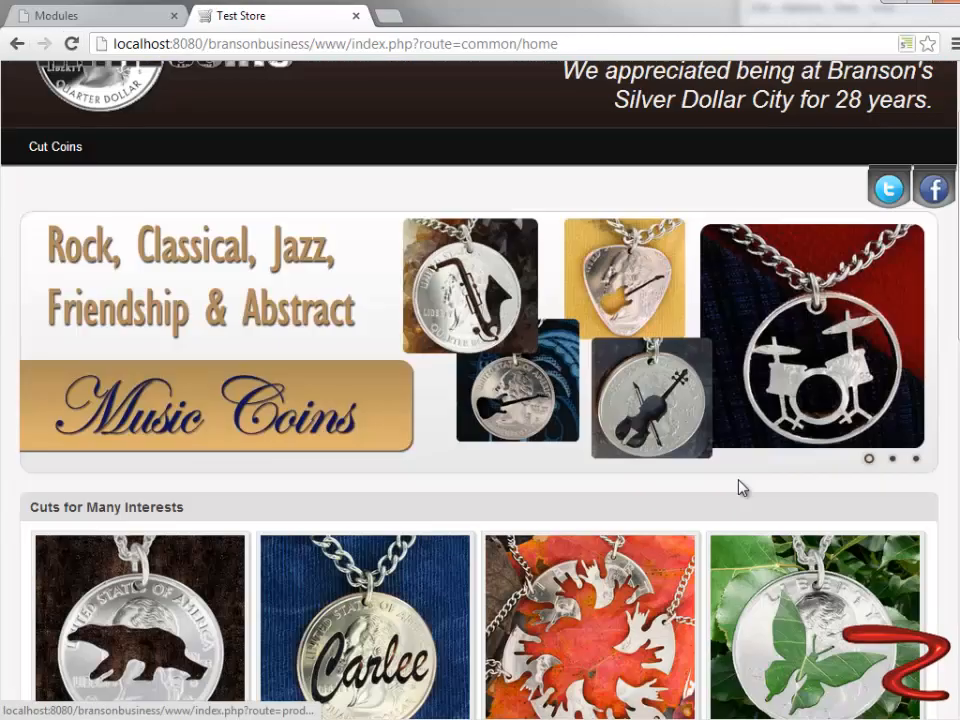
pyautogui.scroll(-3, 178, 360)
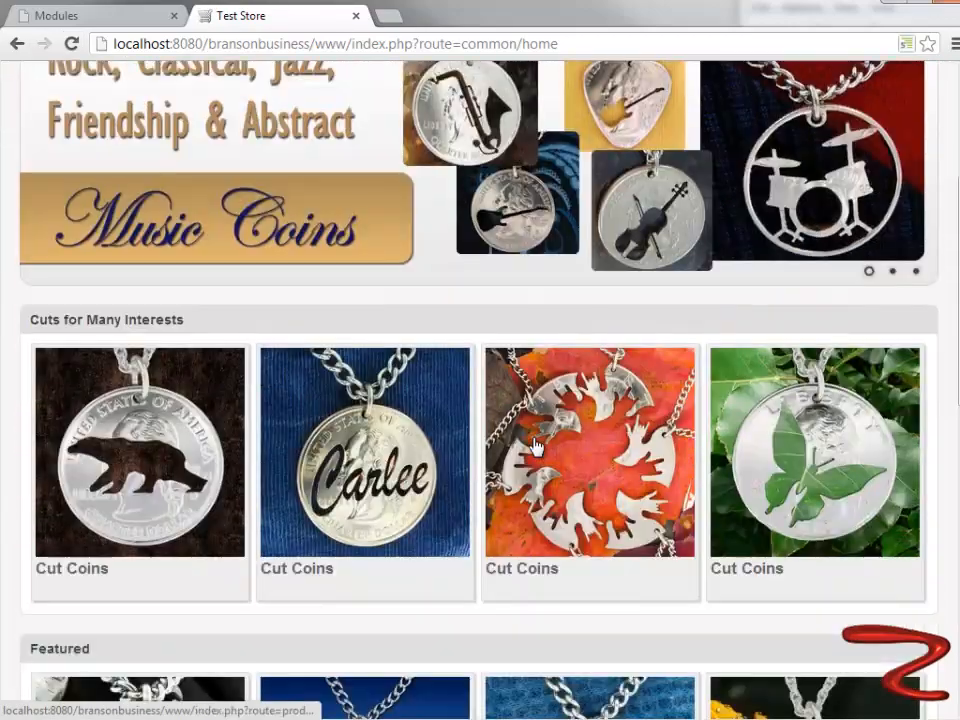
pyautogui.scroll(-2, 172, 357)
pyautogui.scroll(-2, 172, 357)
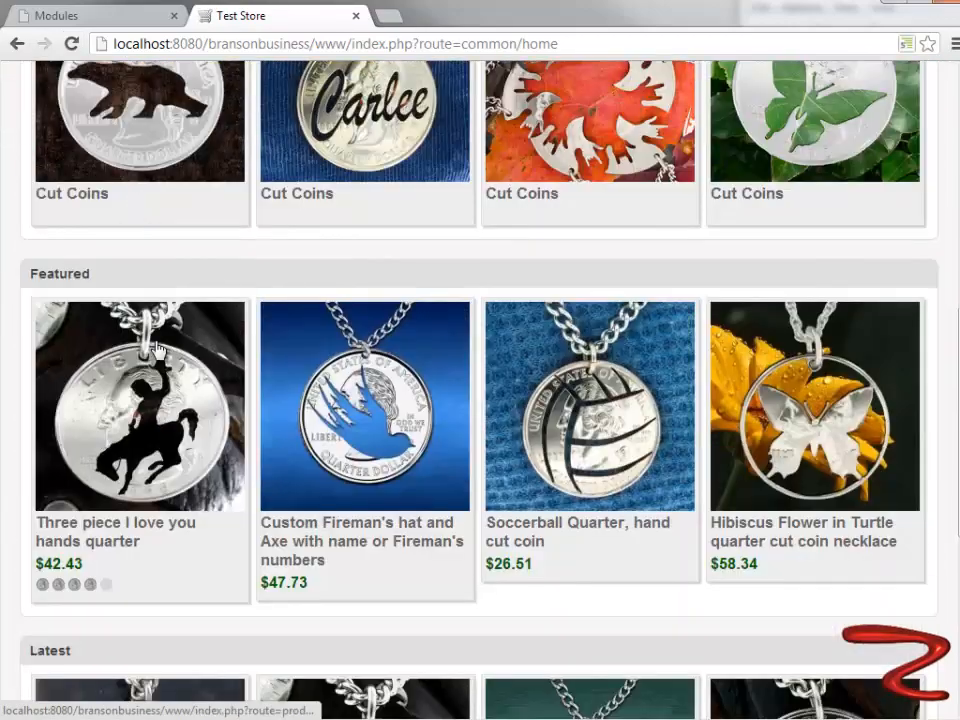
pyautogui.scroll(-4, 156, 347)
pyautogui.scroll(-2, 156, 347)
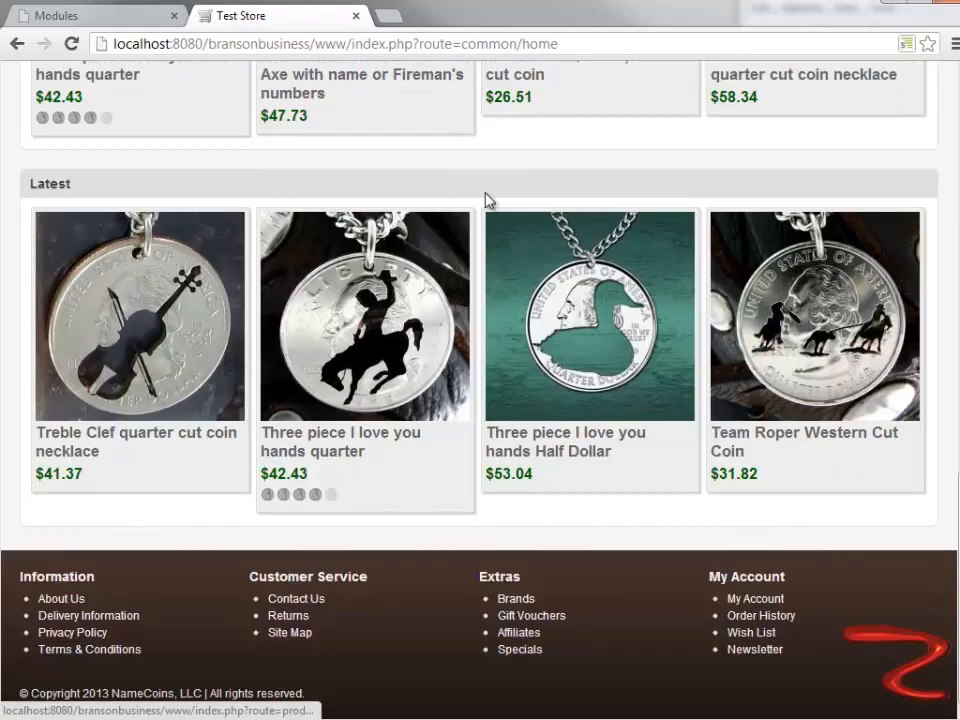
pyautogui.scroll(10, 816, 336)
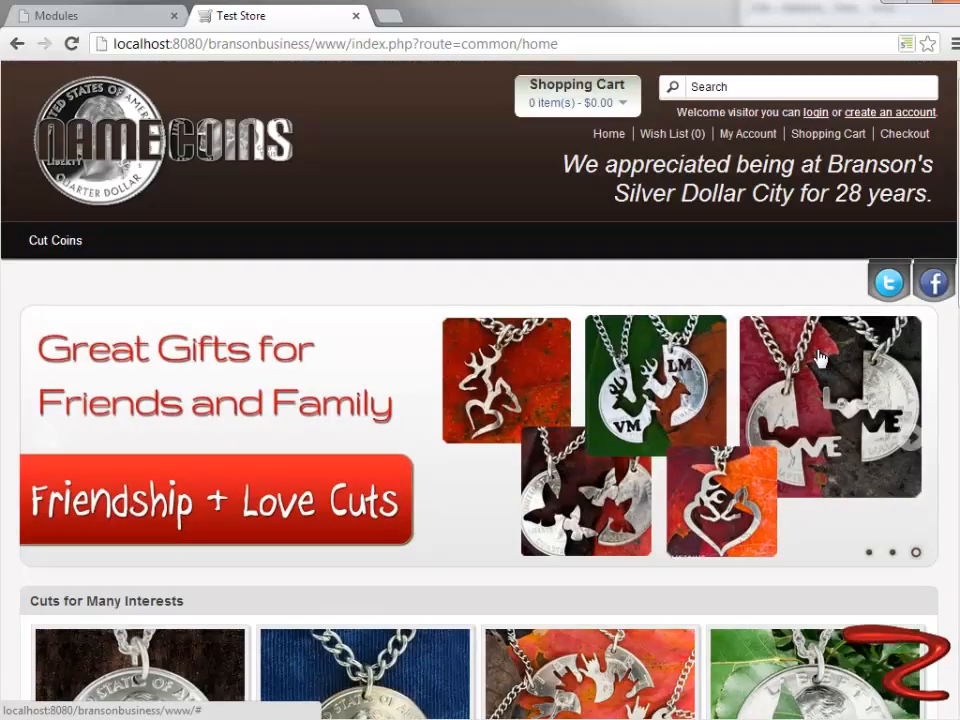